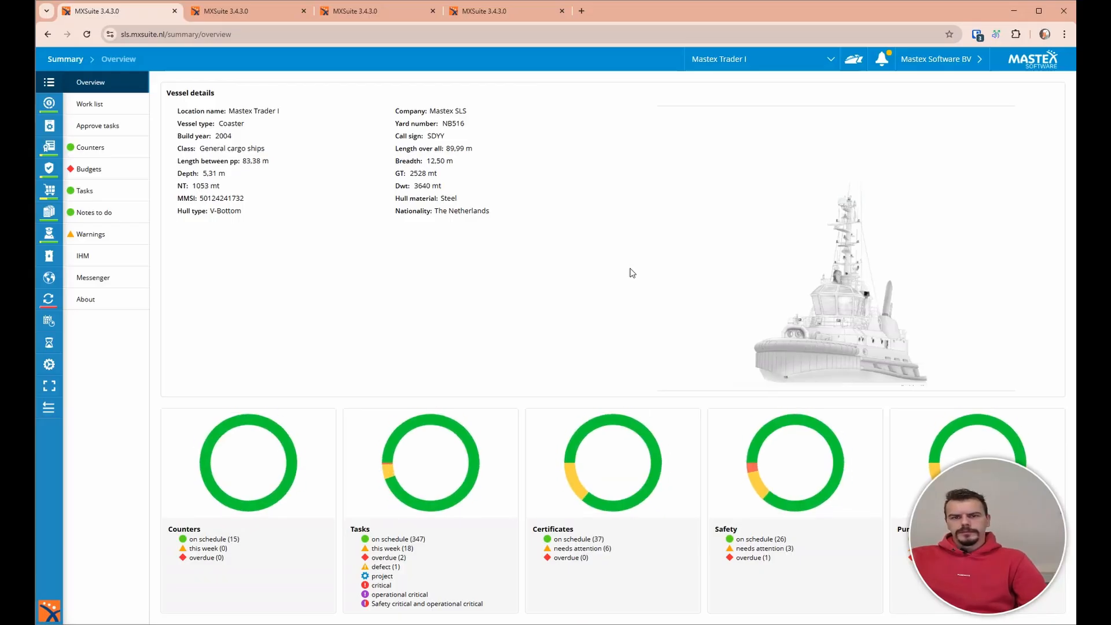
Filter the vessel's parts list to show only the operational critical parts.
{"action": "left_click", "coordinate": [263, 15]}
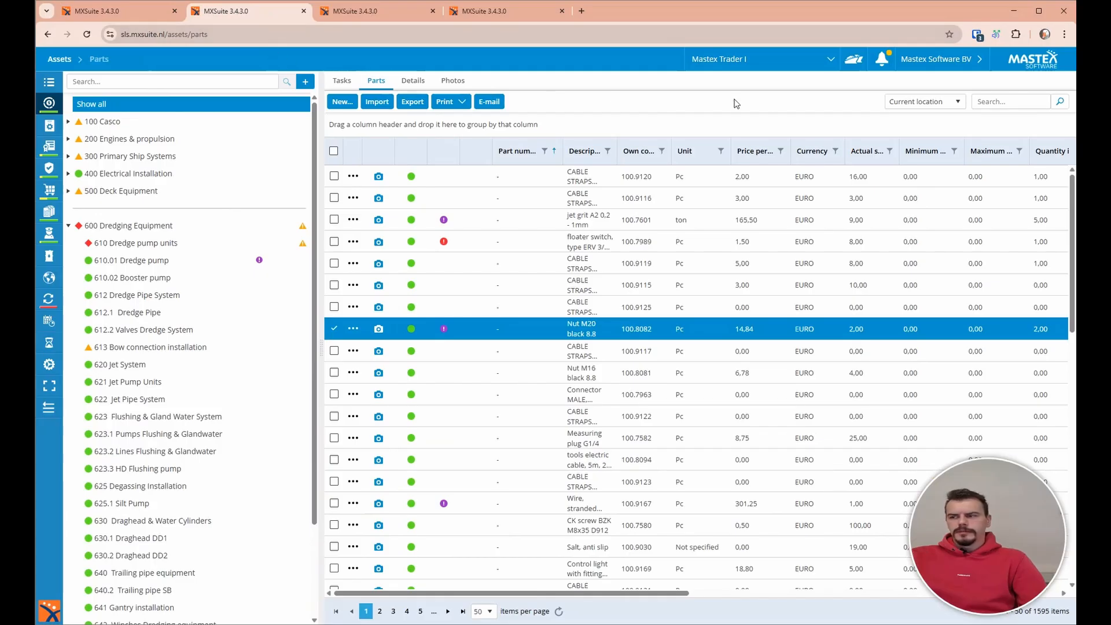
{"action": "left_click", "coordinate": [904, 107]}
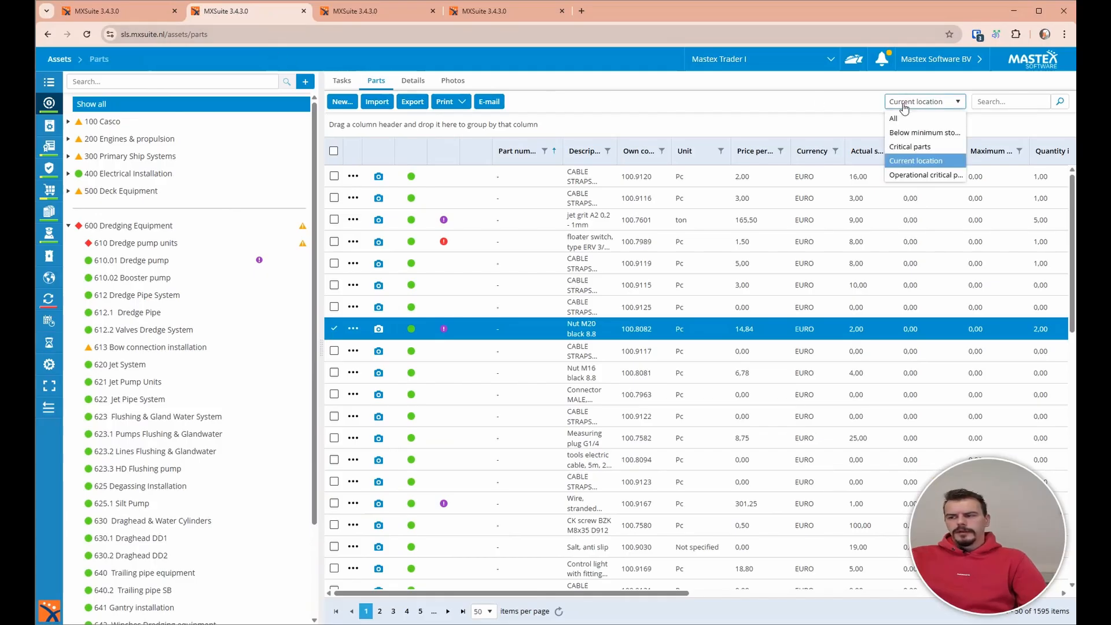
{"action": "left_click", "coordinate": [924, 175]}
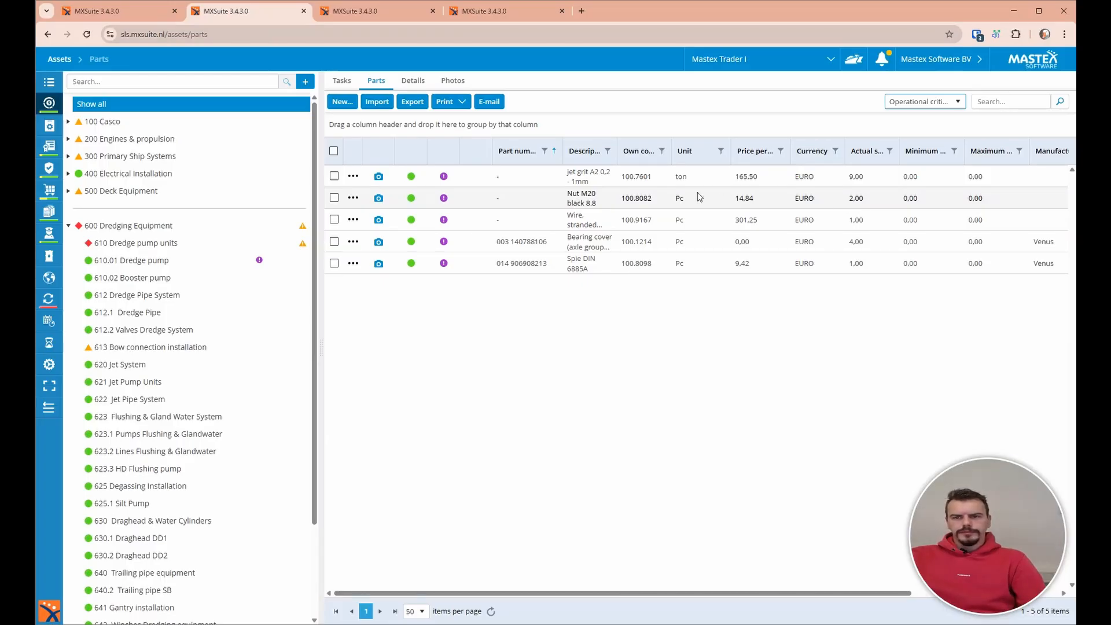
Grant the Demonstration user group the Assets parts rights Adjust stock, Edit location details and Edit general details, and save the group.
{"action": "left_click", "coordinate": [368, 17]}
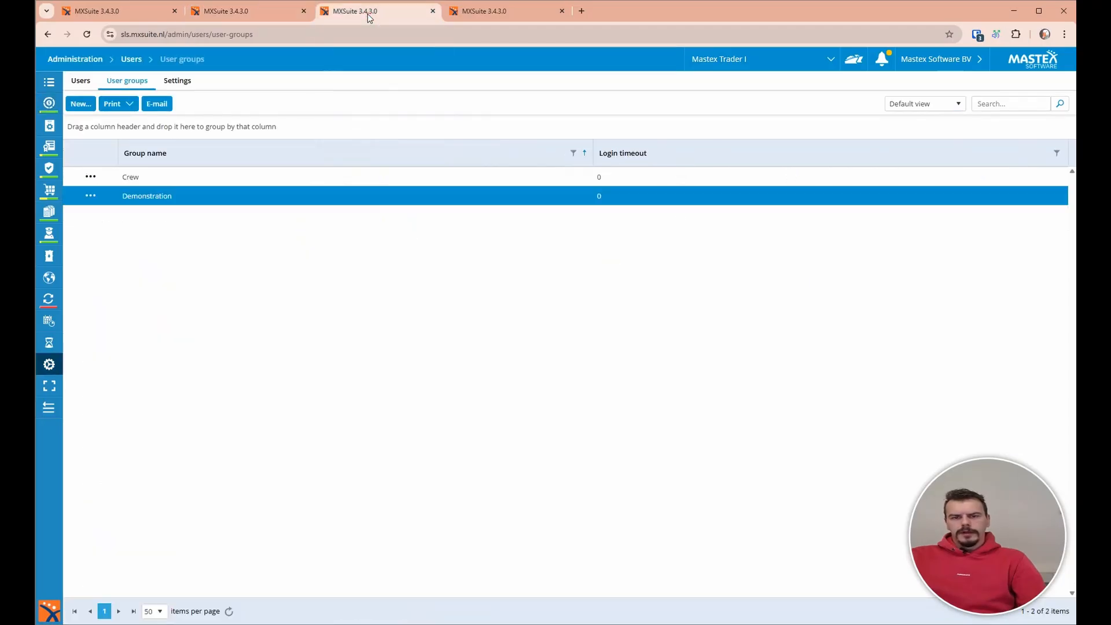
{"action": "double_click", "coordinate": [207, 196]}
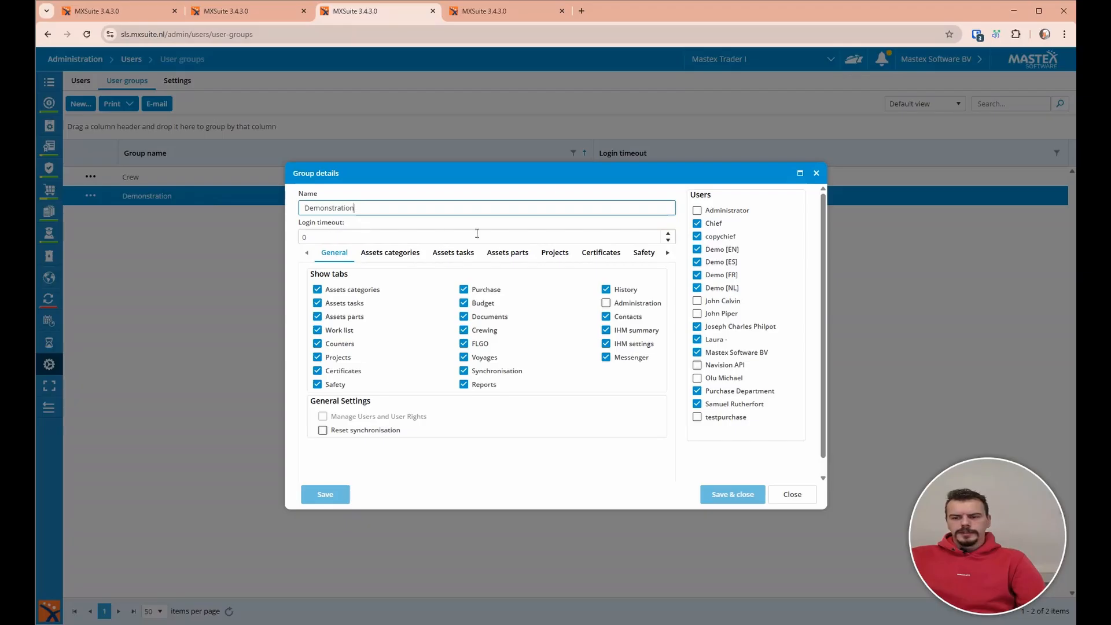
{"action": "left_click", "coordinate": [507, 253]}
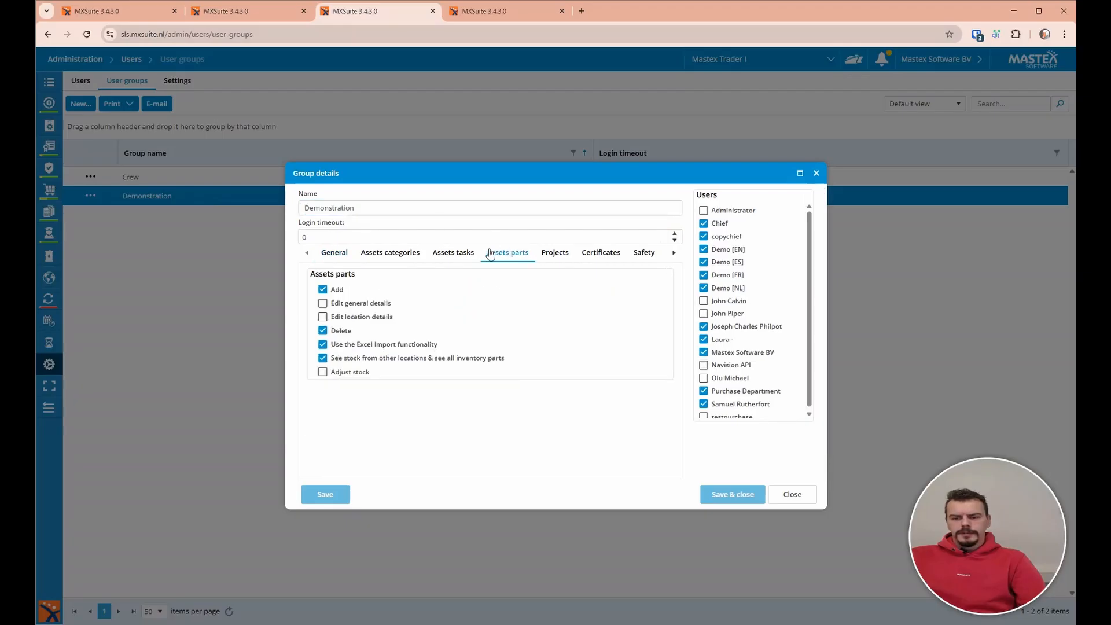
{"action": "left_click", "coordinate": [351, 376]}
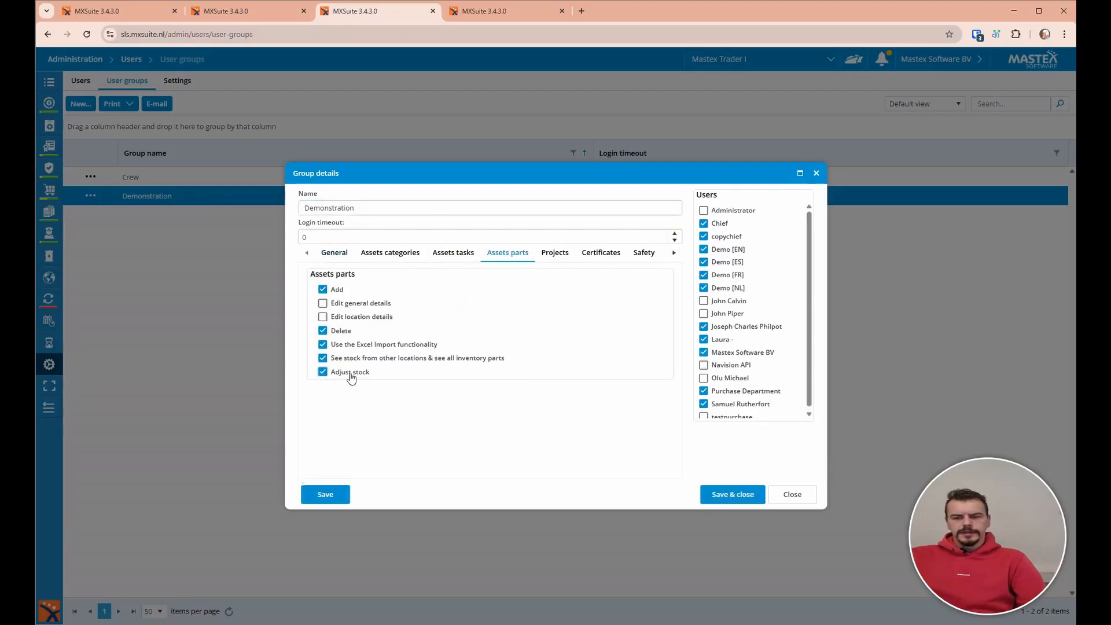
{"action": "left_click", "coordinate": [380, 320]}
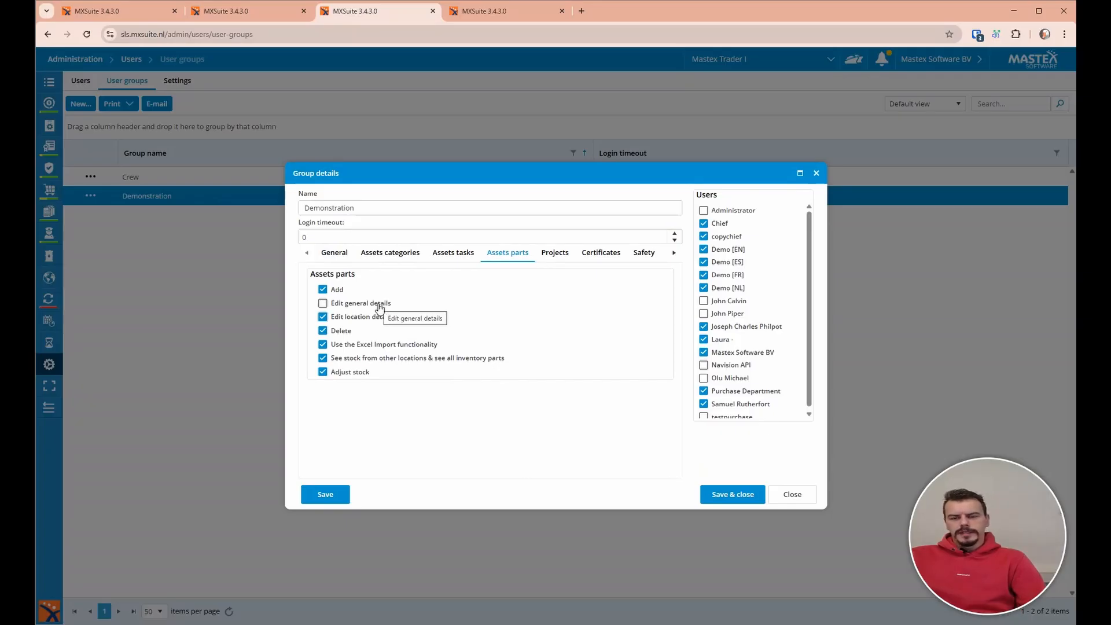
{"action": "left_click", "coordinate": [379, 306]}
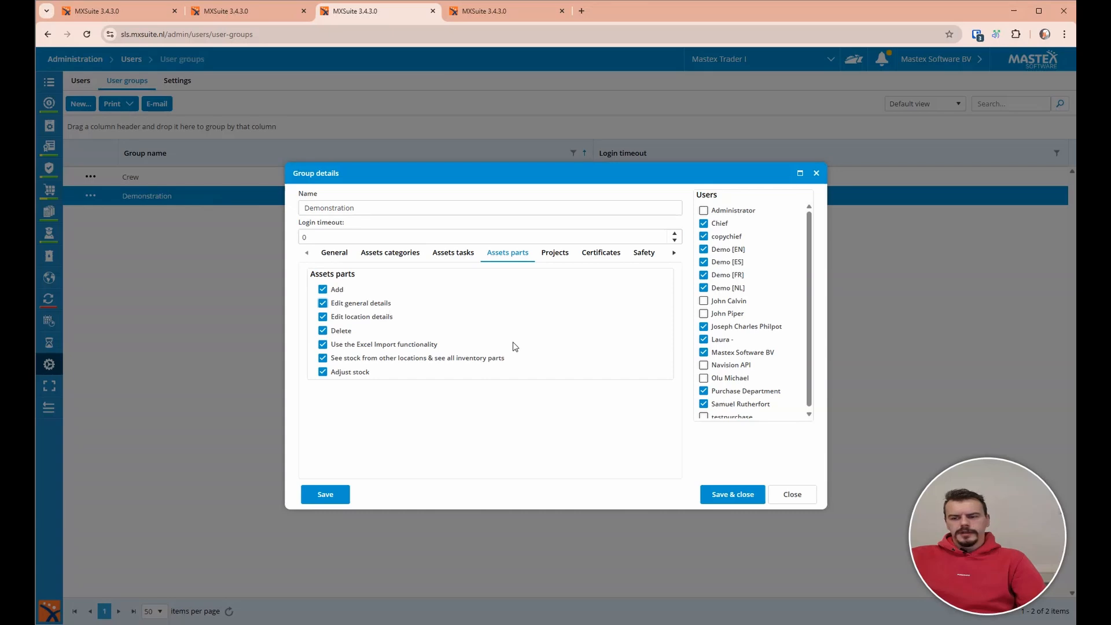
{"action": "left_click", "coordinate": [727, 495]}
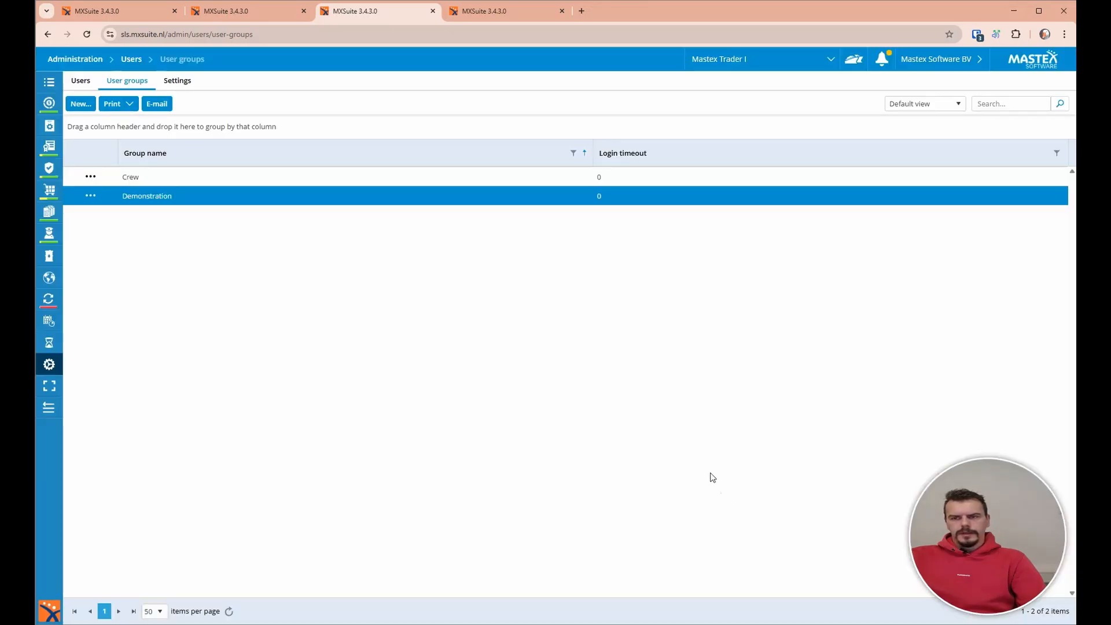
Search the parts list that covers all parts for "Transformer".
{"action": "left_click", "coordinate": [513, 12]}
{"action": "left_click", "coordinate": [1007, 102]}
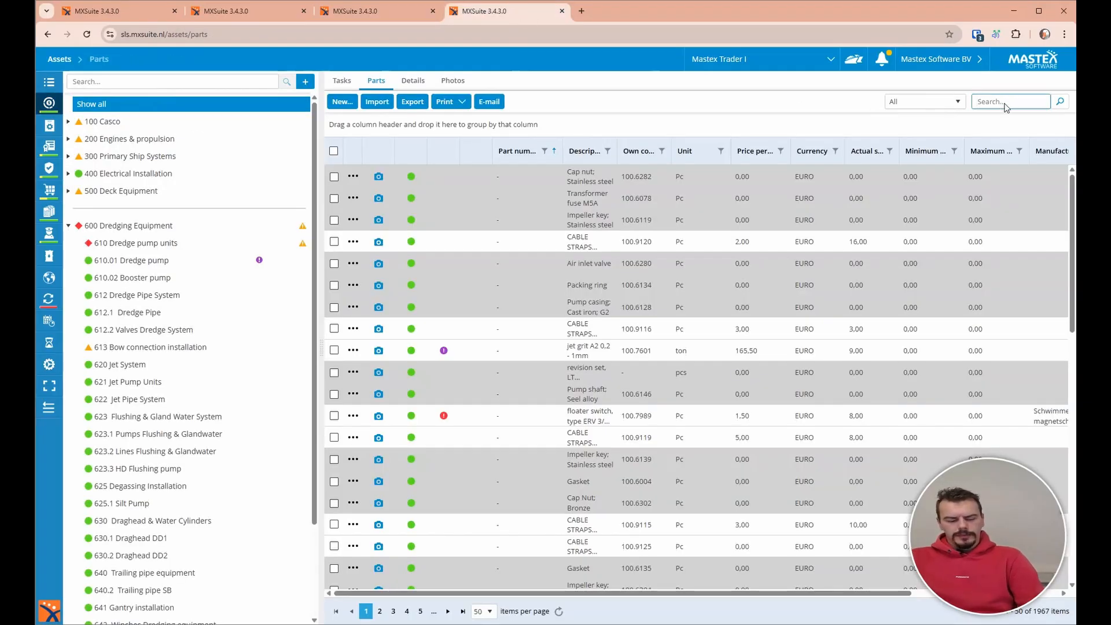
{"action": "type", "text": "Transfor"}
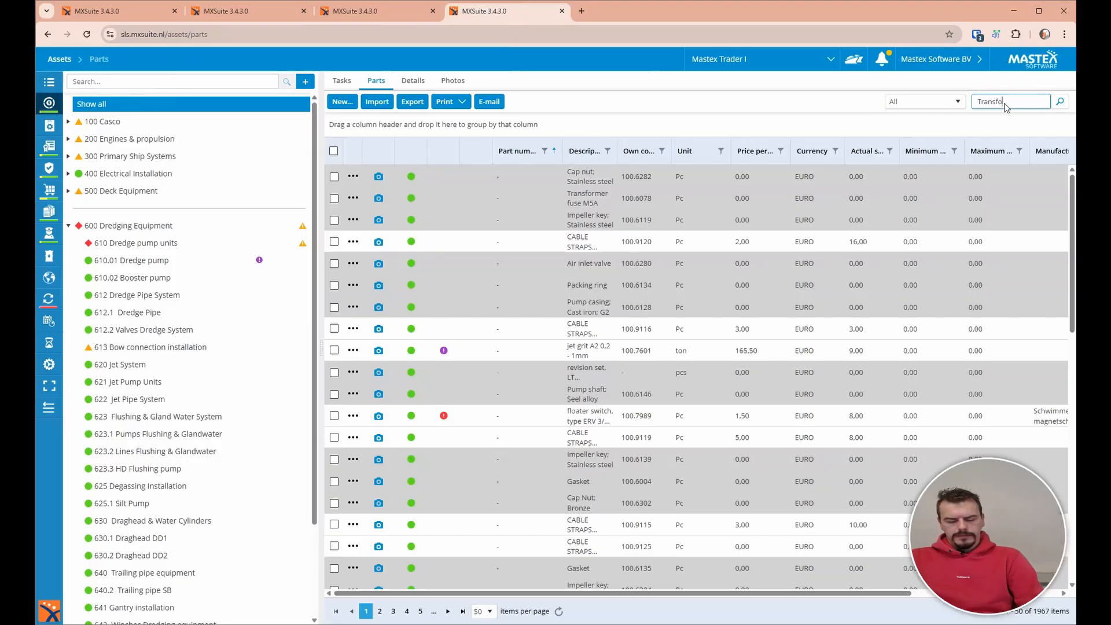
{"action": "type", "text": "me"}
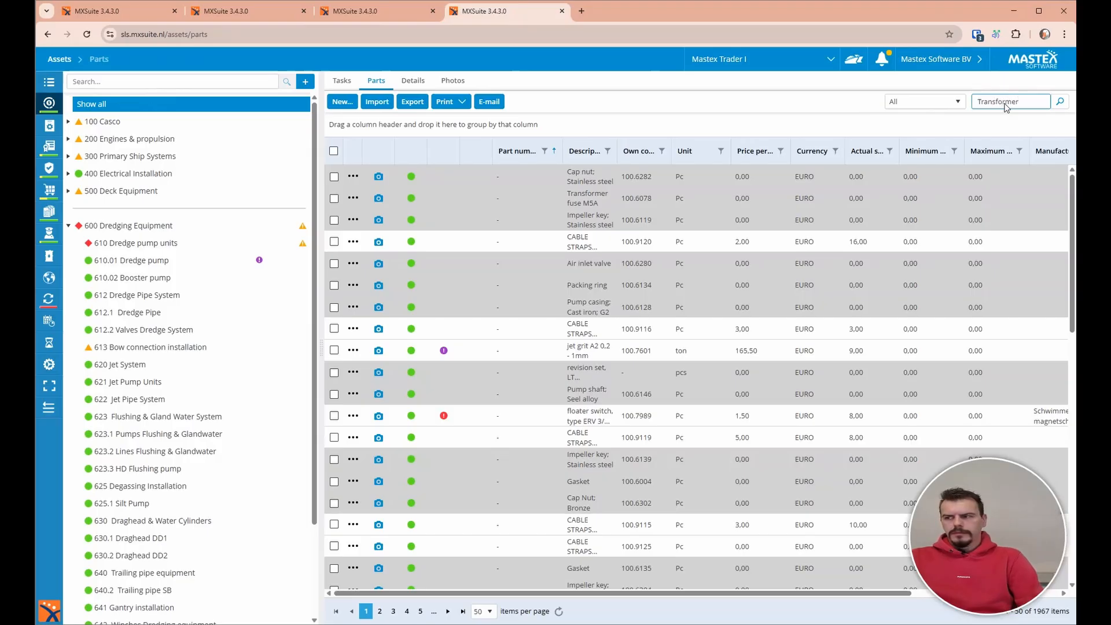
{"action": "type", "text": "r"}
{"action": "key", "text": "Return"}
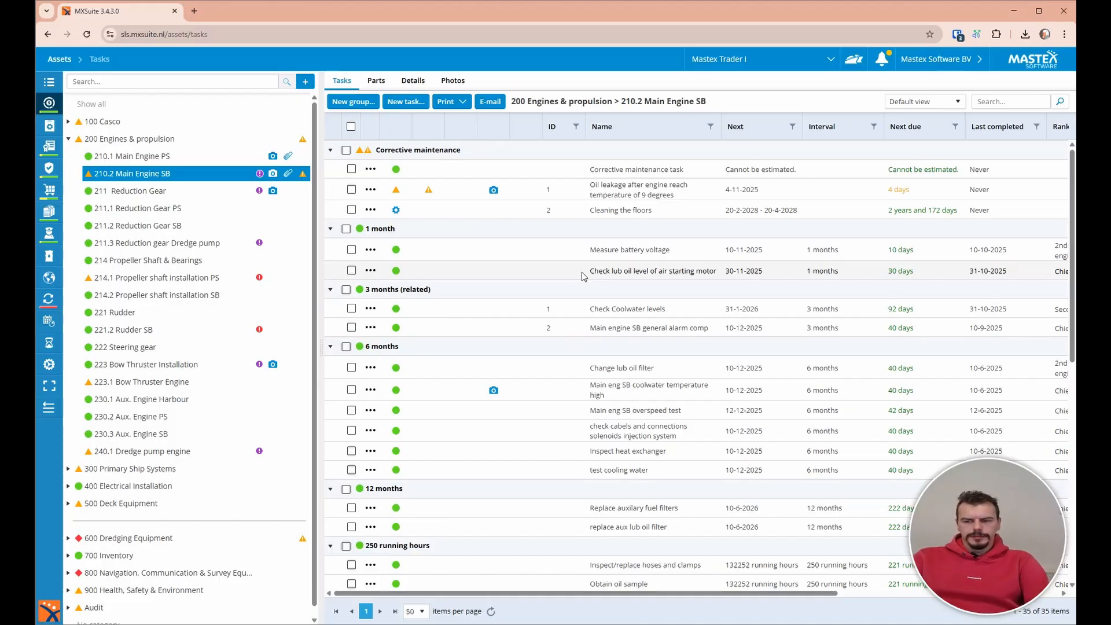
Start completing the task "Check lub oil level of air starting motor" and add the part CABLE STRAPS 200X2,5MM BLACK as used.
{"action": "right_click", "coordinate": [583, 275]}
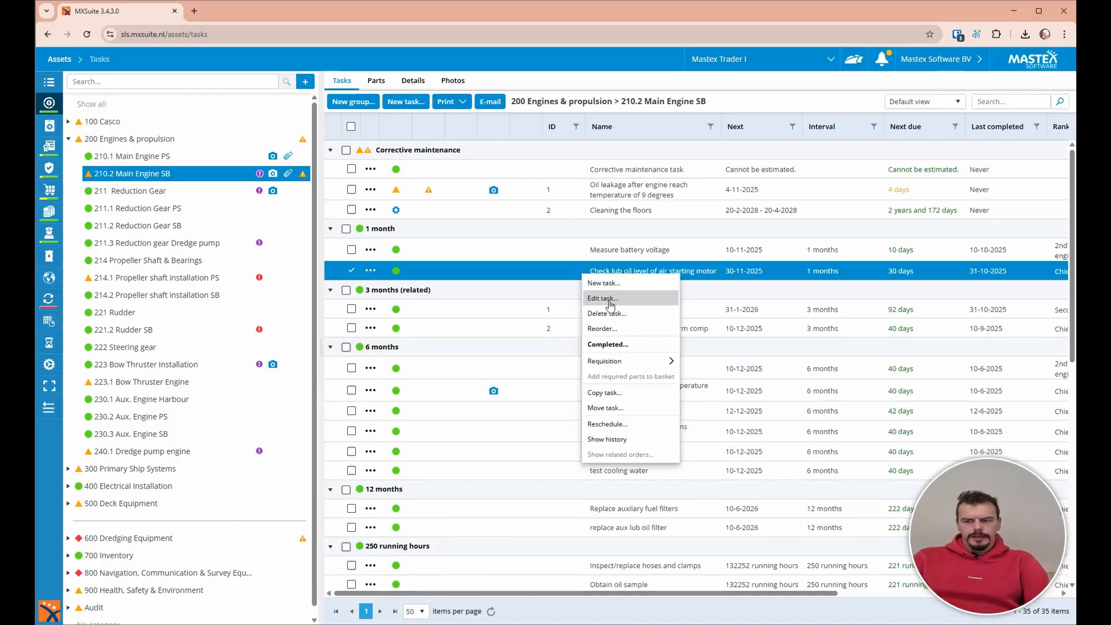
{"action": "left_click", "coordinate": [602, 342]}
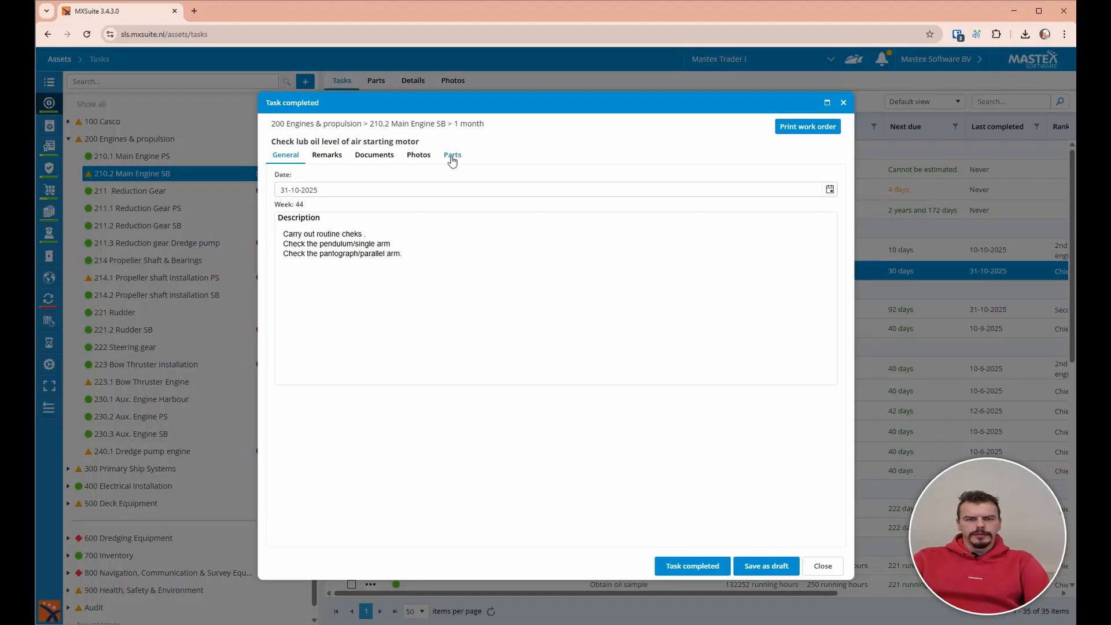
{"action": "left_click", "coordinate": [453, 156]}
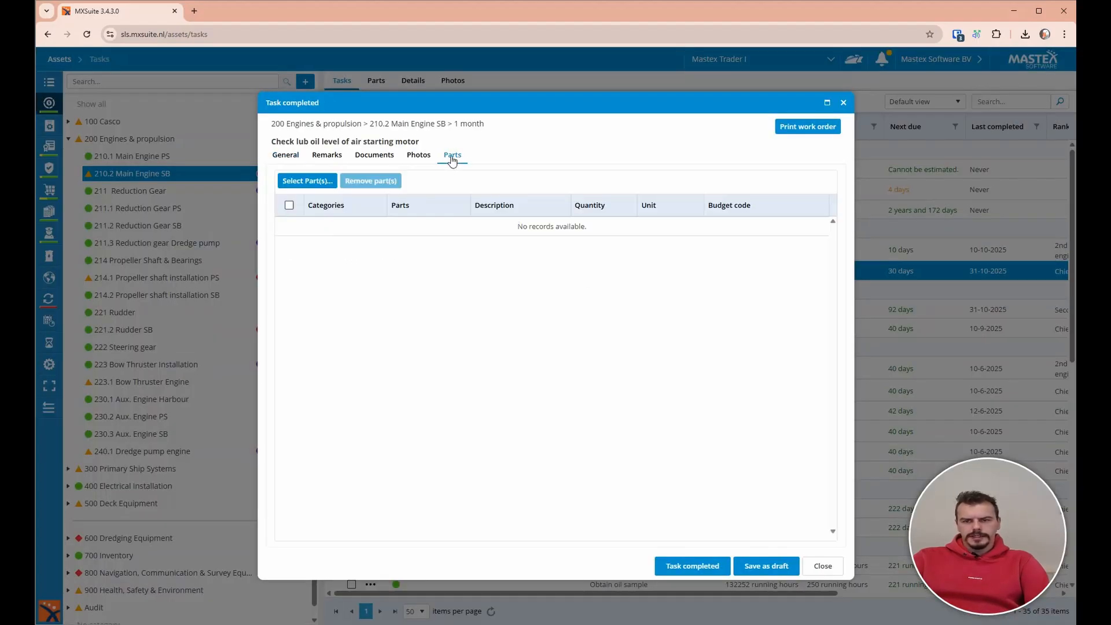
{"action": "left_click", "coordinate": [310, 182]}
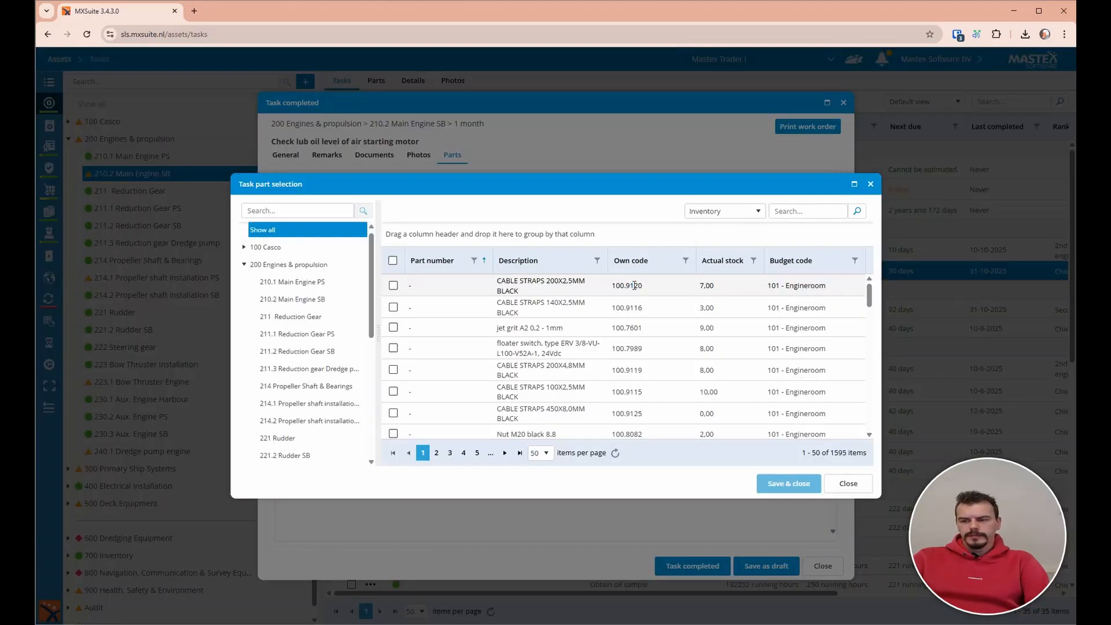
{"action": "left_click", "coordinate": [634, 285]}
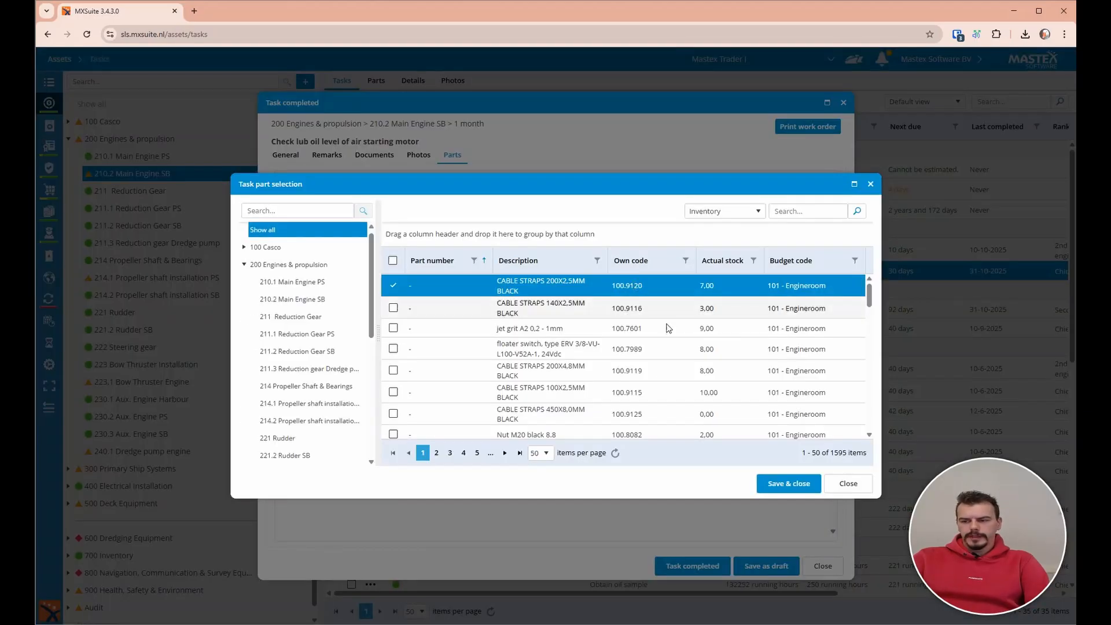
{"action": "left_click", "coordinate": [790, 485]}
Set the used quantity of the cable straps to 2 and complete the task.
{"action": "left_click", "coordinate": [596, 227]}
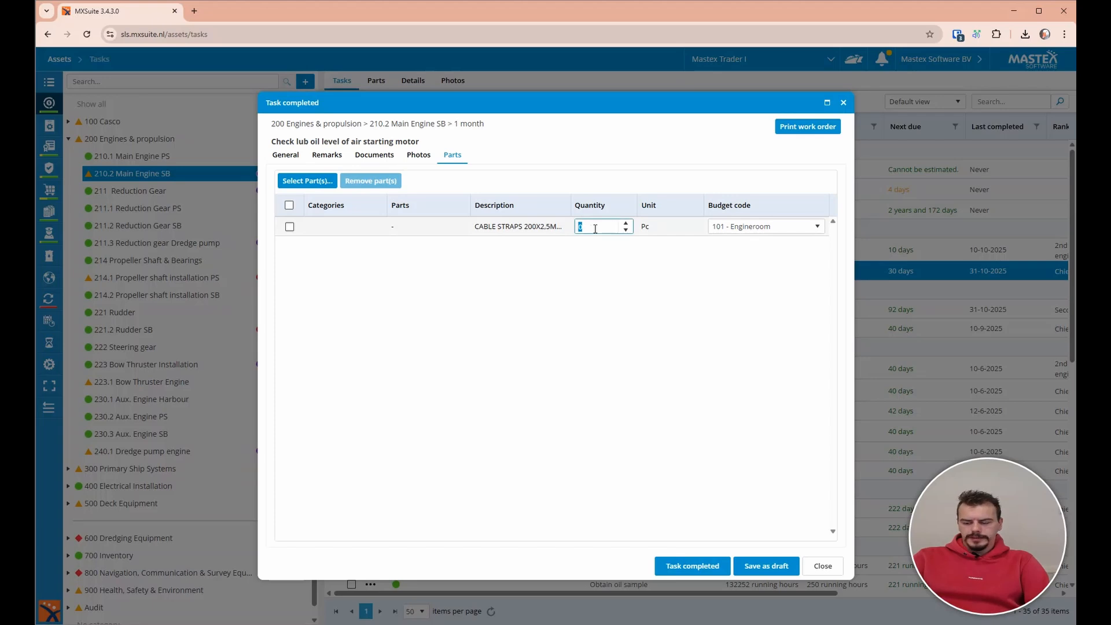
{"action": "type", "text": "2"}
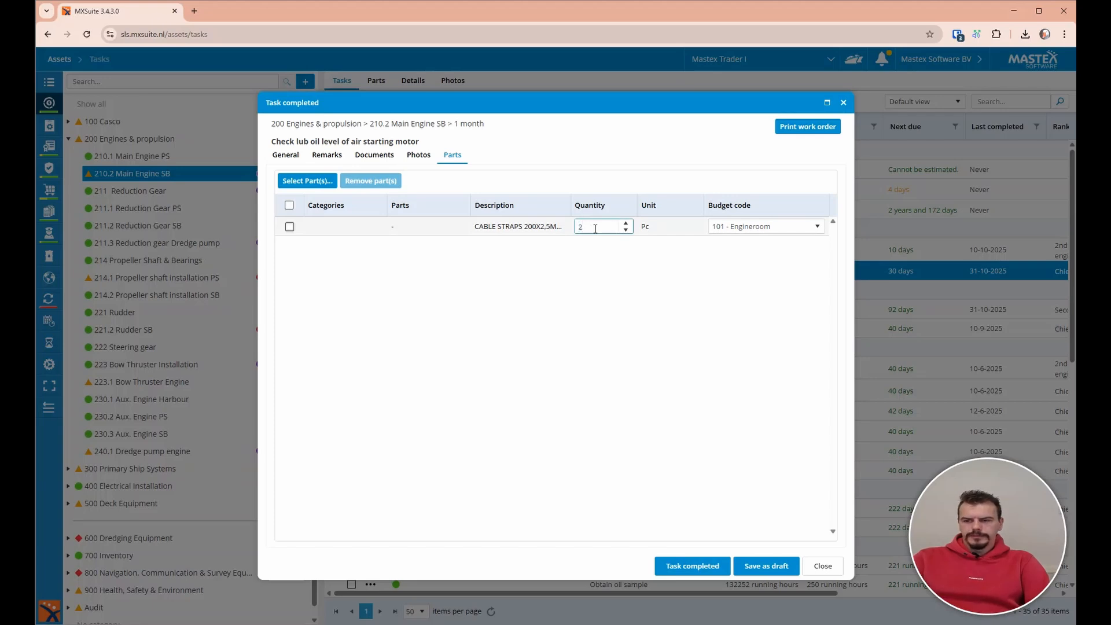
{"action": "left_click", "coordinate": [592, 271]}
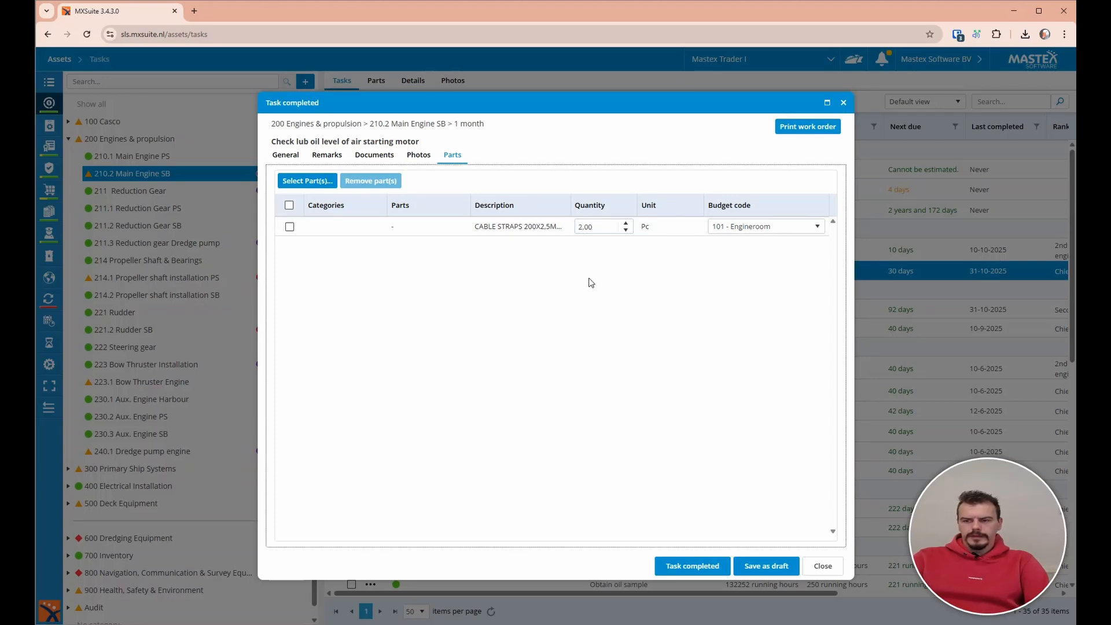
{"action": "left_click", "coordinate": [674, 567]}
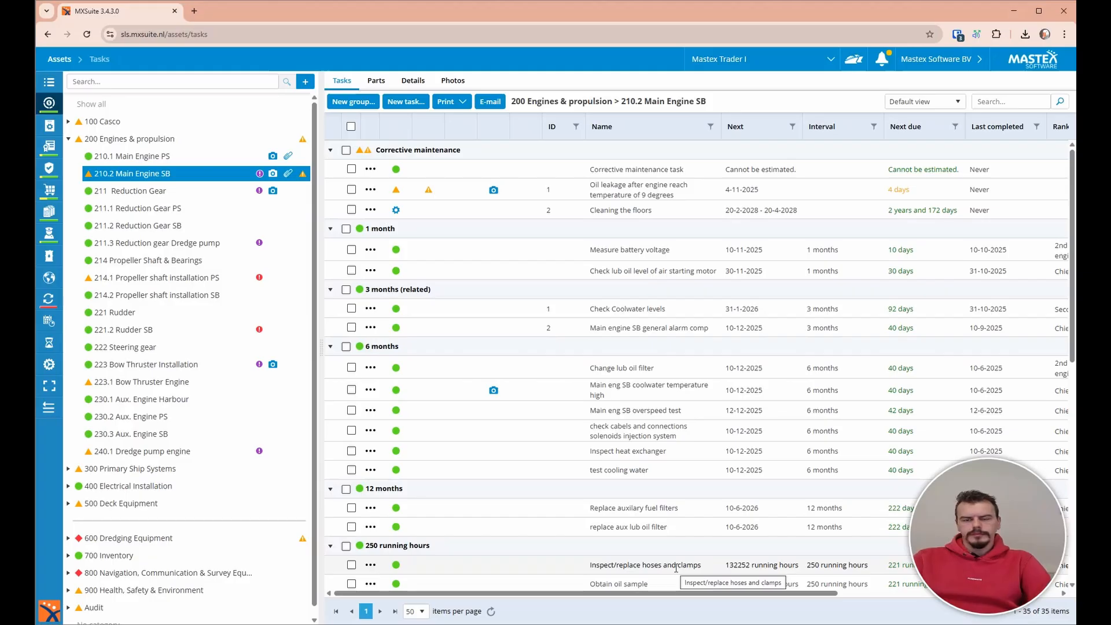
View the photo attached to the corrective maintenance task about oil leakage on Main Engine SB, and close the gallery.
{"action": "left_click", "coordinate": [560, 197]}
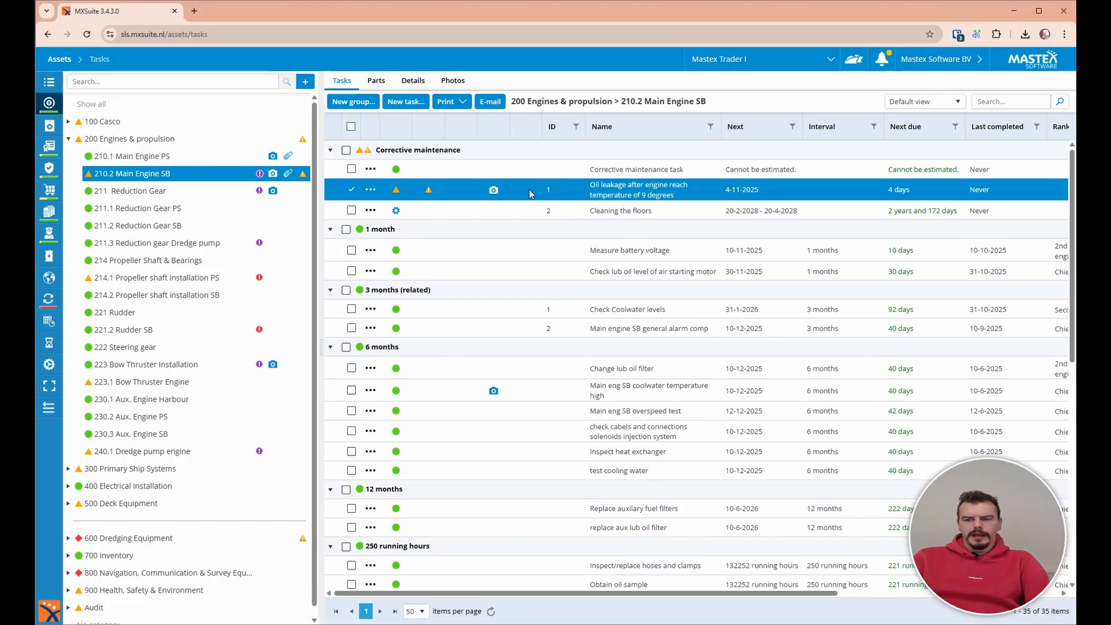
{"action": "left_click", "coordinate": [493, 189]}
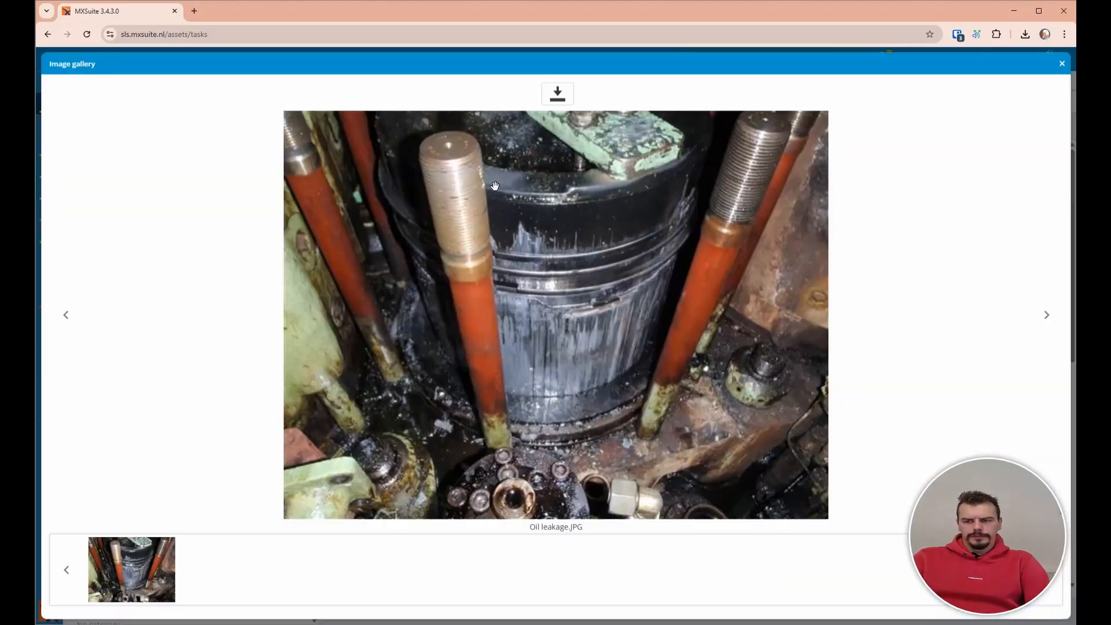
{"action": "left_click", "coordinate": [1061, 65]}
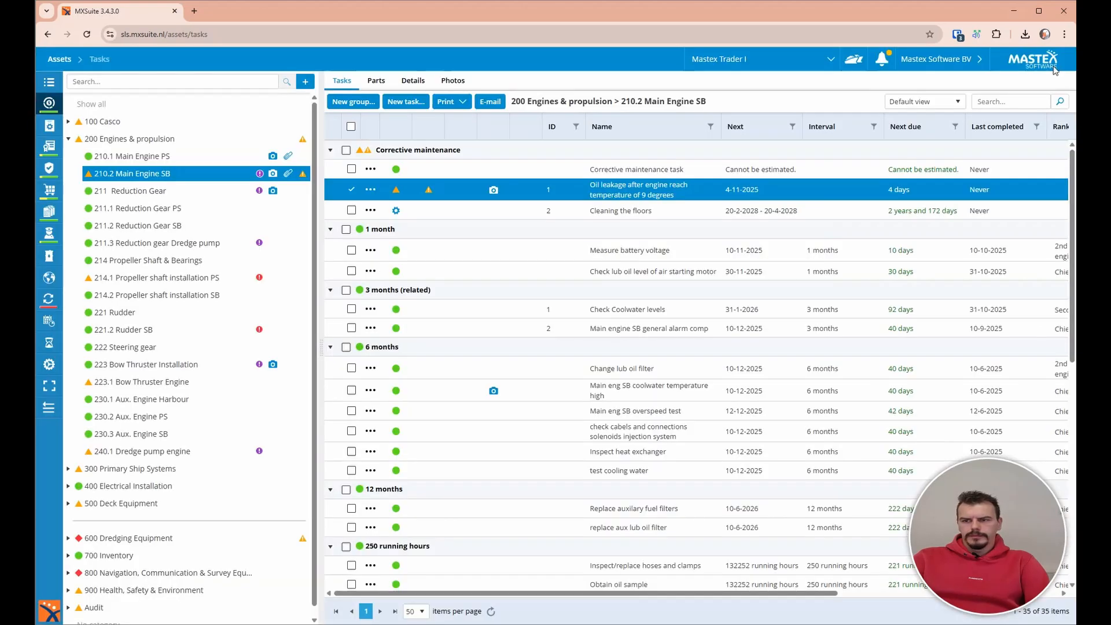
Add the oil leakage task to the most recently modified existing service requisition.
{"action": "right_click", "coordinate": [654, 194]}
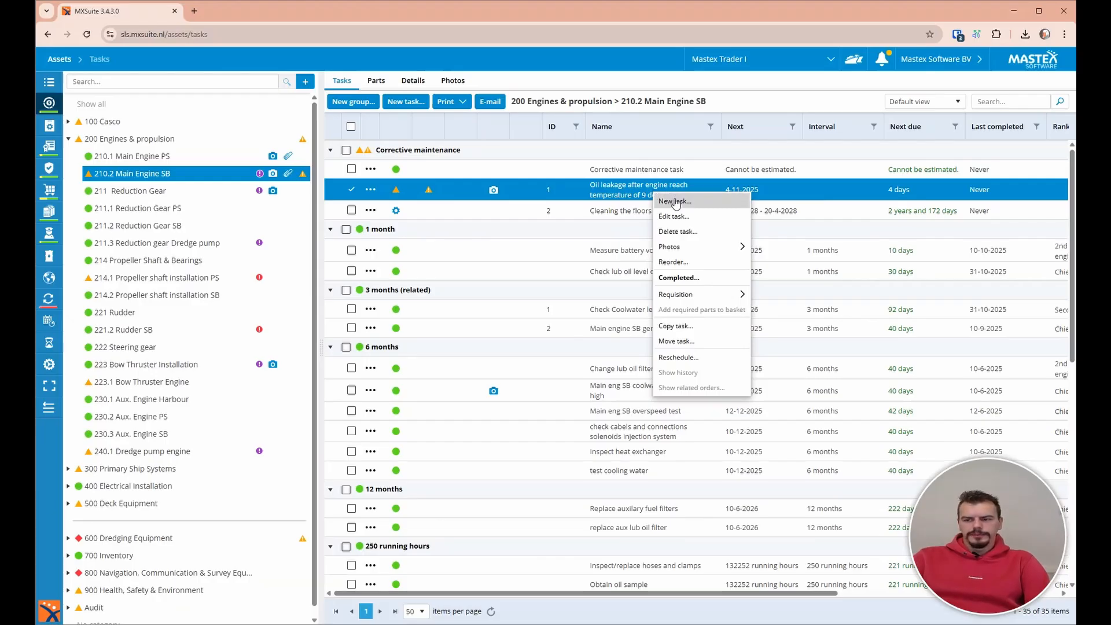
{"action": "mouse_move", "coordinate": [725, 297]}
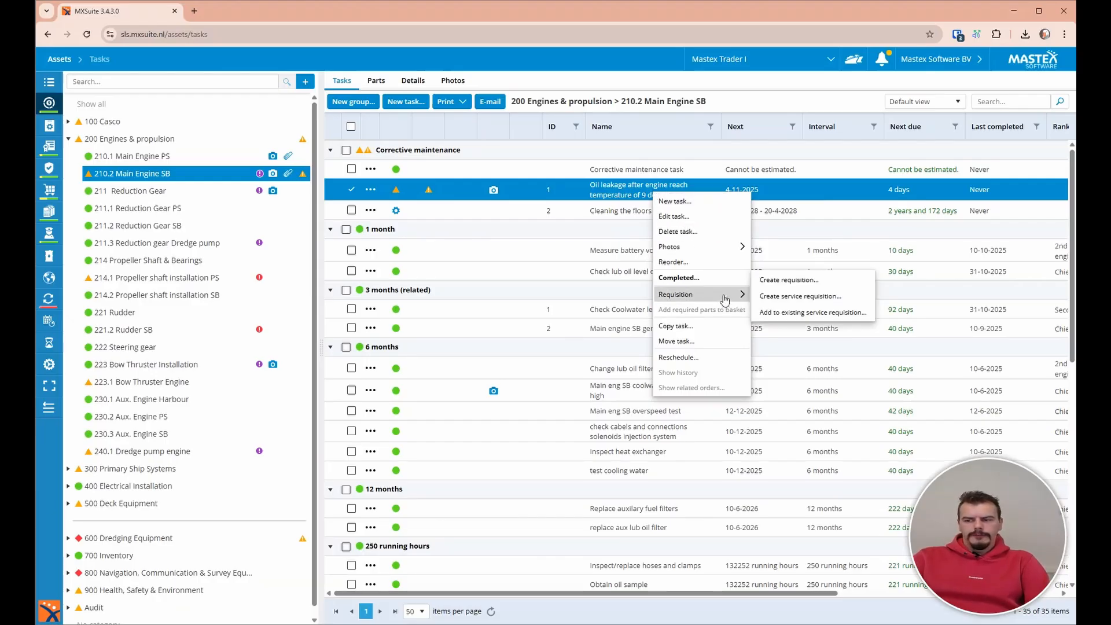
{"action": "left_click", "coordinate": [863, 318]}
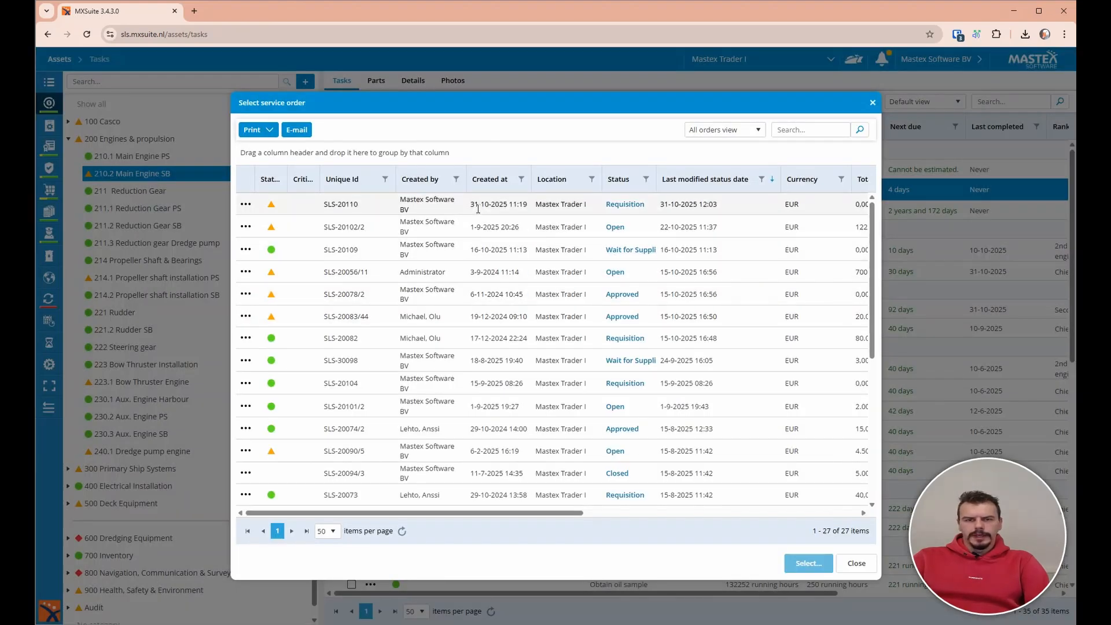
{"action": "left_click", "coordinate": [477, 207]}
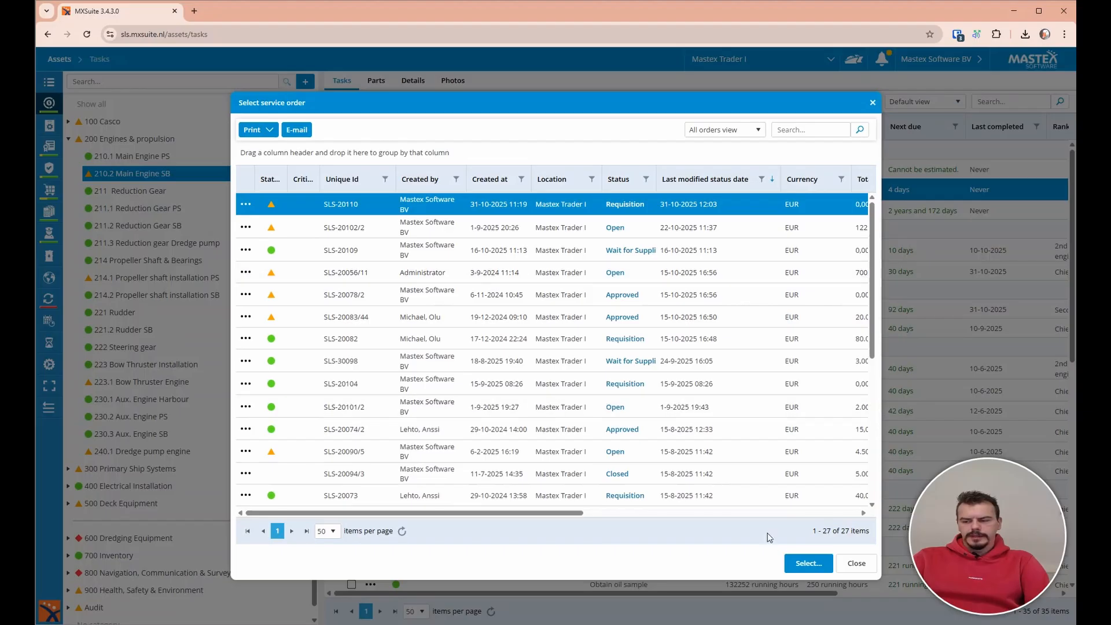
{"action": "left_click", "coordinate": [807, 561]}
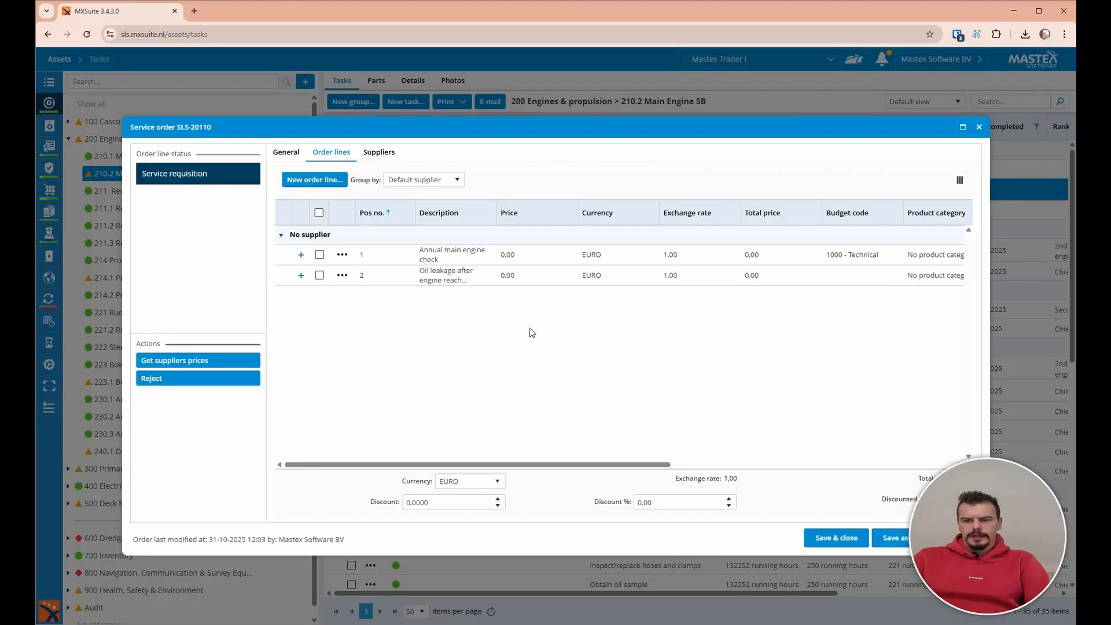
Examine the oil leakage order line's description, remarks and attached documents in the service order.
{"action": "left_click", "coordinate": [423, 272]}
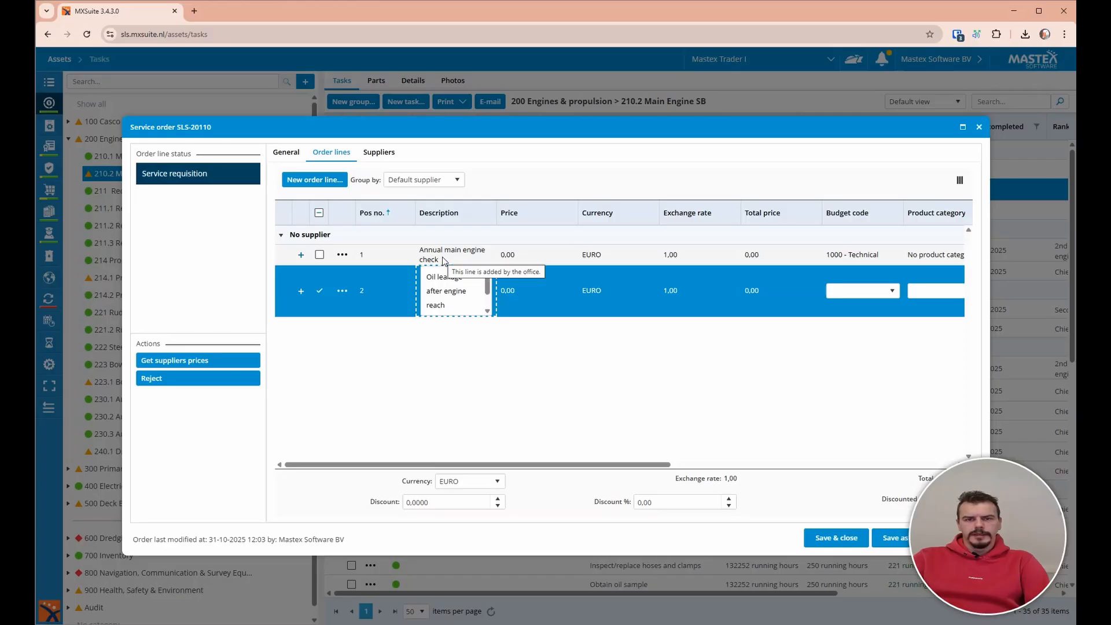
{"action": "left_click", "coordinate": [431, 379]}
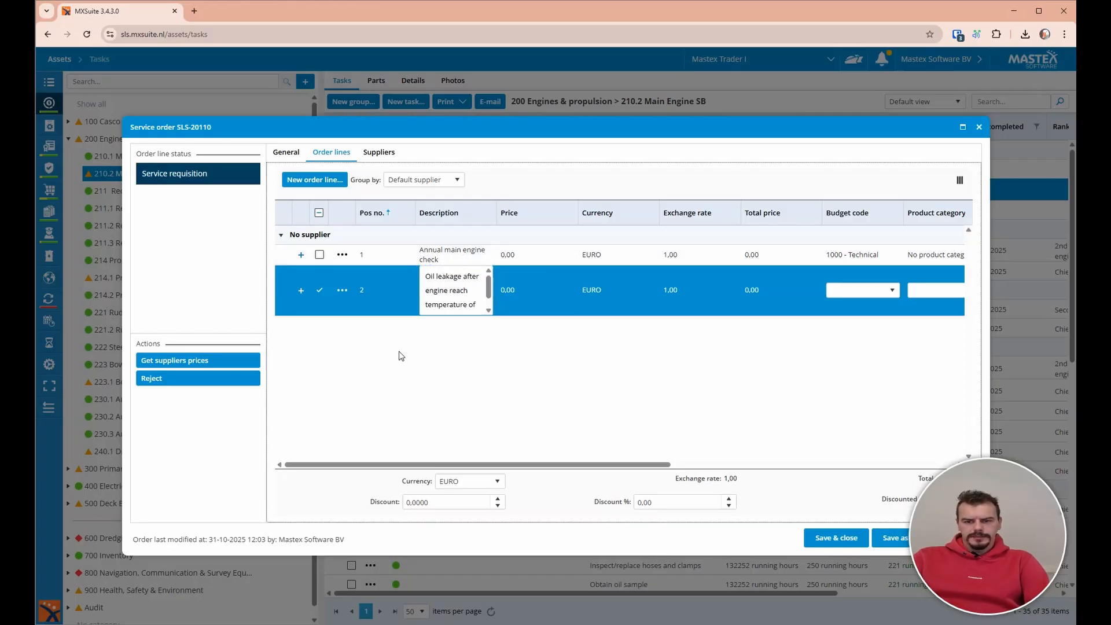
{"action": "left_click", "coordinate": [298, 289]}
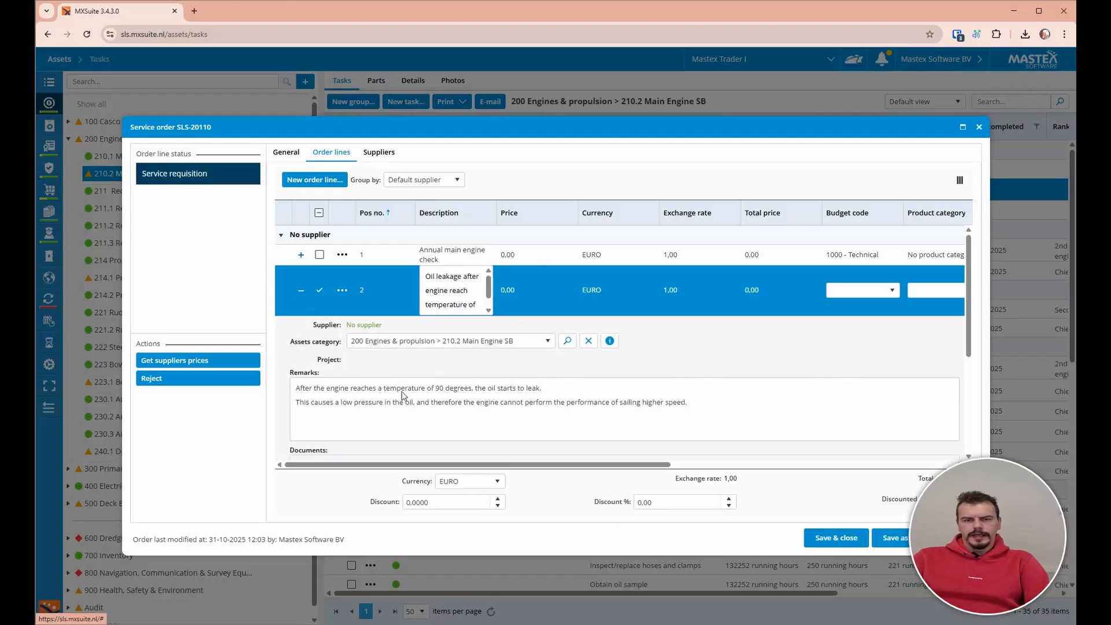
{"action": "scroll", "coordinate": [404, 395], "scroll_direction": "down", "scroll_amount": 3}
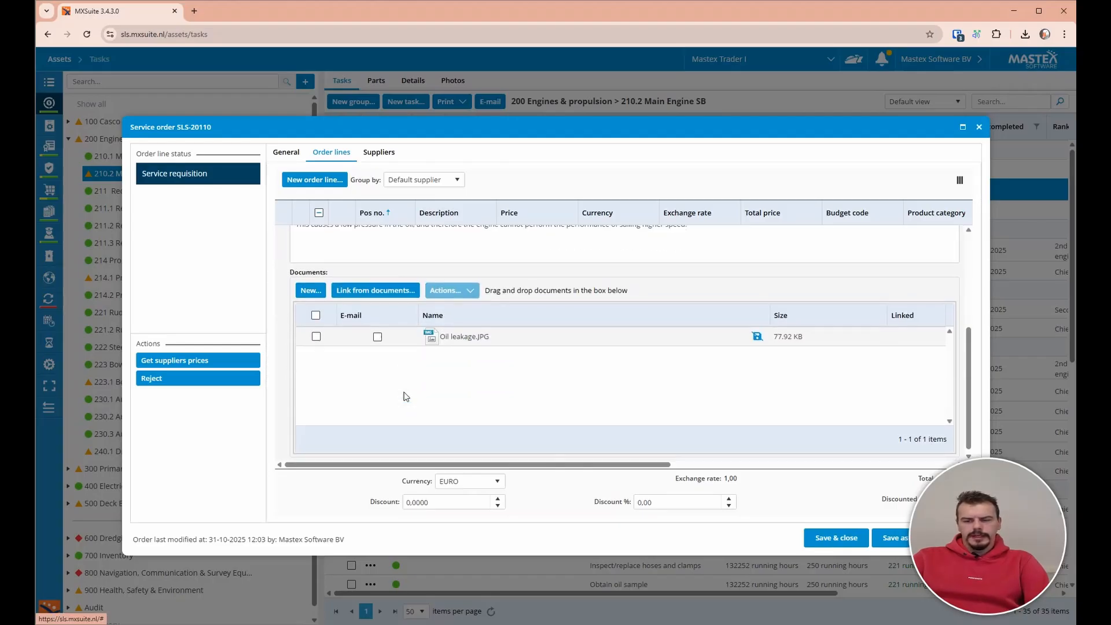
Select the attached Oil leakage.JPG document, and save and close the service order.
{"action": "left_click", "coordinate": [493, 341]}
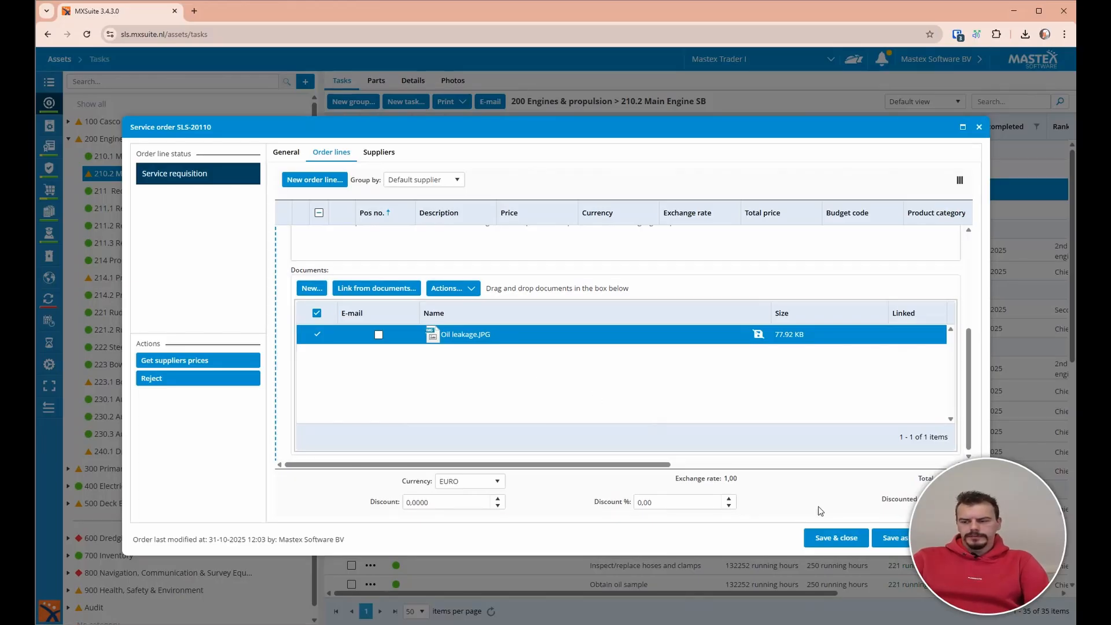
{"action": "left_click", "coordinate": [840, 539]}
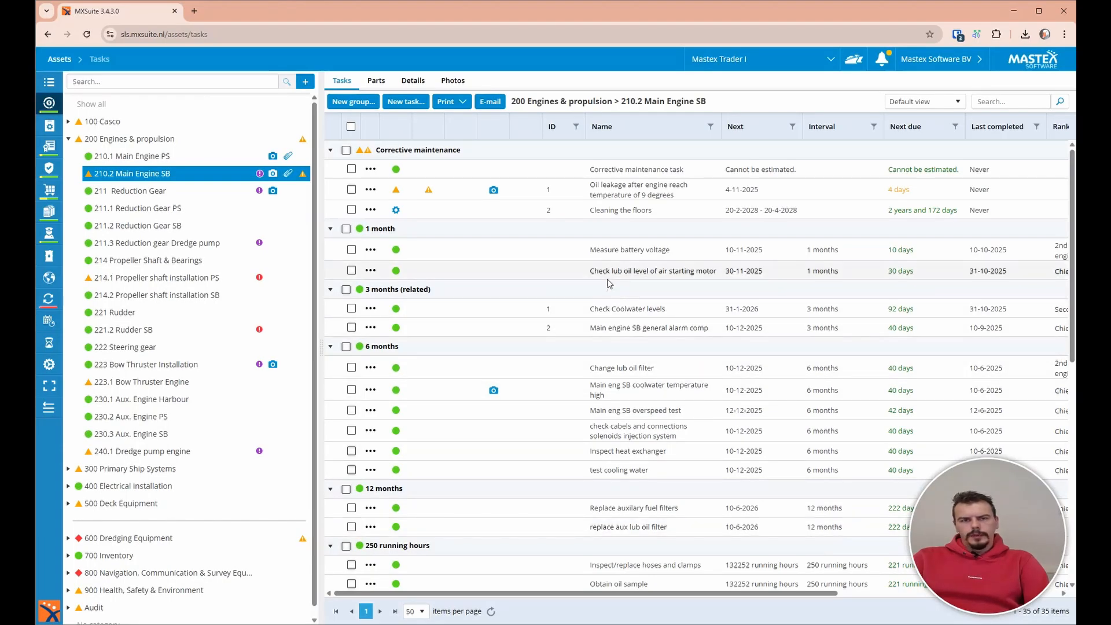
Create a one-time project task named "Check rubber tubes" for Main Engine SB and save it.
{"action": "left_click", "coordinate": [403, 104]}
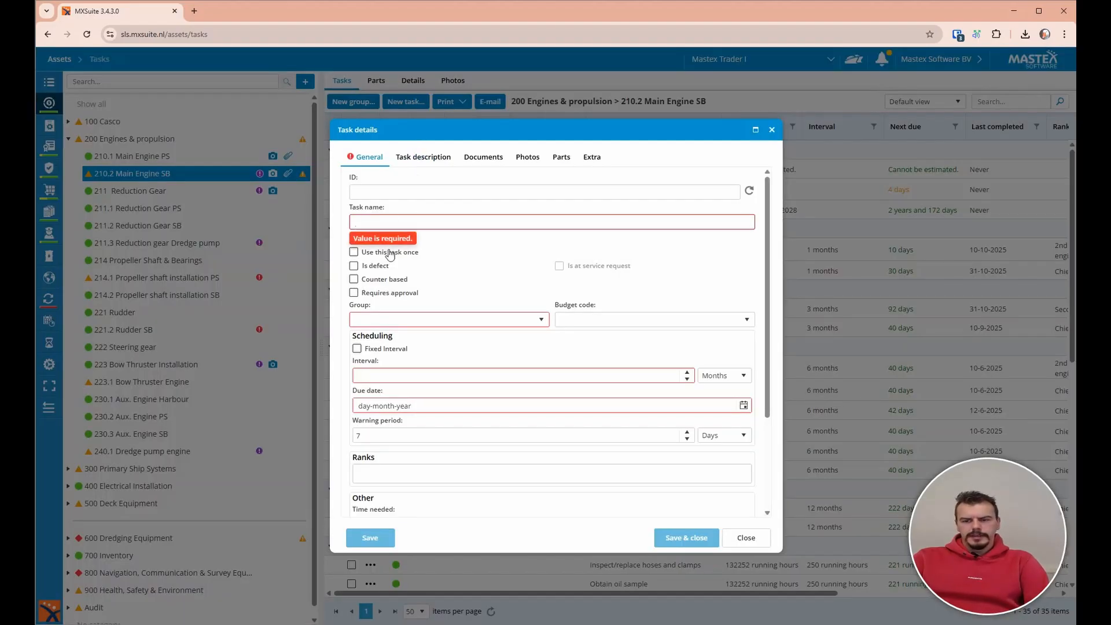
{"action": "left_click", "coordinate": [392, 223]}
{"action": "type", "text": "Check rubber tubes"}
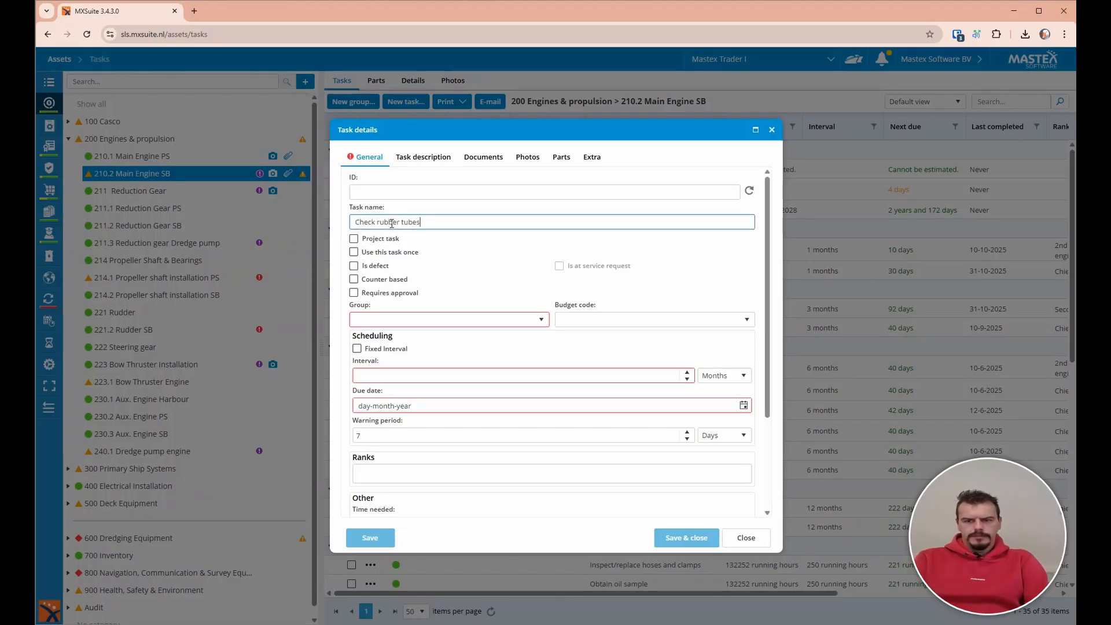
{"action": "left_click", "coordinate": [388, 253]}
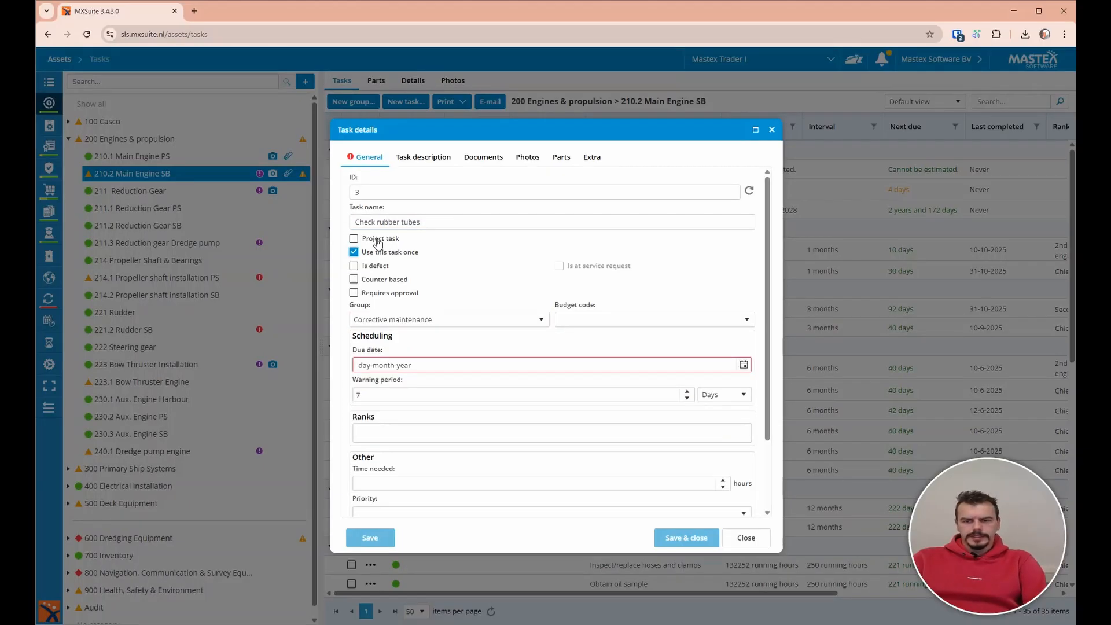
{"action": "left_click", "coordinate": [377, 240]}
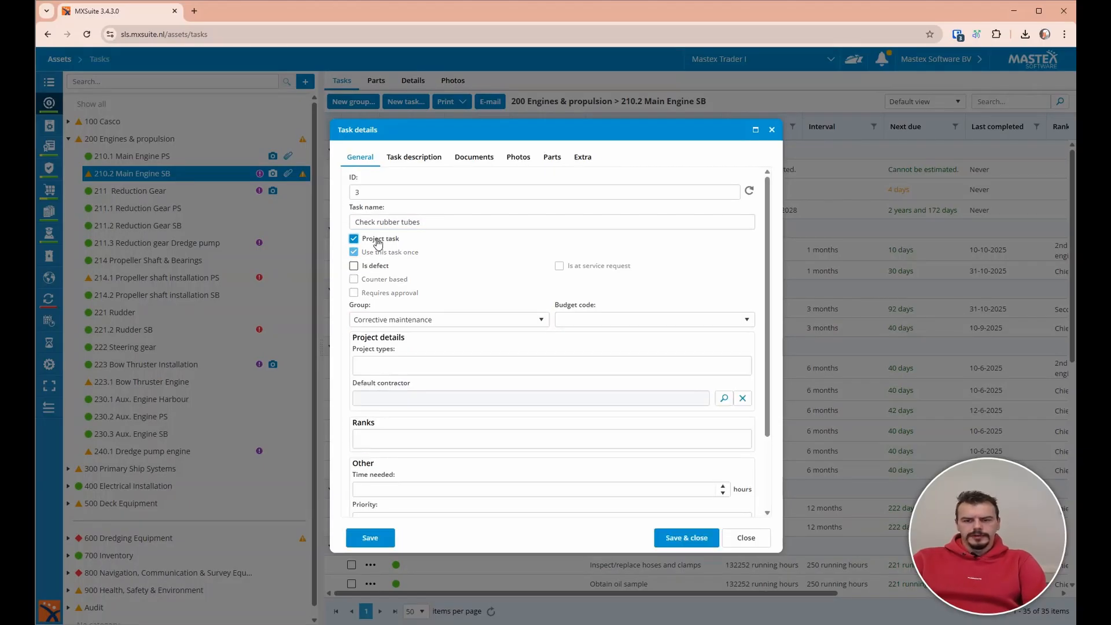
{"action": "left_click", "coordinate": [688, 538]}
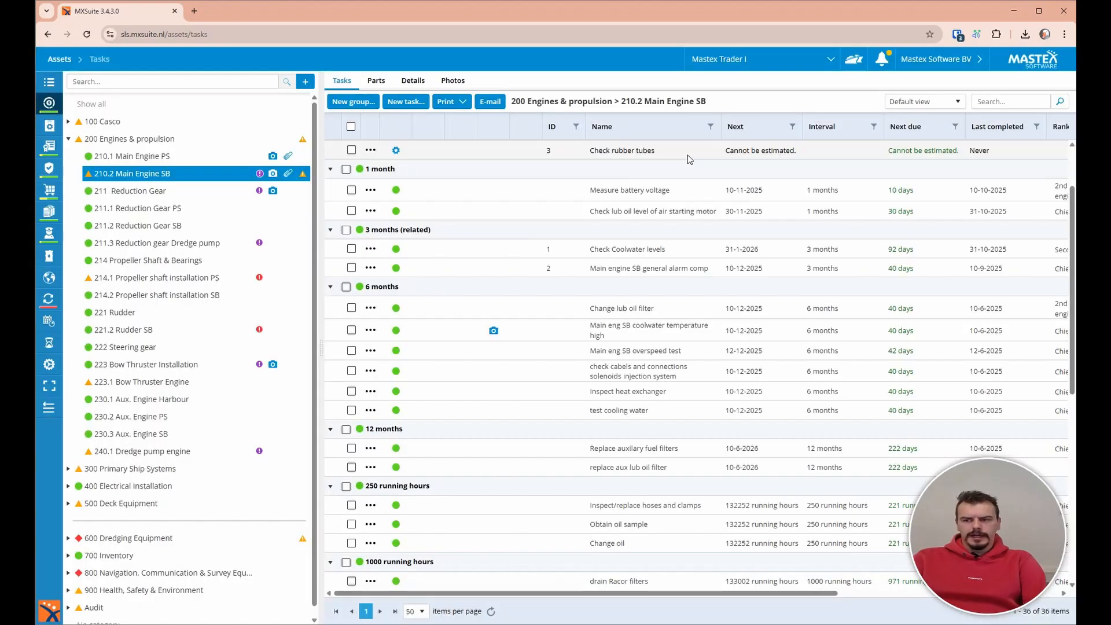
Link the Check rubber tubes task to the project "2028 - Rotterdam - Dry dock".
{"action": "right_click", "coordinate": [621, 156]}
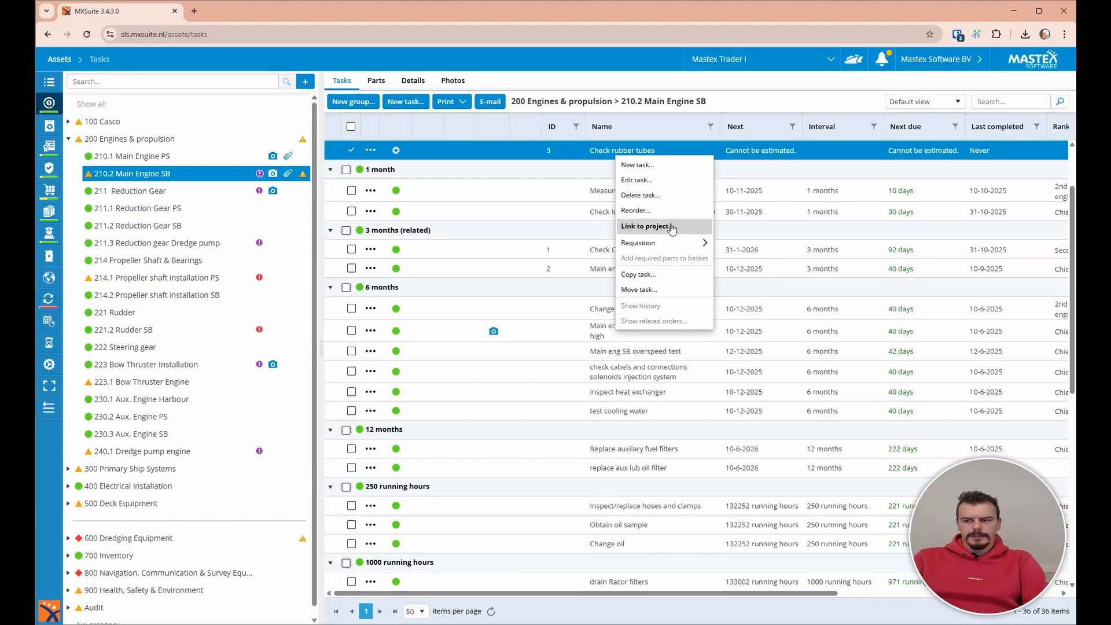
{"action": "left_click", "coordinate": [670, 227]}
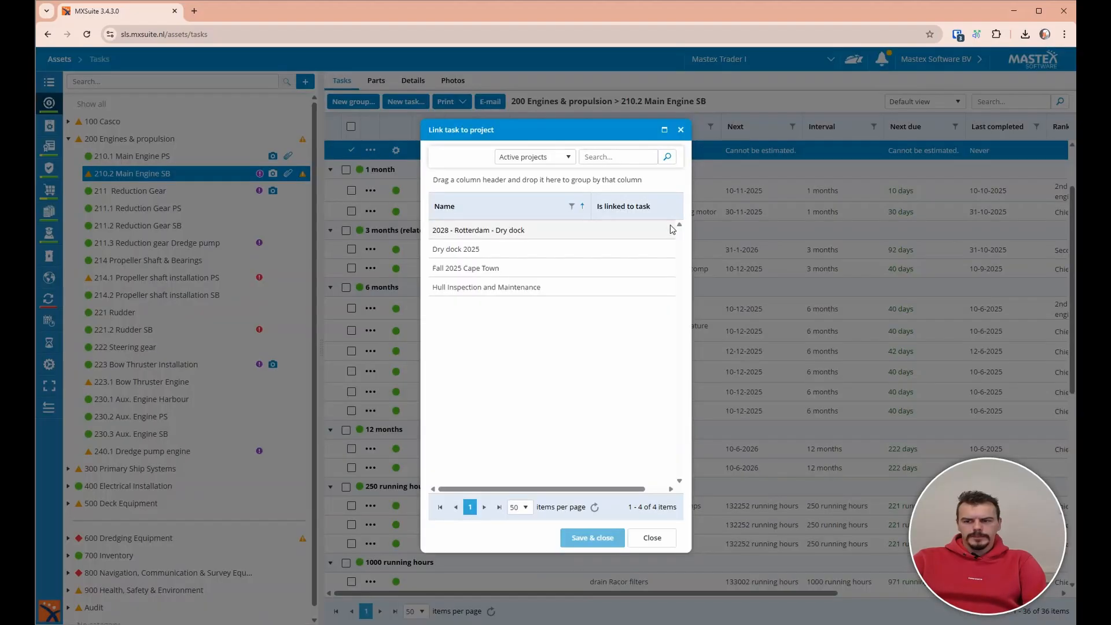
{"action": "left_click", "coordinate": [570, 232]}
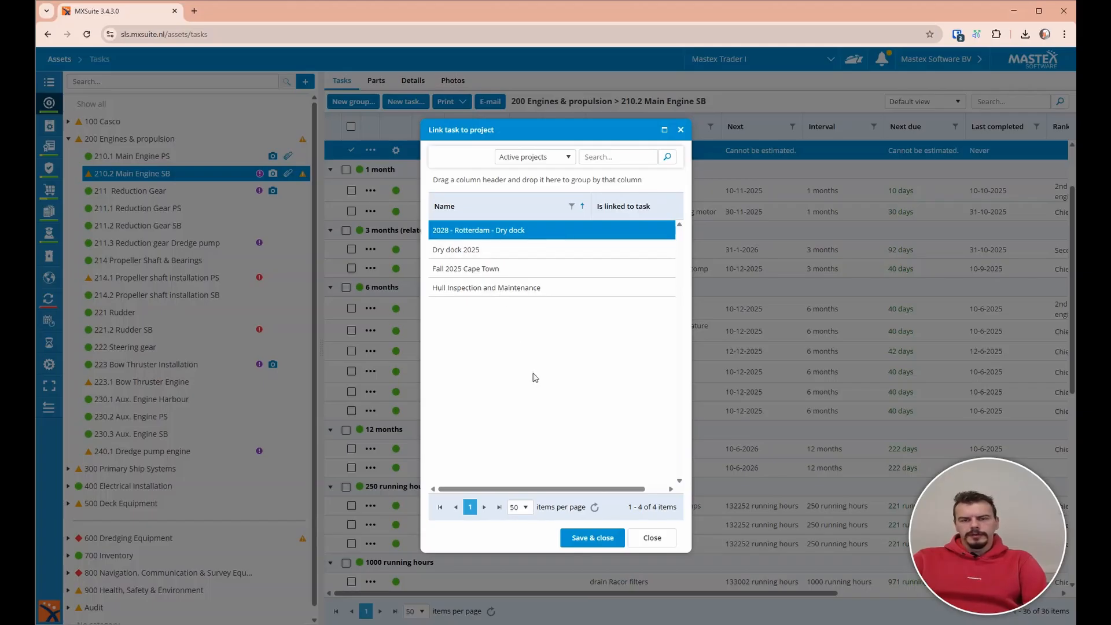
{"action": "left_click", "coordinate": [583, 538]}
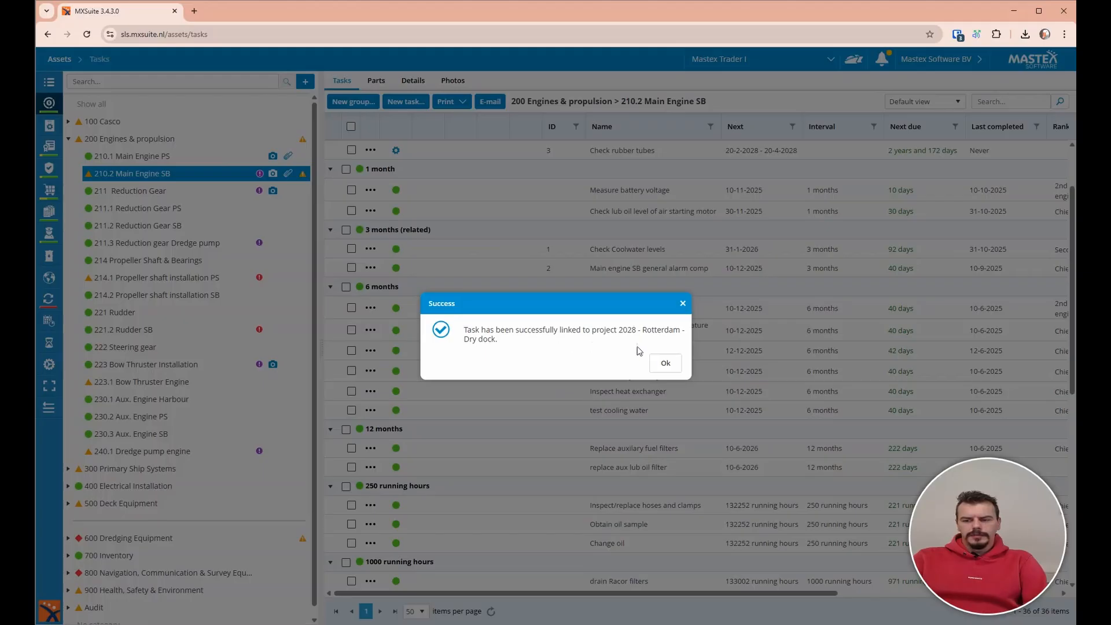
{"action": "left_click", "coordinate": [671, 364]}
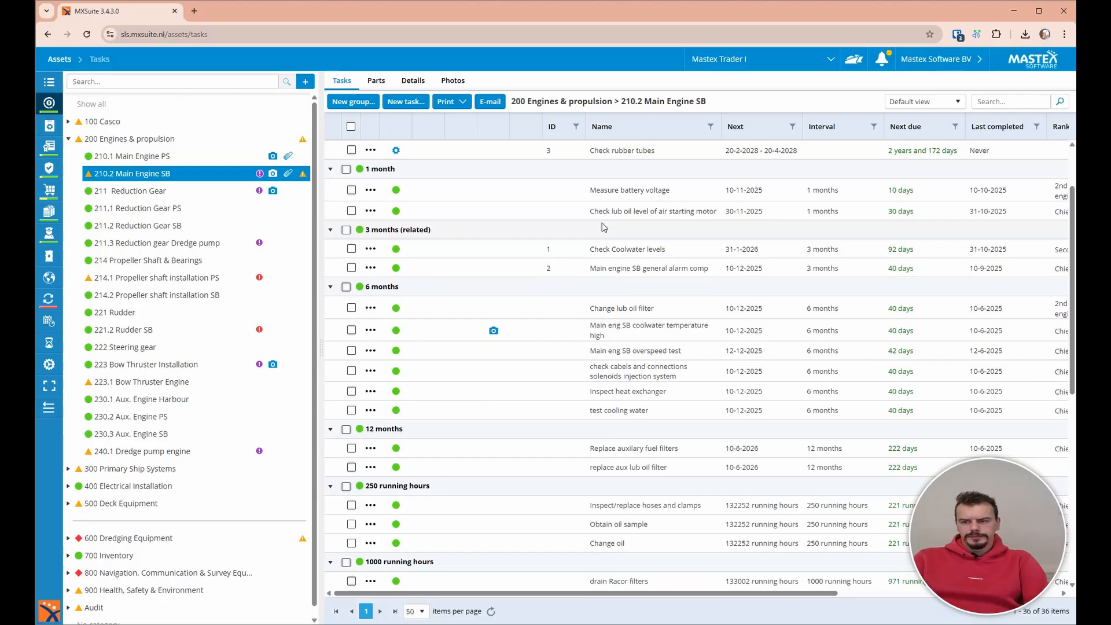
Examine the approval requirement, ranks and approver ranks of the Check Coolwater levels task, and close its details.
{"action": "scroll", "coordinate": [616, 247], "scroll_direction": "up", "scroll_amount": 2}
{"action": "right_click", "coordinate": [618, 328]}
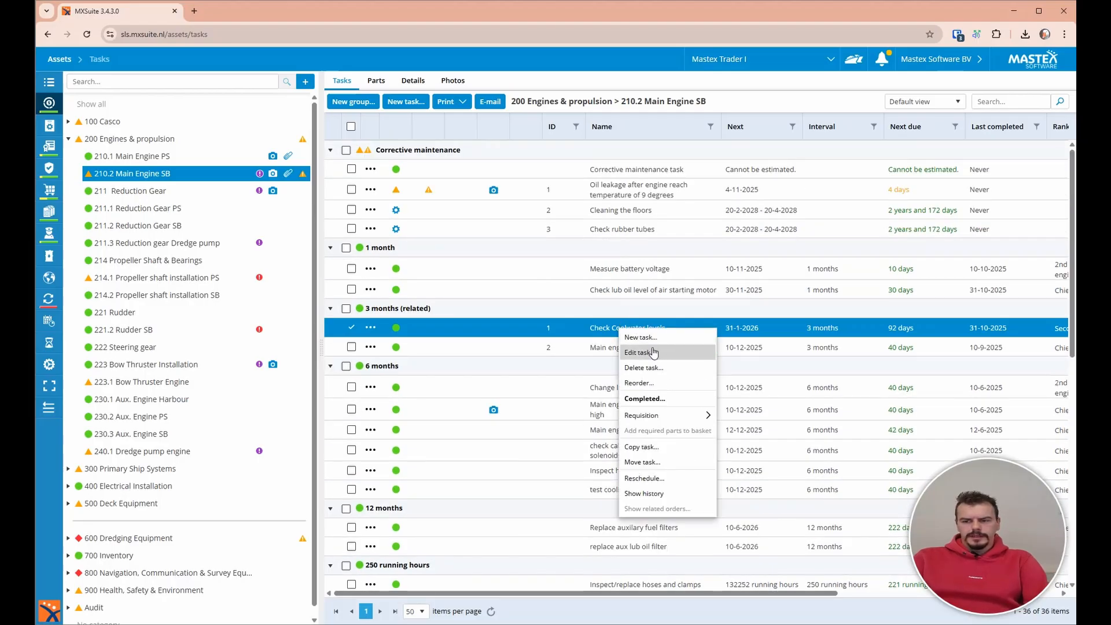
{"action": "left_click", "coordinate": [652, 352]}
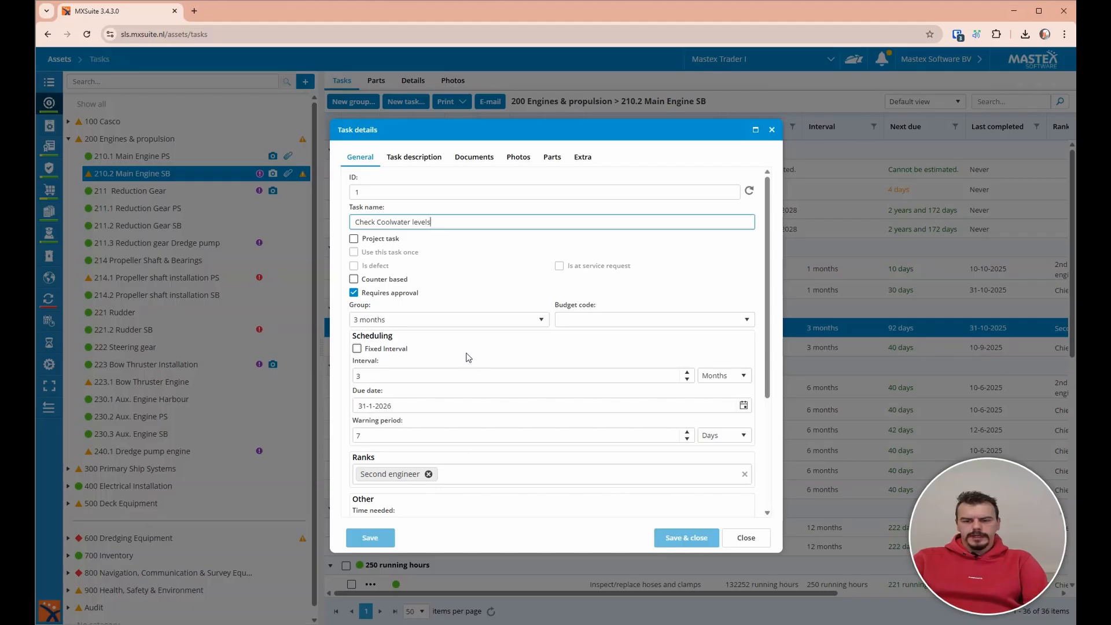
{"action": "scroll", "coordinate": [468, 359], "scroll_direction": "down", "scroll_amount": 2}
{"action": "scroll", "coordinate": [480, 347], "scroll_direction": "up", "scroll_amount": 2}
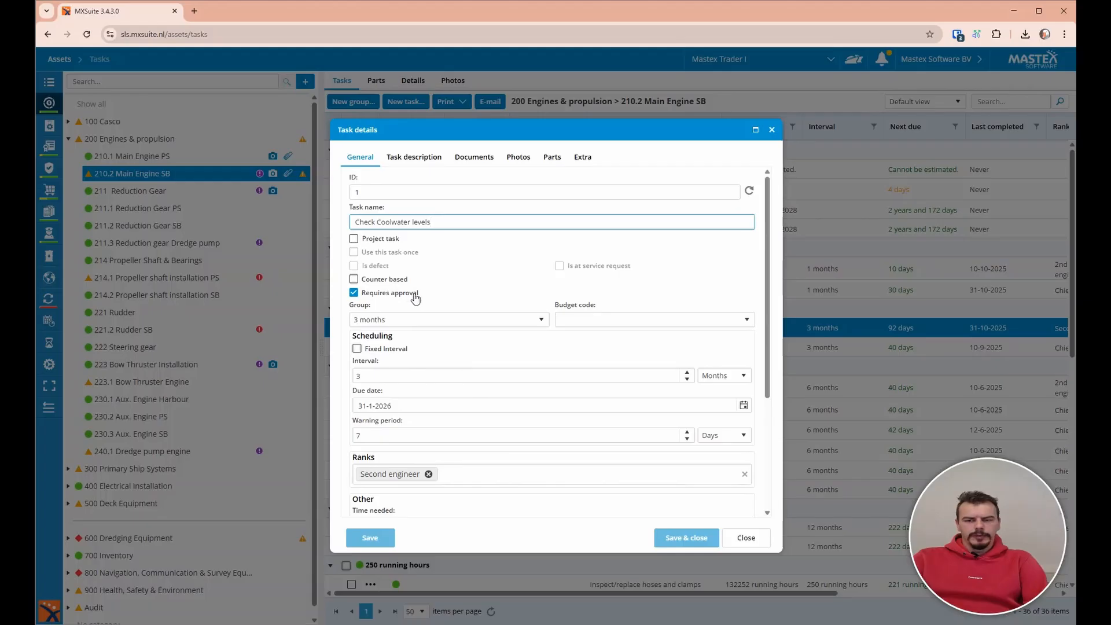
{"action": "scroll", "coordinate": [412, 347], "scroll_direction": "down", "scroll_amount": 6}
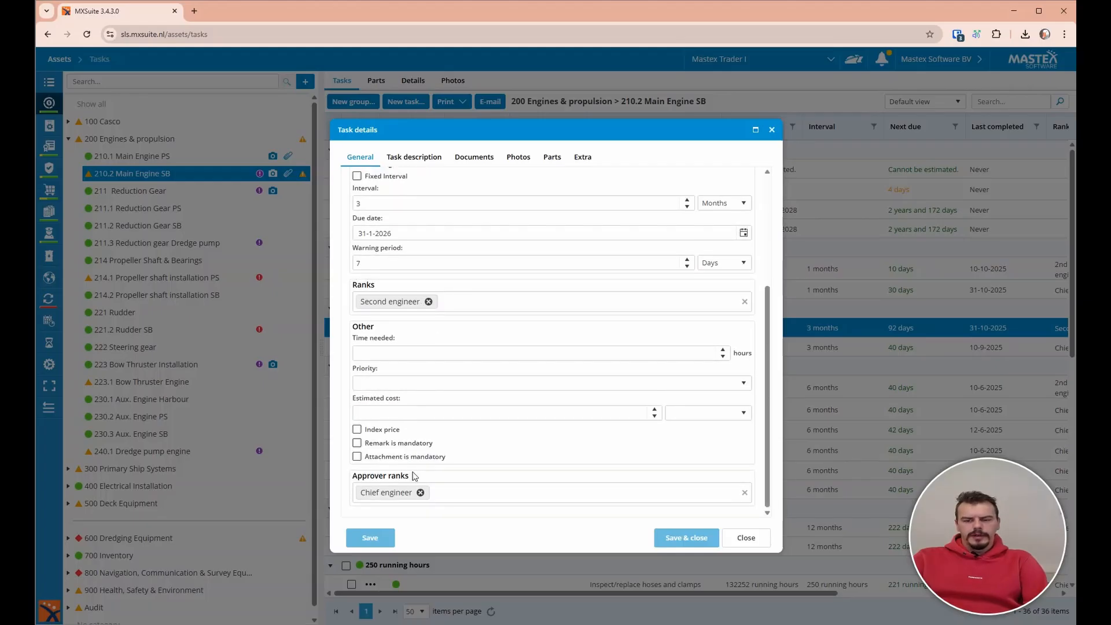
{"action": "left_click", "coordinate": [746, 539]}
{"action": "scroll", "coordinate": [749, 364], "scroll_direction": "down", "scroll_amount": 1}
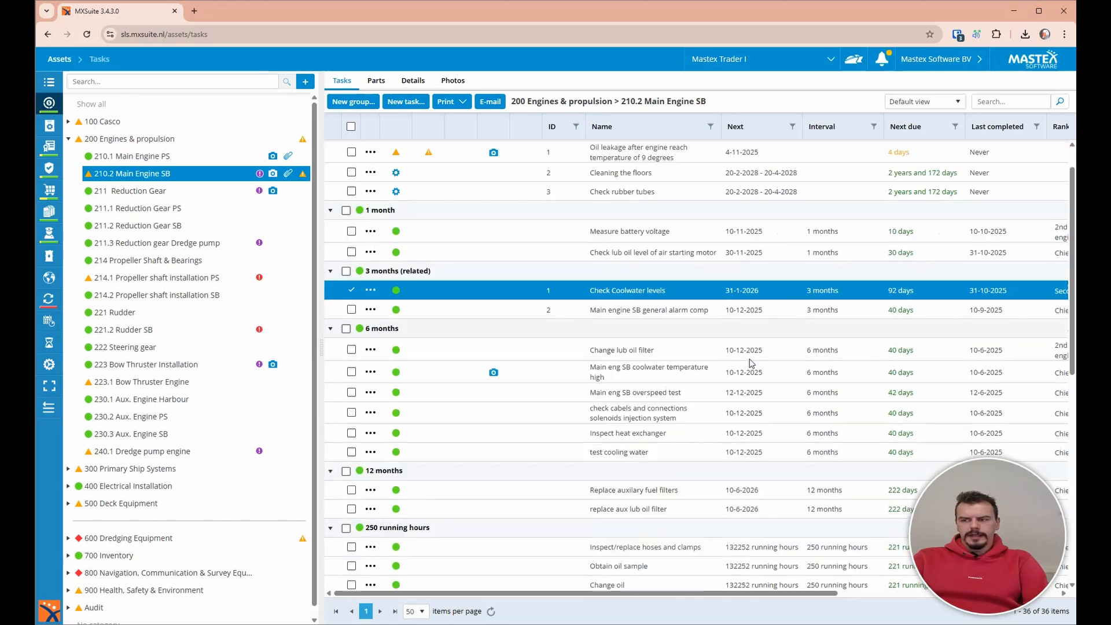
{"action": "scroll", "coordinate": [733, 235], "scroll_direction": "up", "scroll_amount": 1}
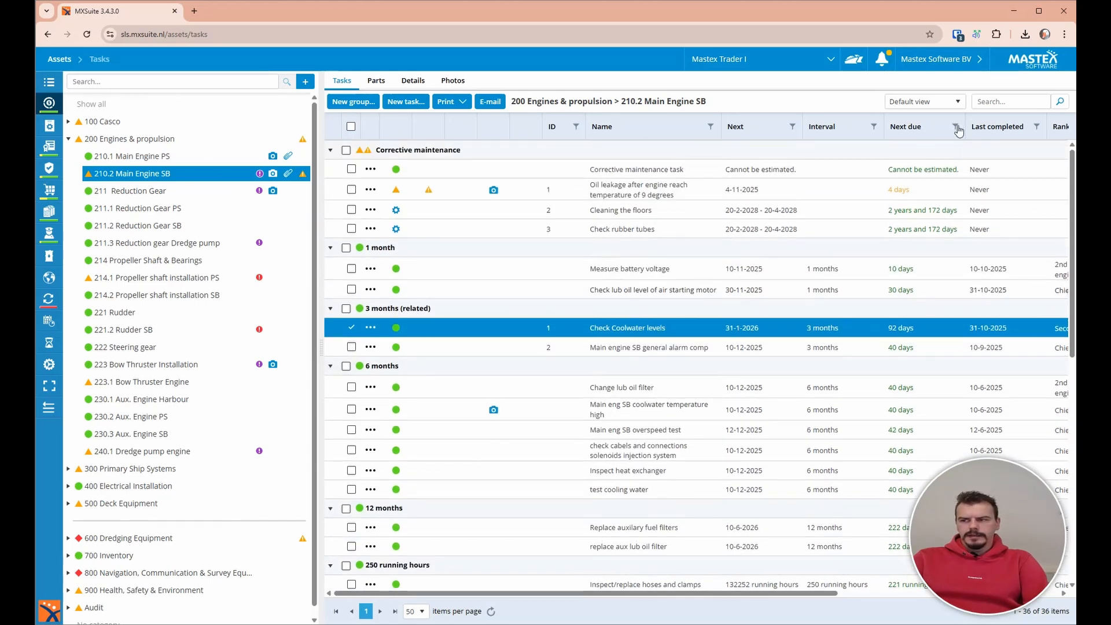
Log out of the current account and log in with the username Second Engineer.
{"action": "left_click", "coordinate": [935, 60]}
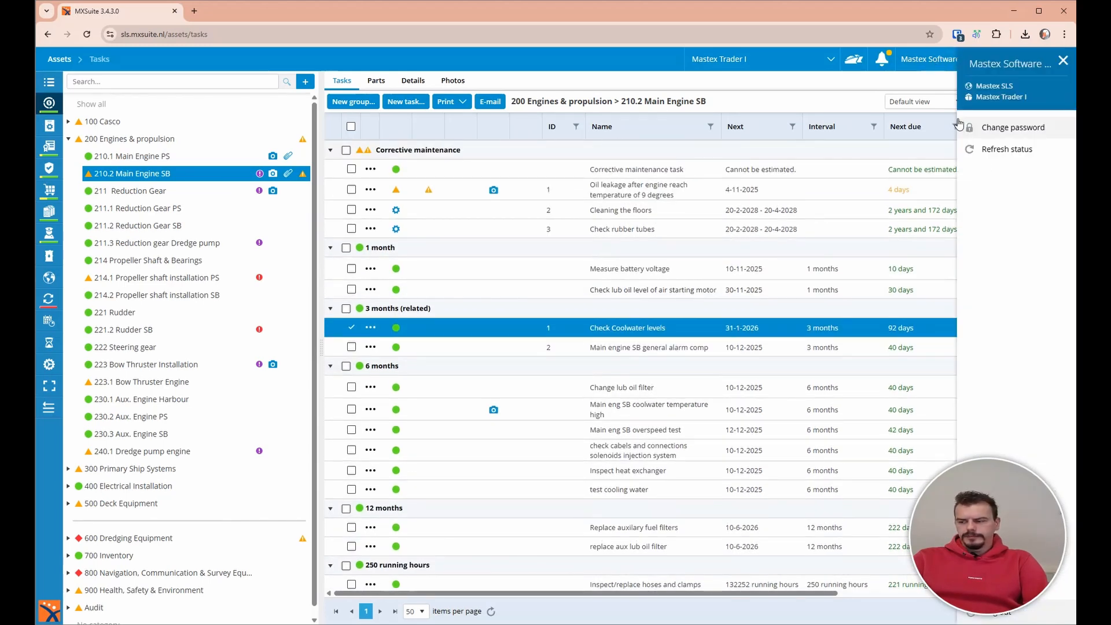
{"action": "left_click", "coordinate": [1019, 613]}
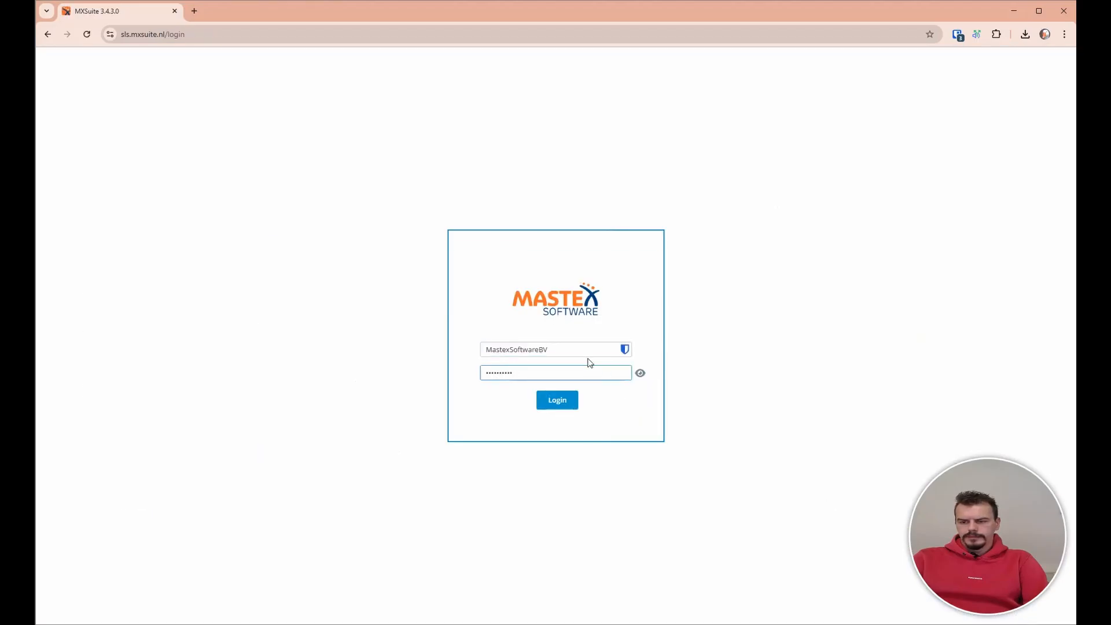
{"action": "left_click_drag", "start_coordinate": [567, 349], "coordinate": [441, 342]}
{"action": "type", "text": "S"}
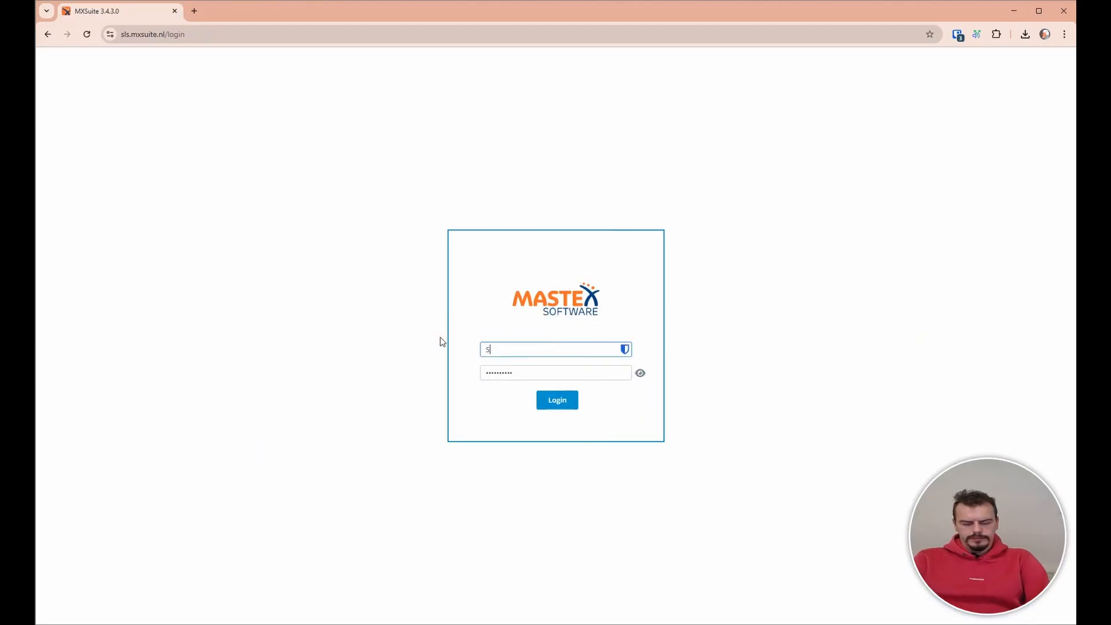
{"action": "type", "text": "econd Eng"}
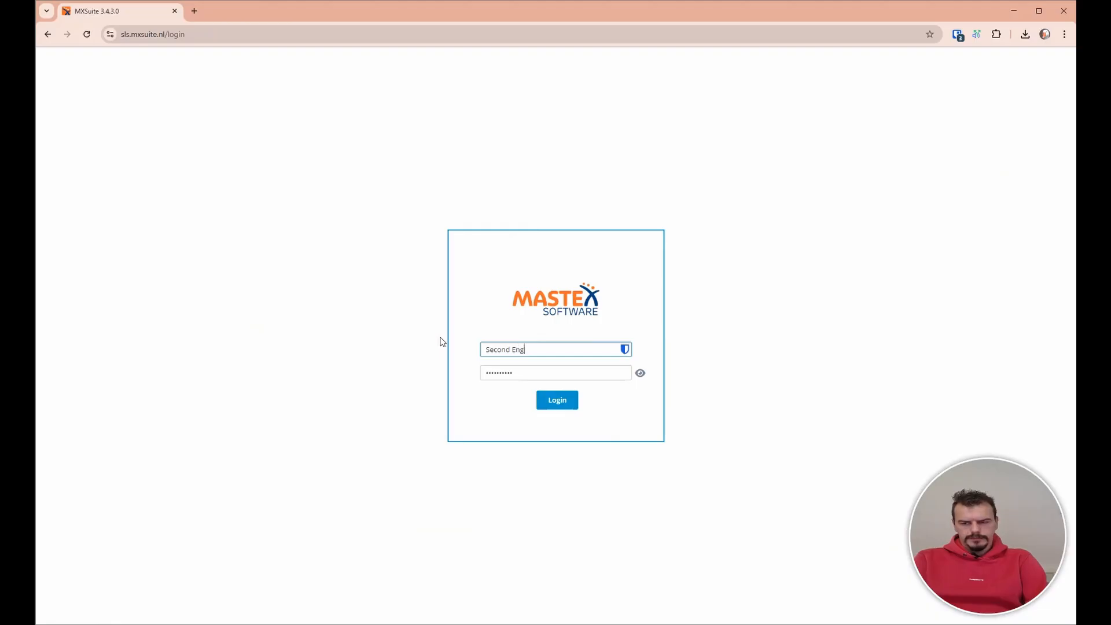
{"action": "type", "text": "ineer"}
{"action": "key", "text": "Return"}
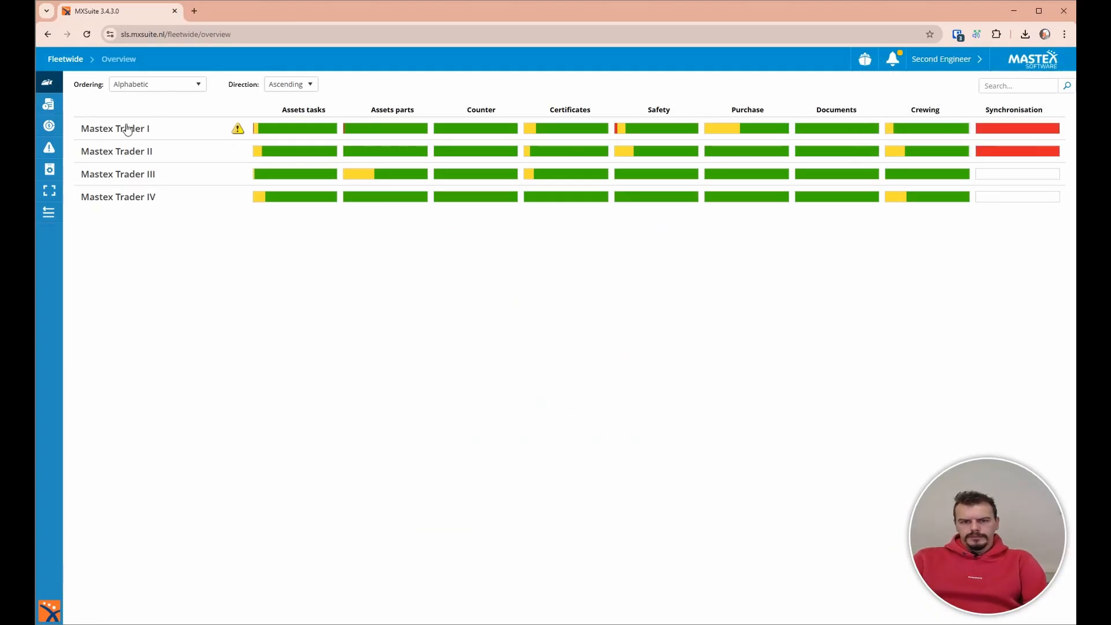
Open the asset tasks of the vessel Mastex Trader I.
{"action": "left_click", "coordinate": [127, 129]}
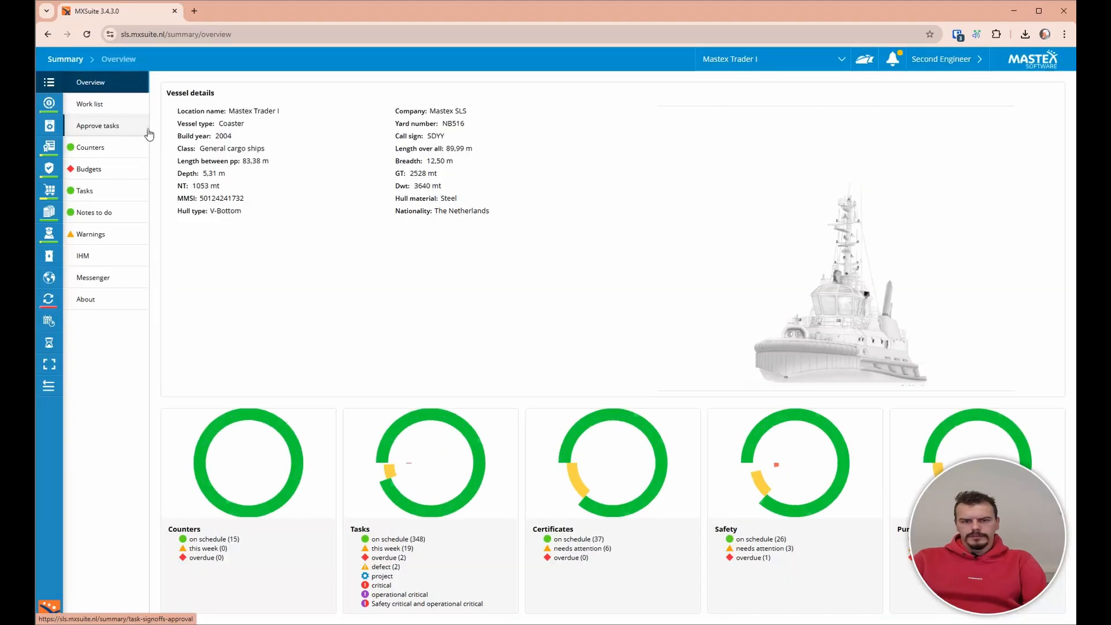
{"action": "mouse_move", "coordinate": [50, 105]}
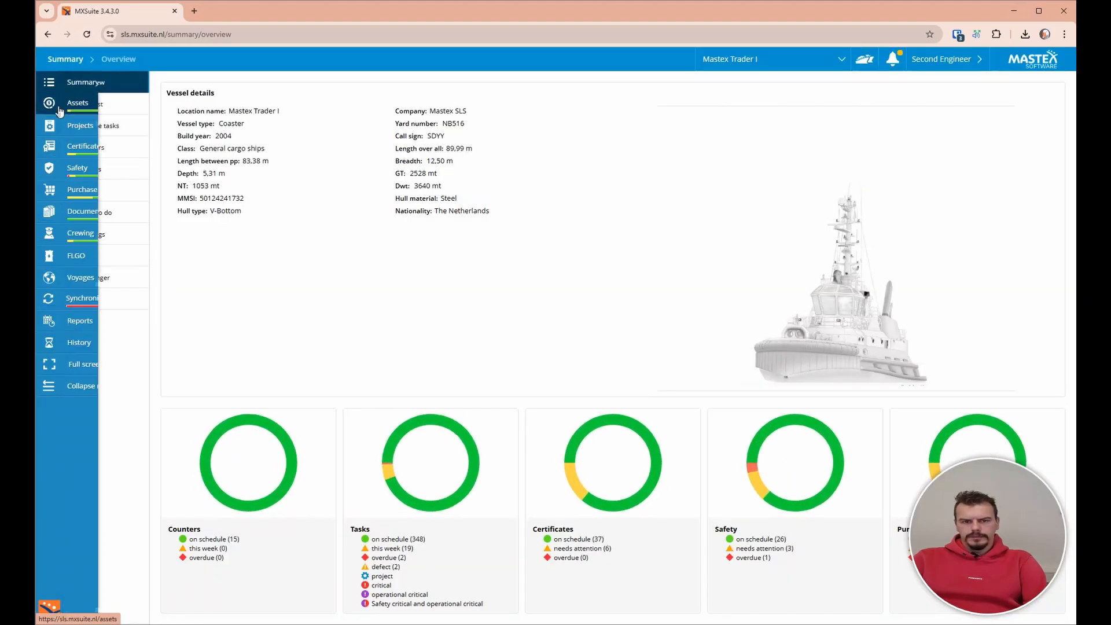
{"action": "left_click", "coordinate": [50, 105]}
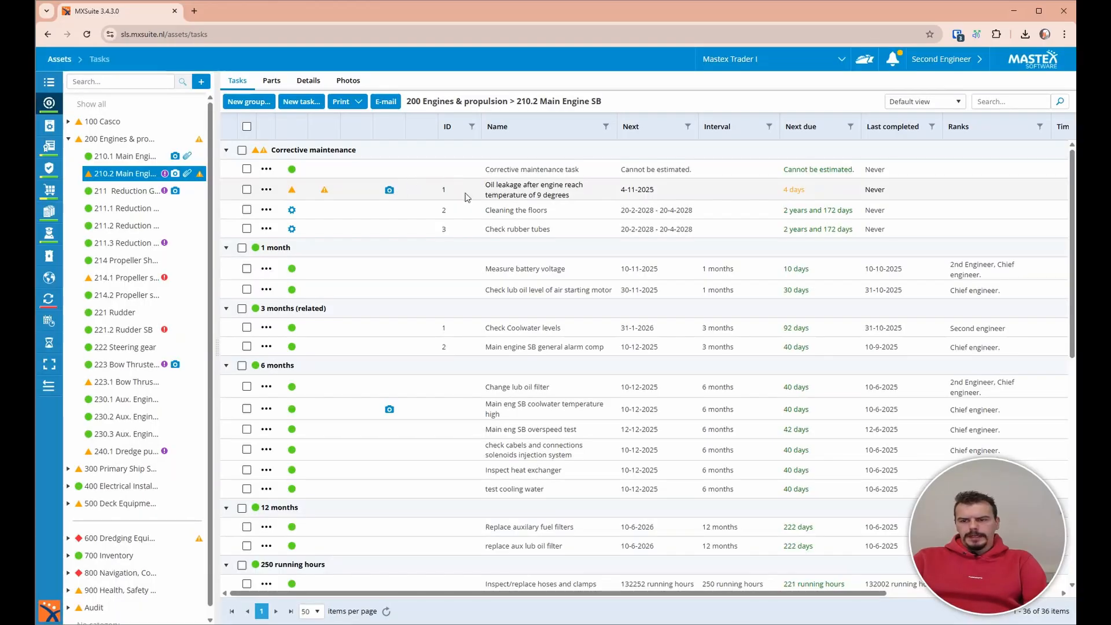
Complete the Check Coolwater levels task with the remark "The tank level is around 75%".
{"action": "left_click", "coordinate": [545, 329]}
{"action": "right_click", "coordinate": [545, 329]}
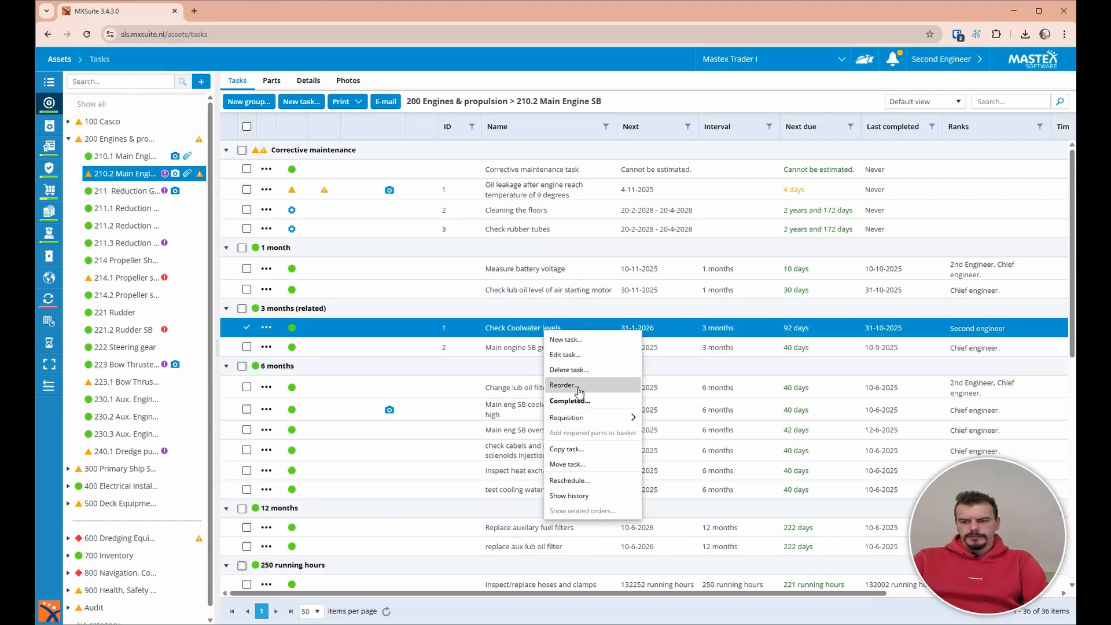
{"action": "left_click", "coordinate": [570, 401]}
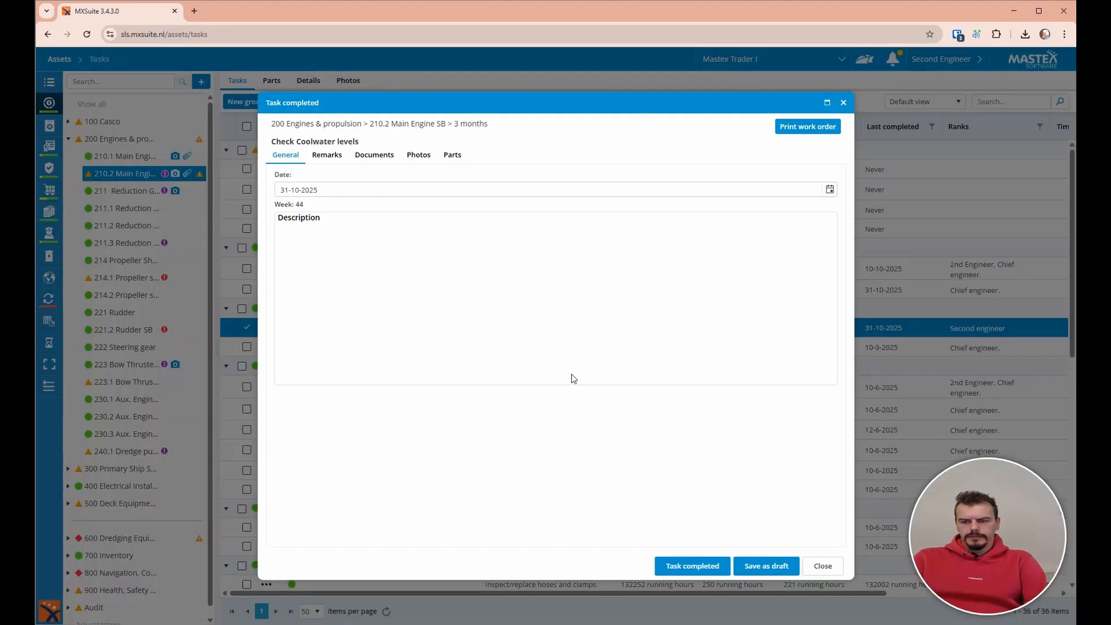
{"action": "left_click", "coordinate": [327, 155]}
{"action": "left_click", "coordinate": [334, 200]}
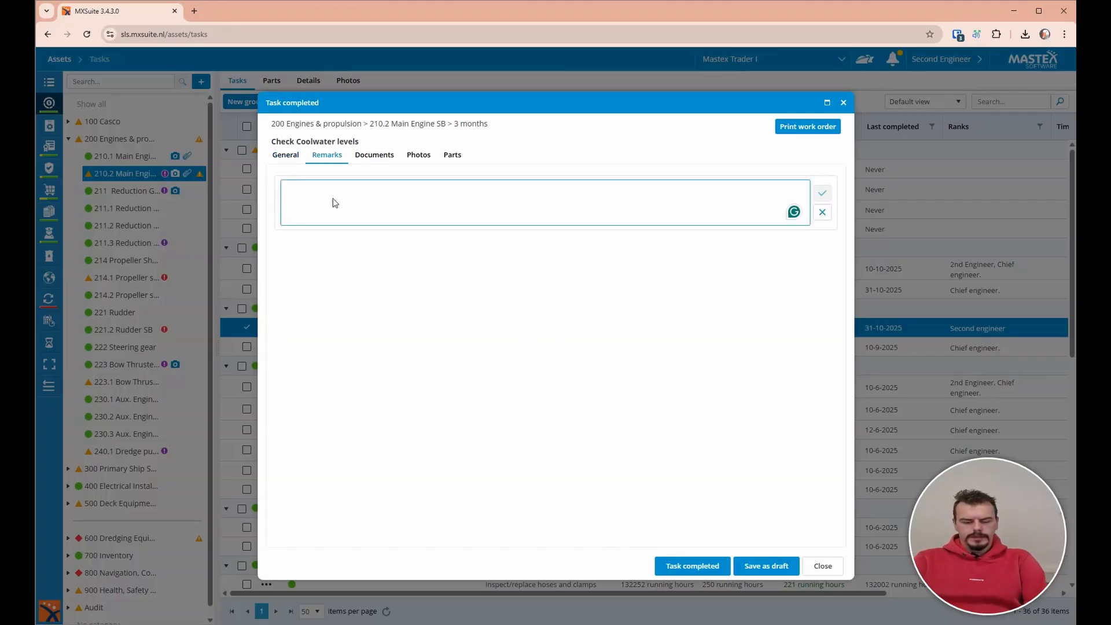
{"action": "type", "text": "The"}
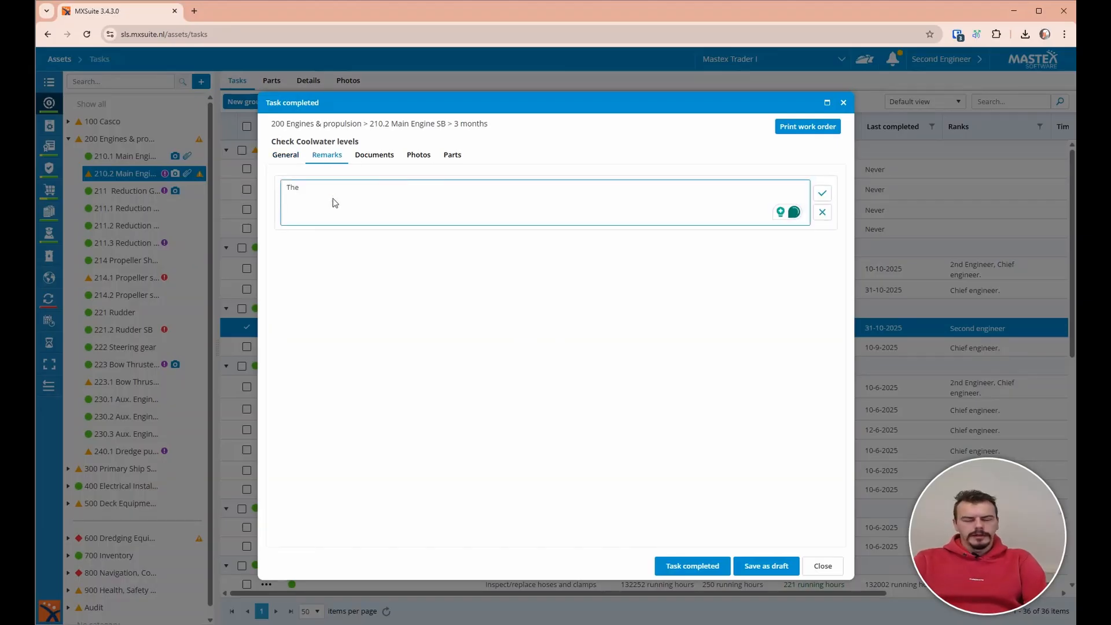
{"action": "type", "text": " tank level is aro"}
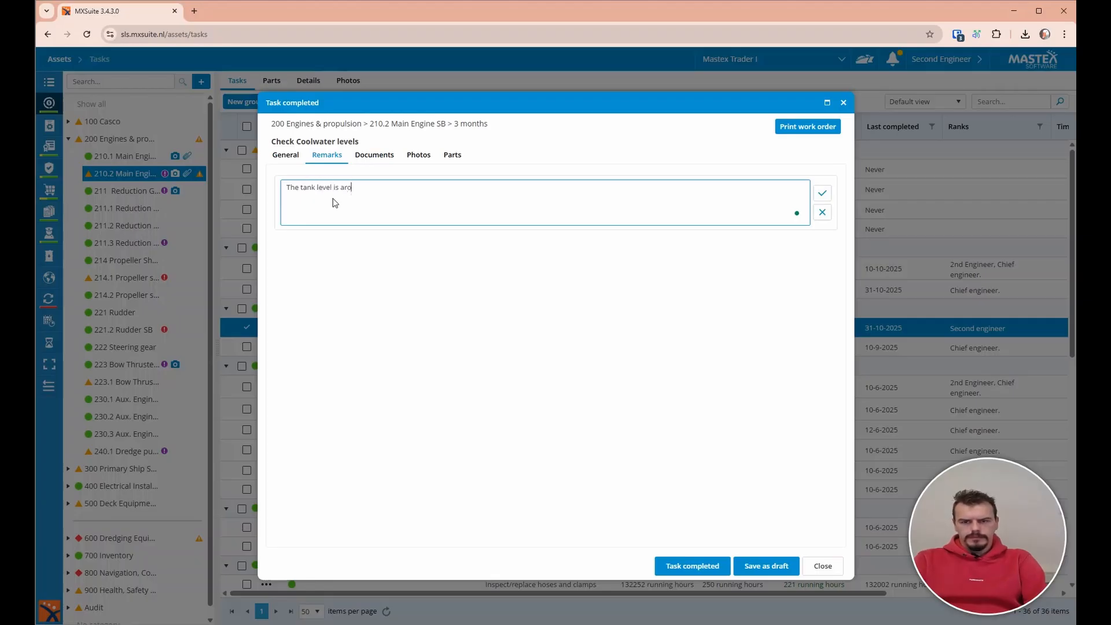
{"action": "type", "text": "und 75%"}
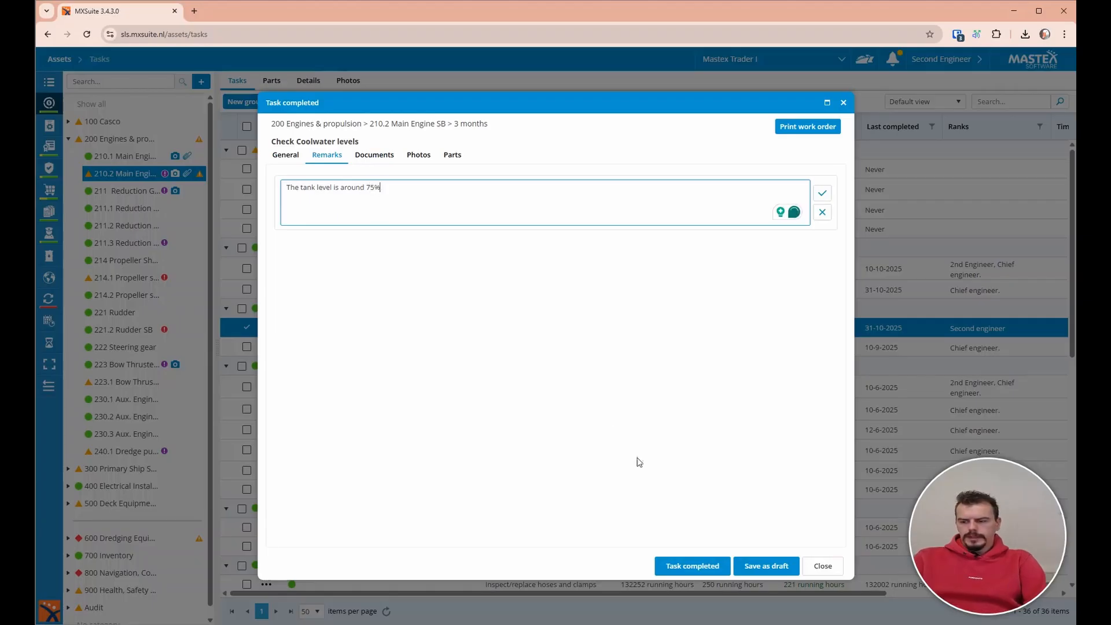
{"action": "left_click", "coordinate": [686, 564]}
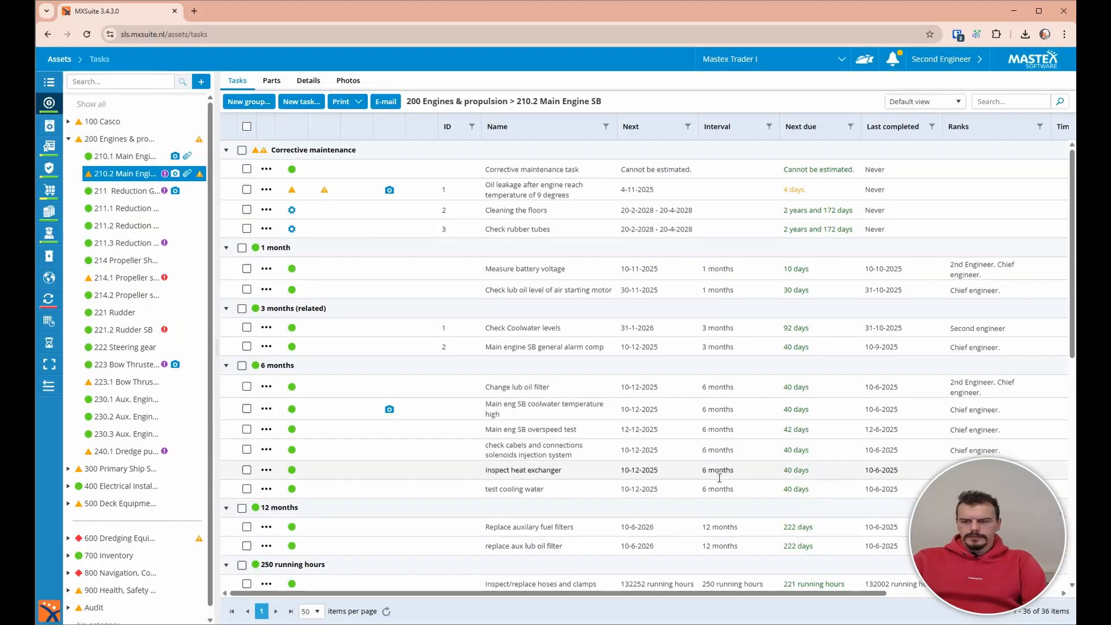
Log out of the Second Engineer account and log in with the username Chief Engineer.
{"action": "left_click", "coordinate": [932, 61]}
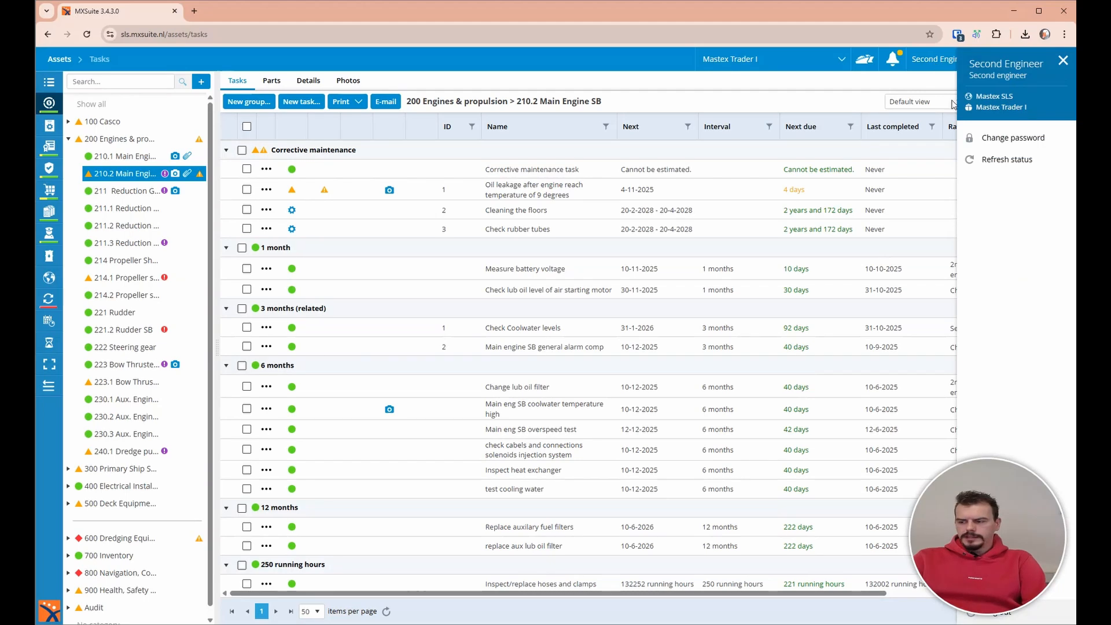
{"action": "left_click", "coordinate": [1029, 617]}
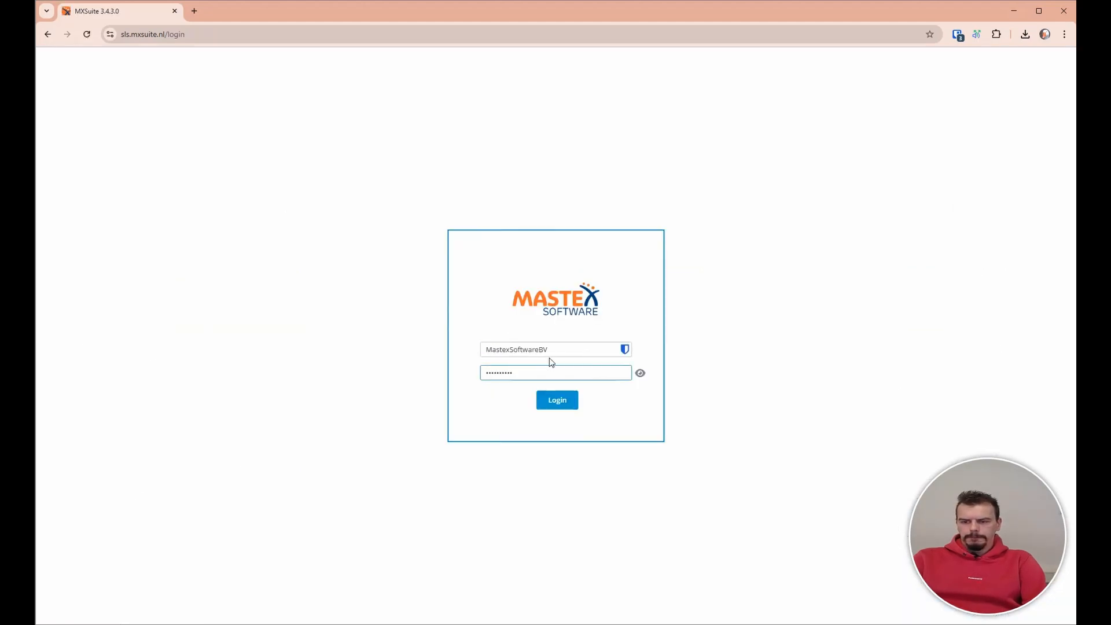
{"action": "left_click_drag", "start_coordinate": [547, 350], "coordinate": [483, 354]}
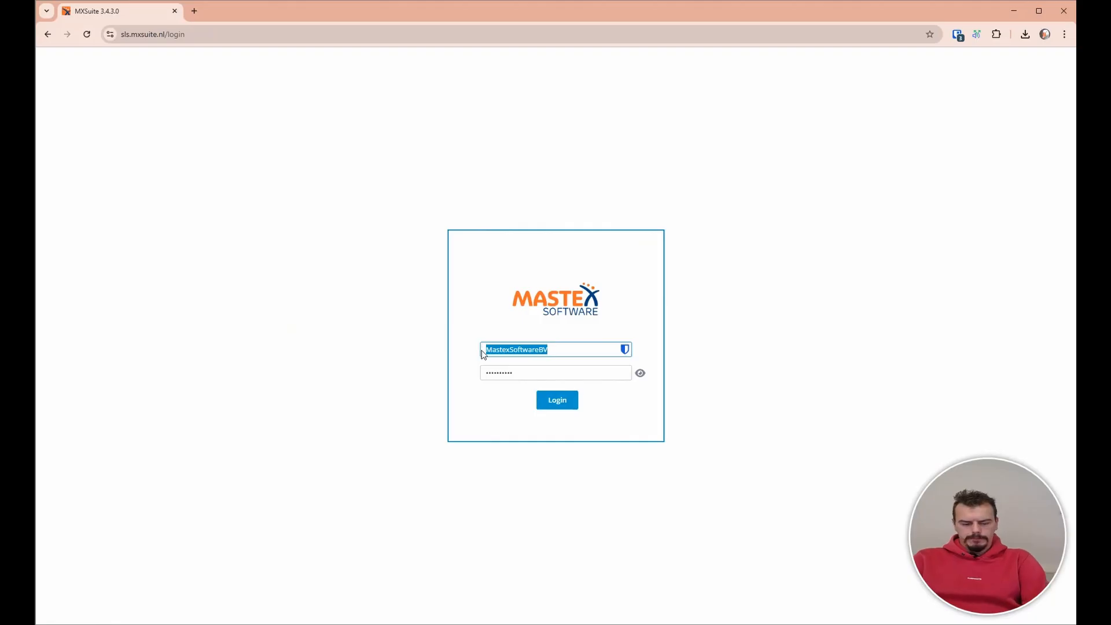
{"action": "type", "text": "Chief Engineer"}
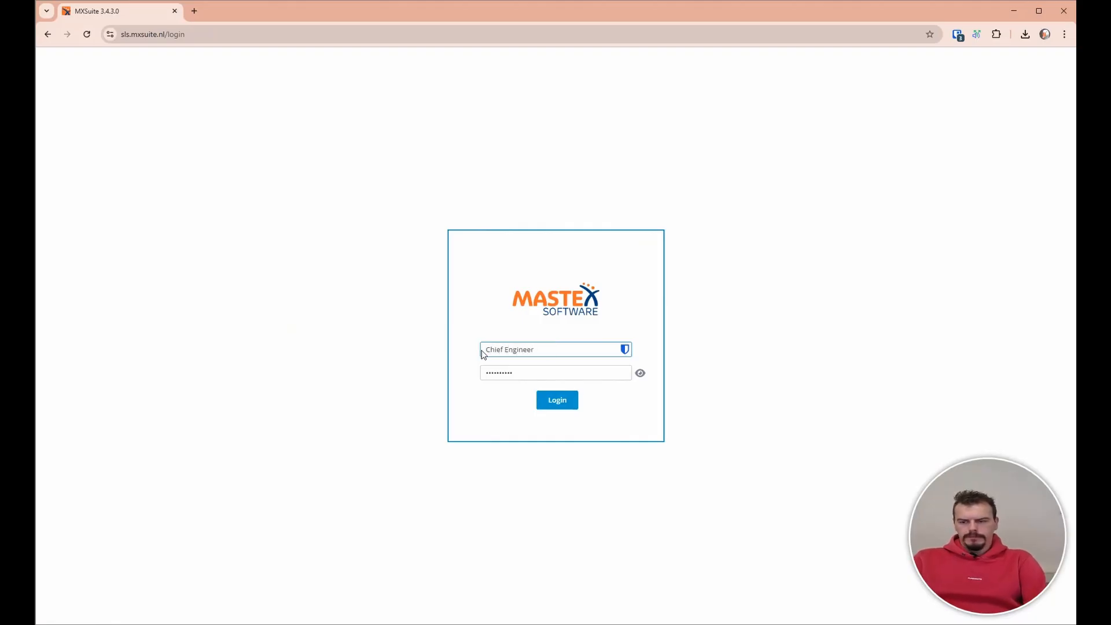
{"action": "left_click", "coordinate": [570, 401]}
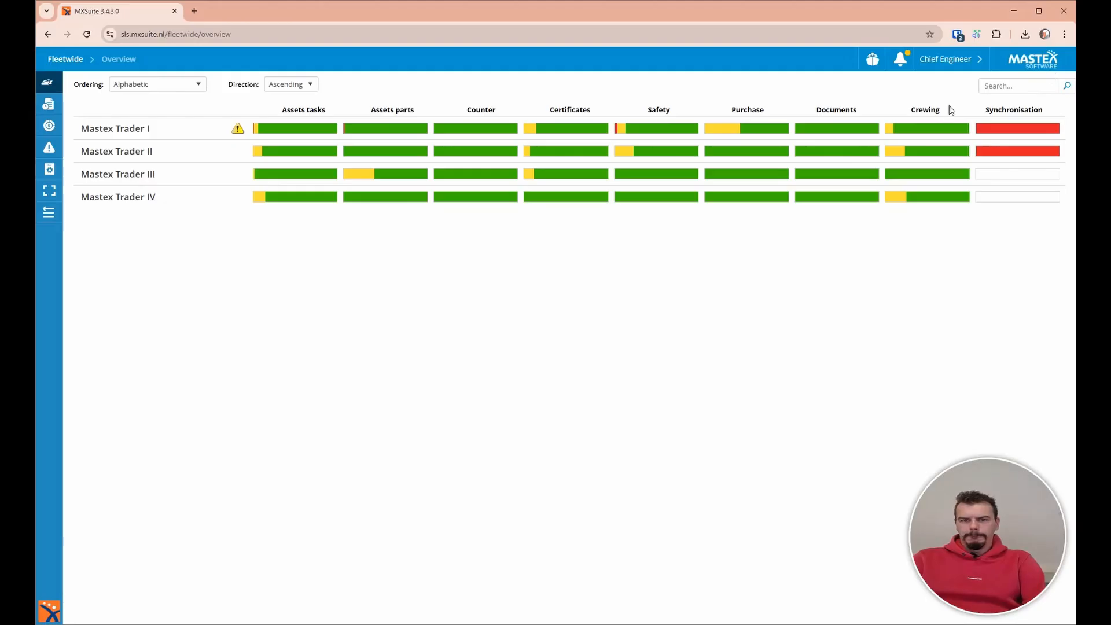
Open the Check Coolwater levels sign-off from the tasks awaiting approval on the vessel Mastex Trader I.
{"action": "left_click", "coordinate": [120, 128]}
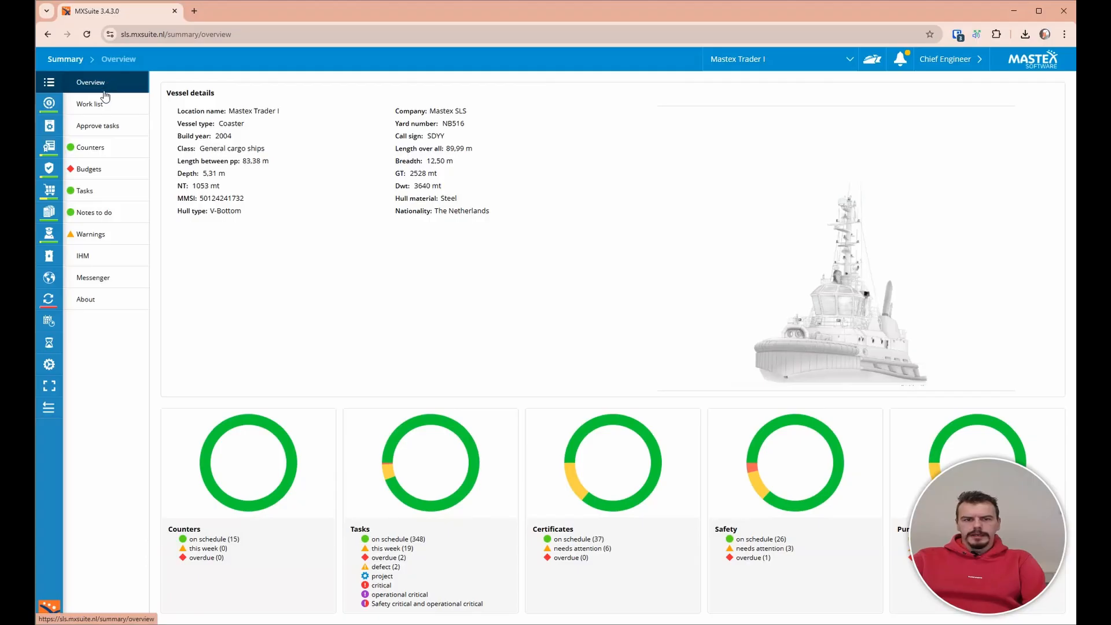
{"action": "left_click", "coordinate": [117, 132]}
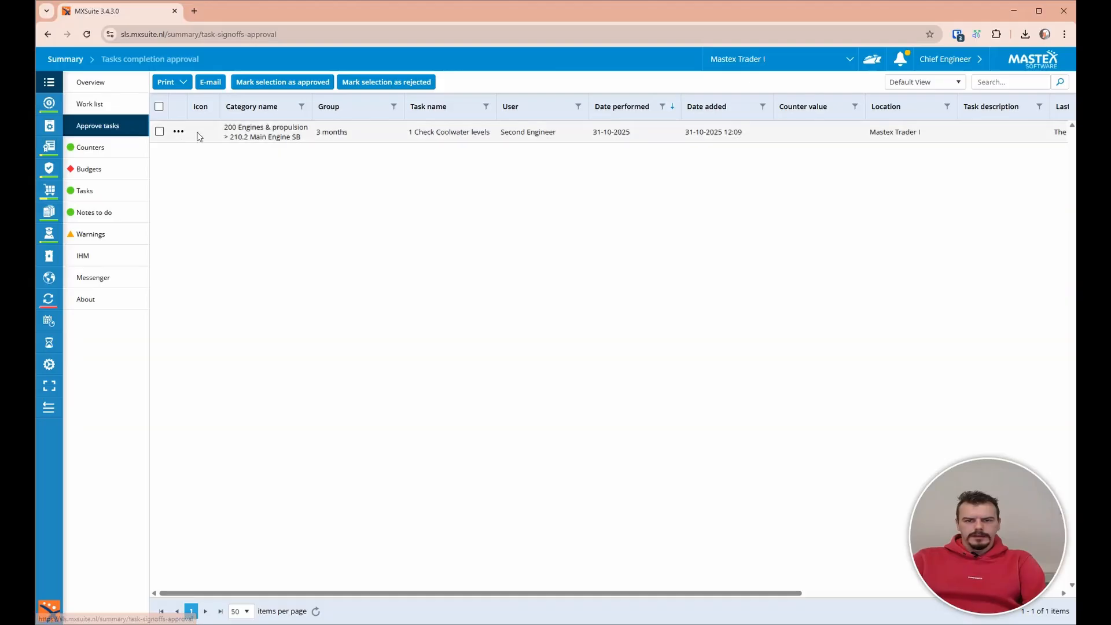
{"action": "double_click", "coordinate": [277, 135]}
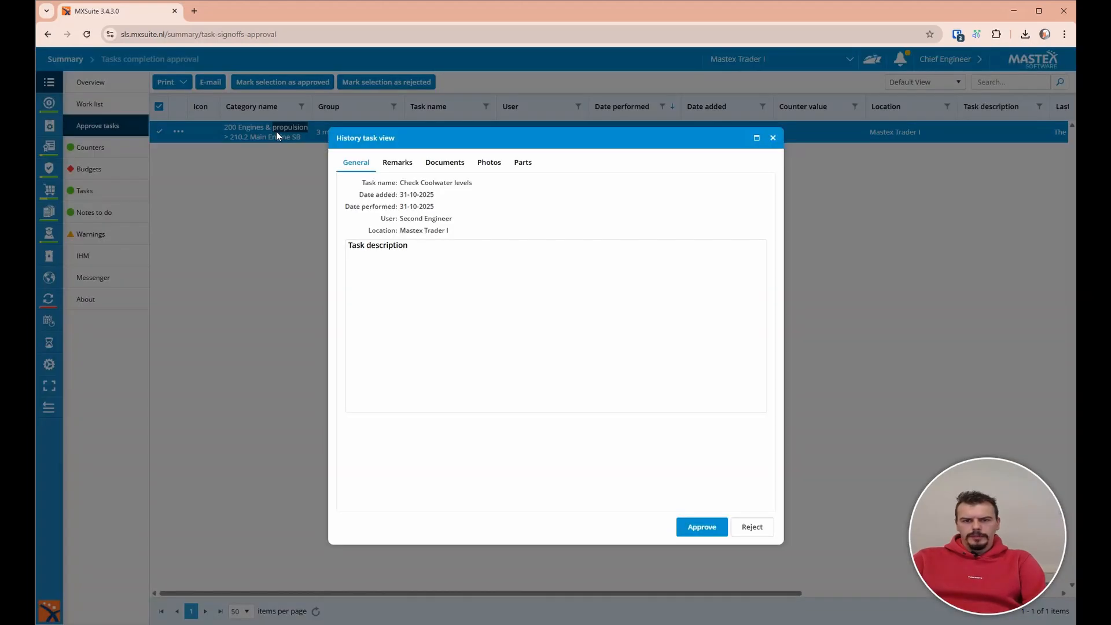
Add the remark "Next time fill the tank by 80 %" to the Check Coolwater levels sign-off.
{"action": "left_click", "coordinate": [399, 164]}
{"action": "left_click", "coordinate": [399, 222]}
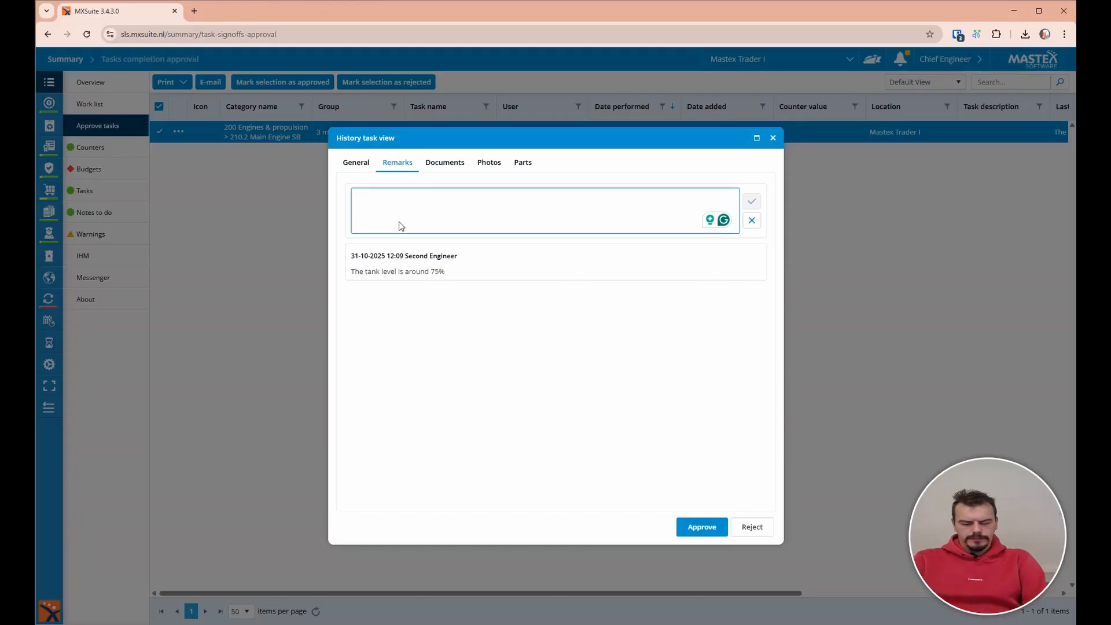
{"action": "type", "text": "Next time "}
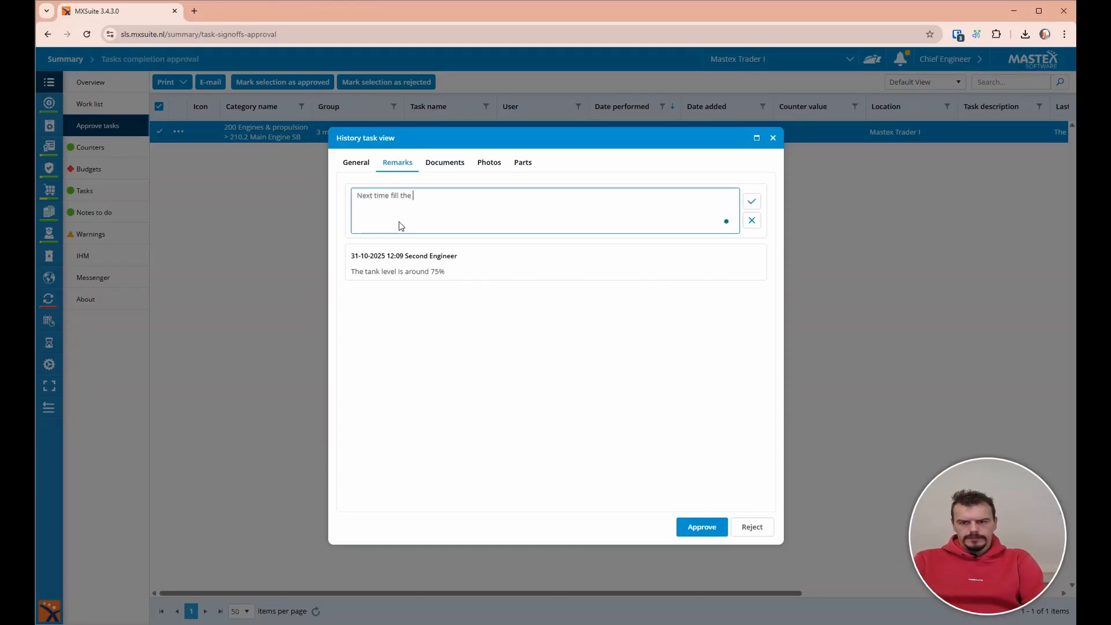
{"action": "type", "text": "fill the tank by 80 %"}
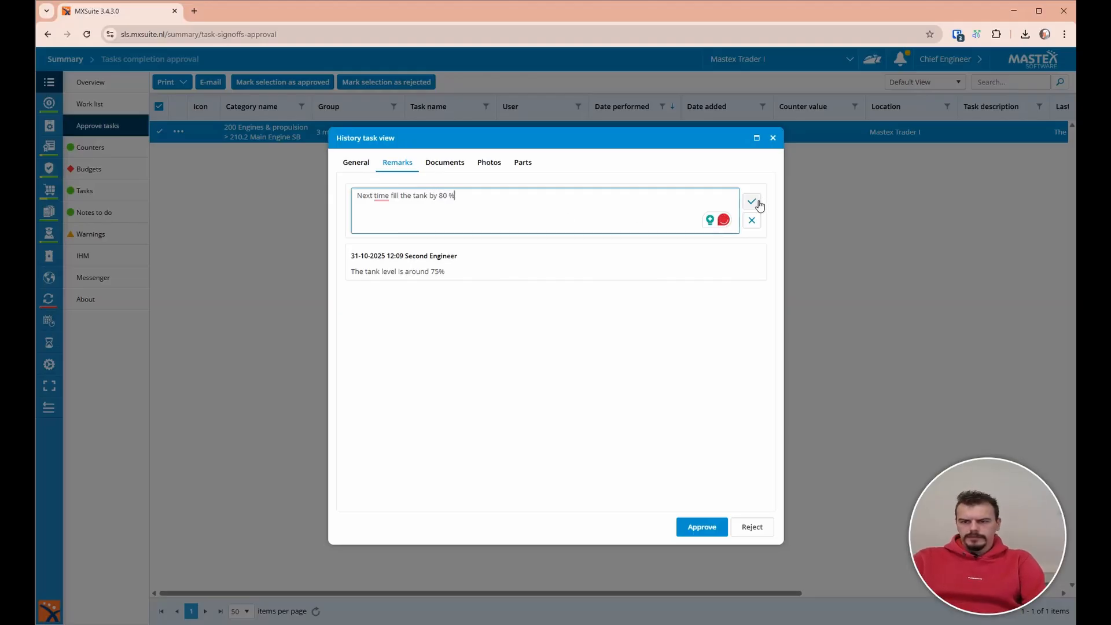
{"action": "left_click", "coordinate": [758, 202]}
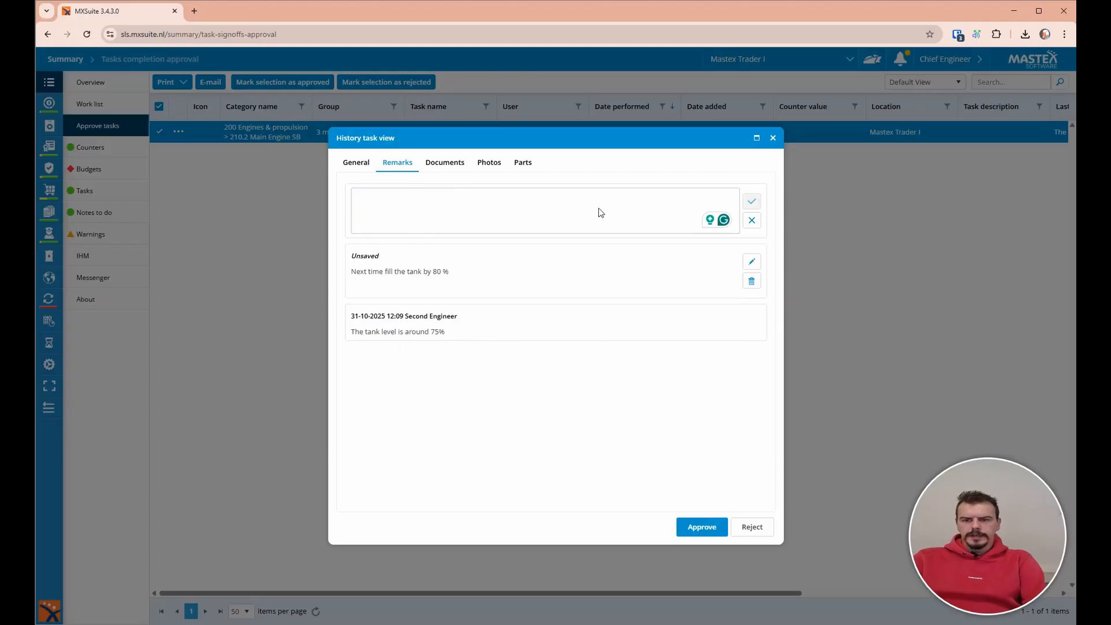
Check the documents and photos of the Check Coolwater levels sign-off and approve it.
{"action": "left_click", "coordinate": [444, 166]}
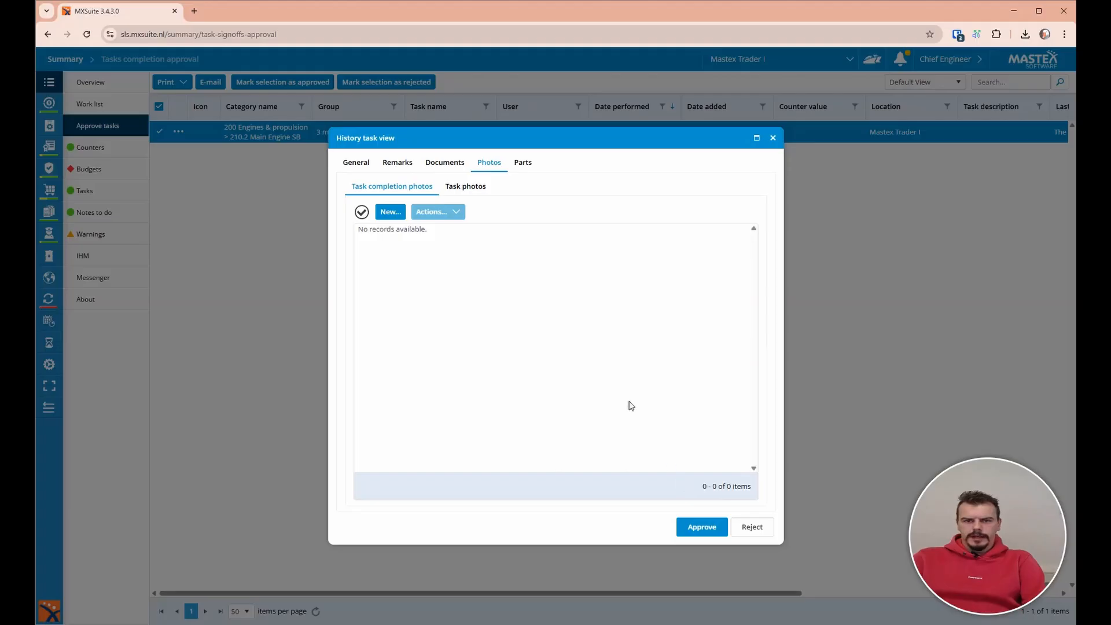
{"action": "left_click", "coordinate": [707, 527]}
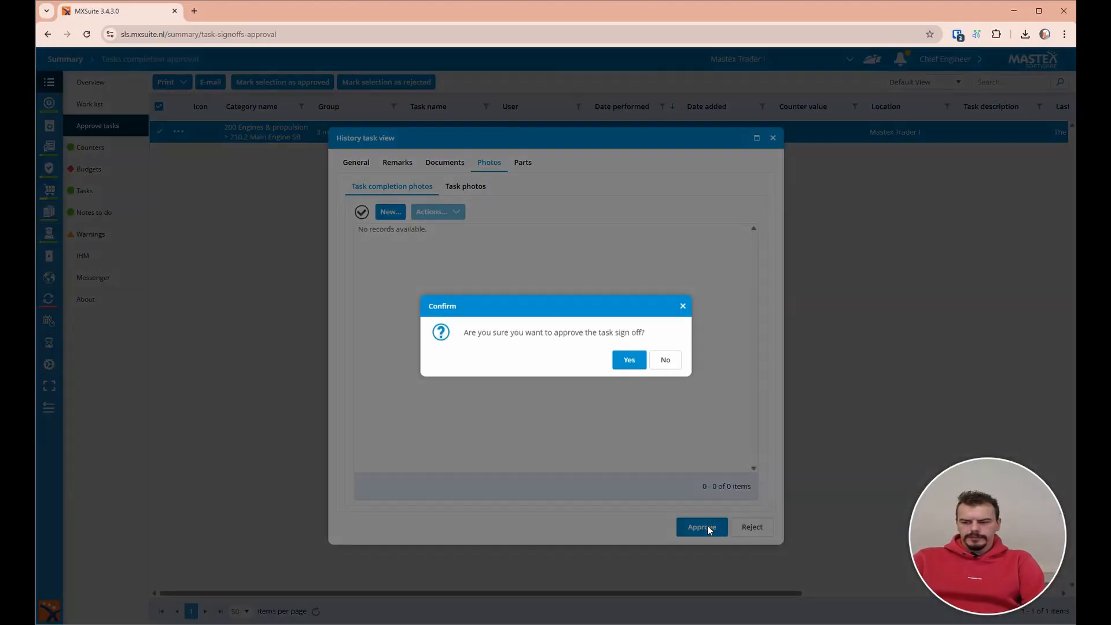
{"action": "left_click", "coordinate": [627, 361]}
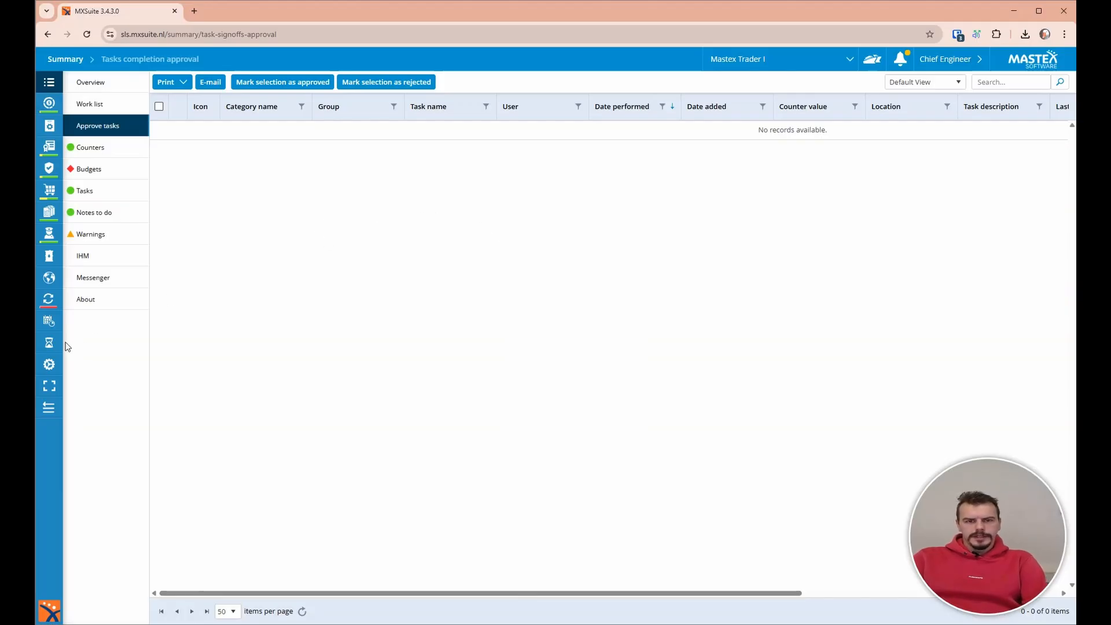
{"action": "mouse_move", "coordinate": [60, 345]}
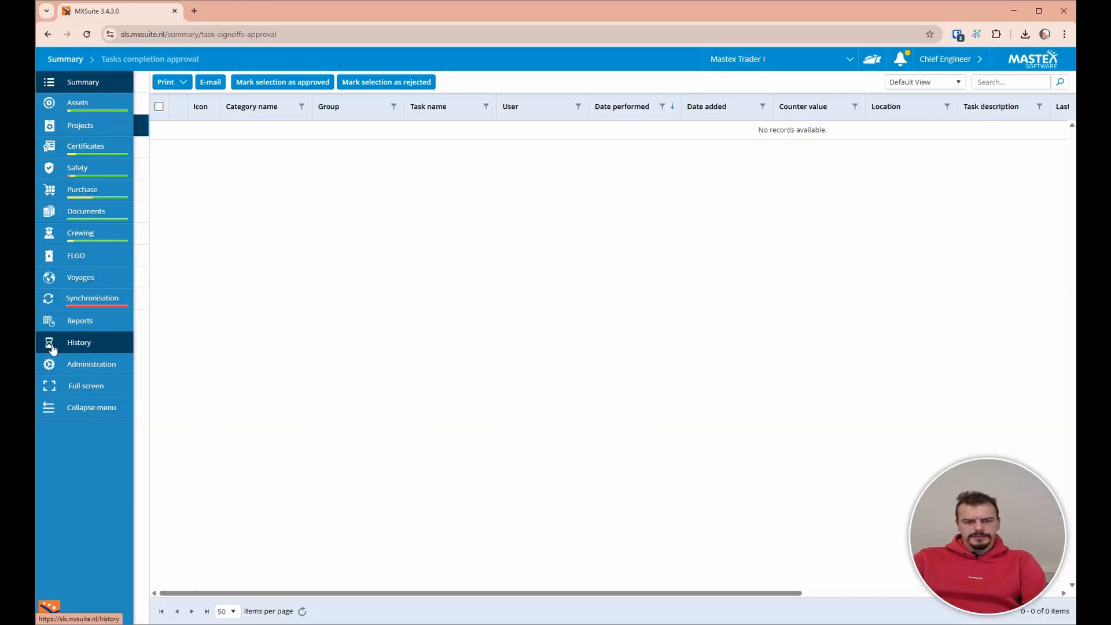
{"action": "left_click", "coordinate": [52, 346]}
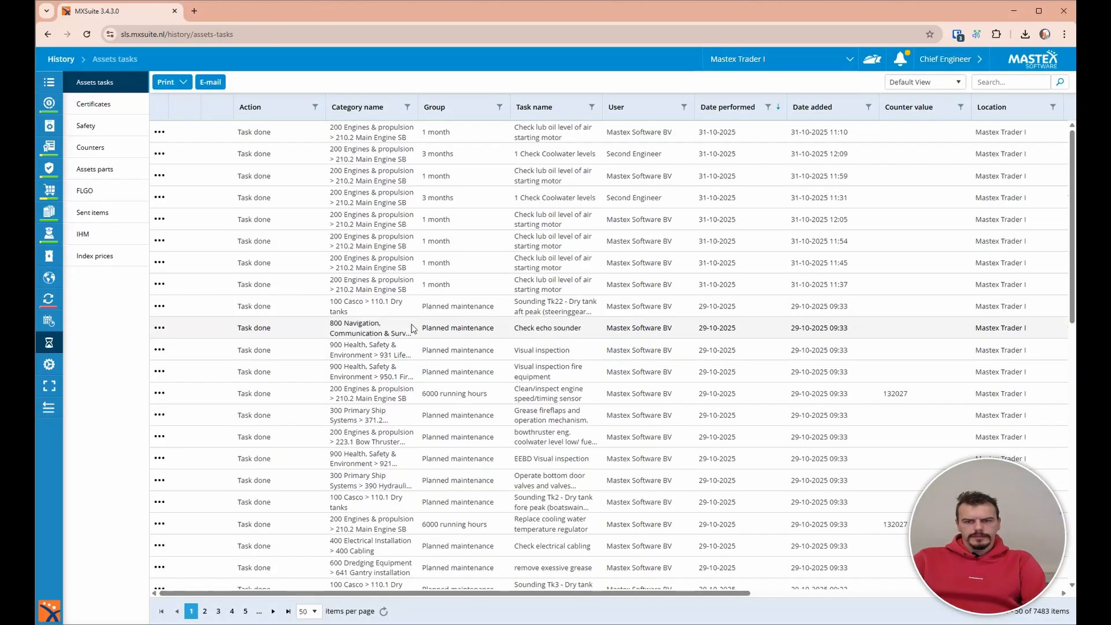
{"action": "left_click", "coordinate": [477, 154]}
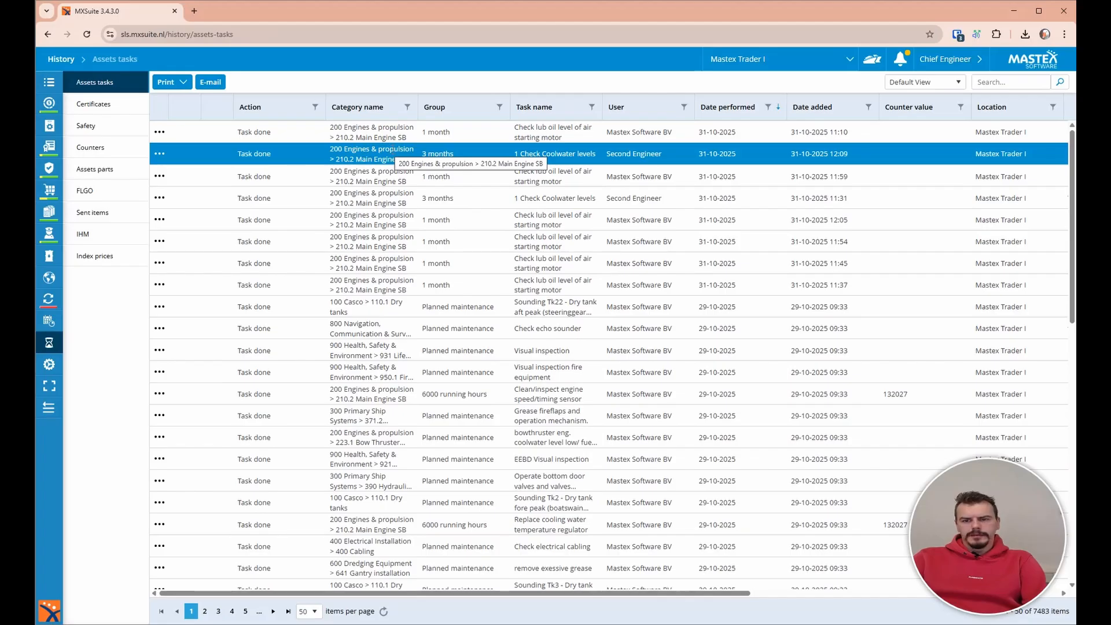
{"action": "double_click", "coordinate": [391, 151]}
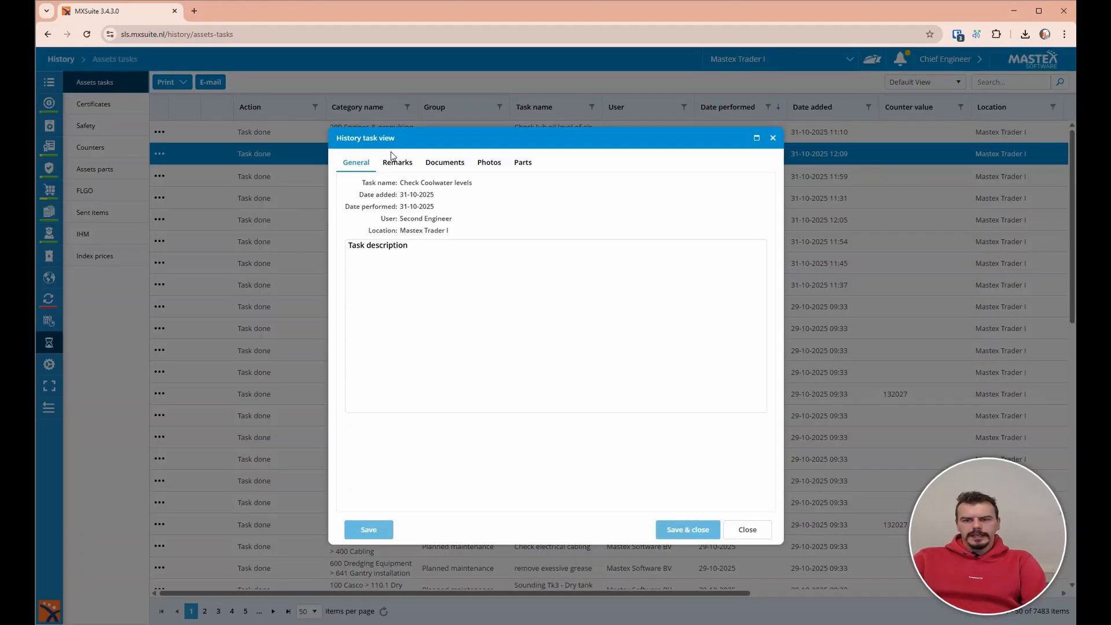
{"action": "left_click", "coordinate": [397, 163]}
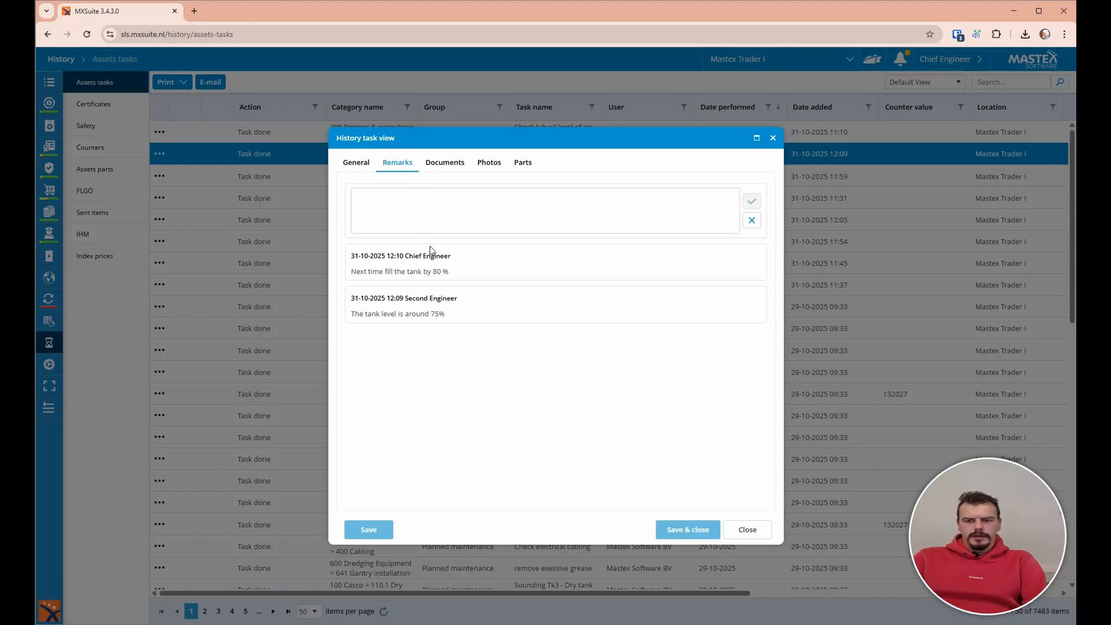
Add the remark "No better, do it for 90%" to the Check Coolwater levels history record, then save and close it.
{"action": "left_click", "coordinate": [422, 210]}
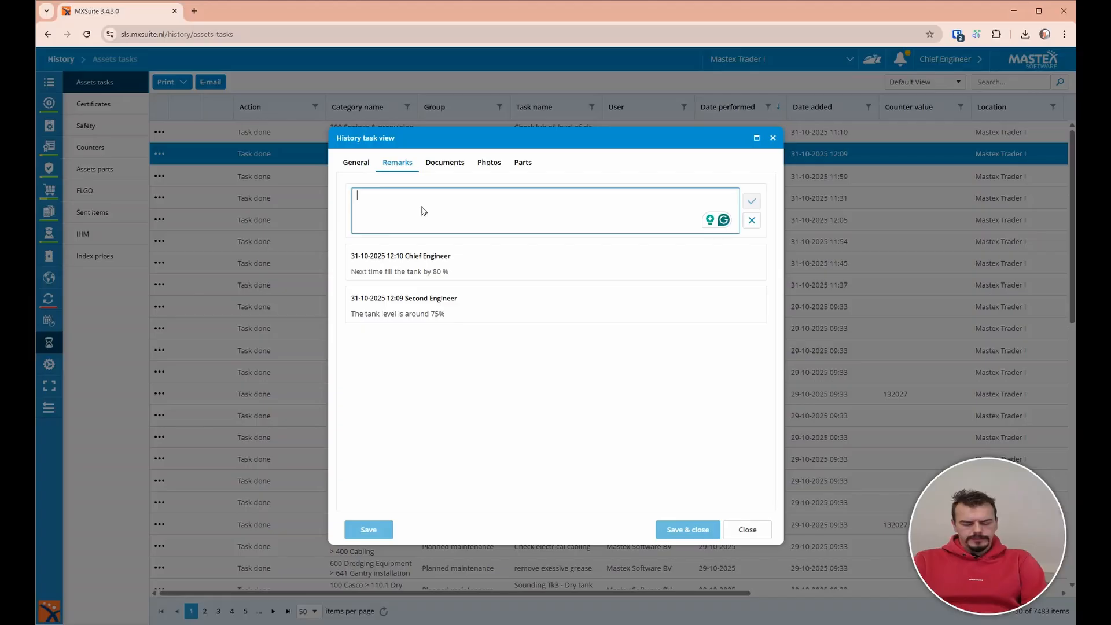
{"action": "type", "text": "No better,"}
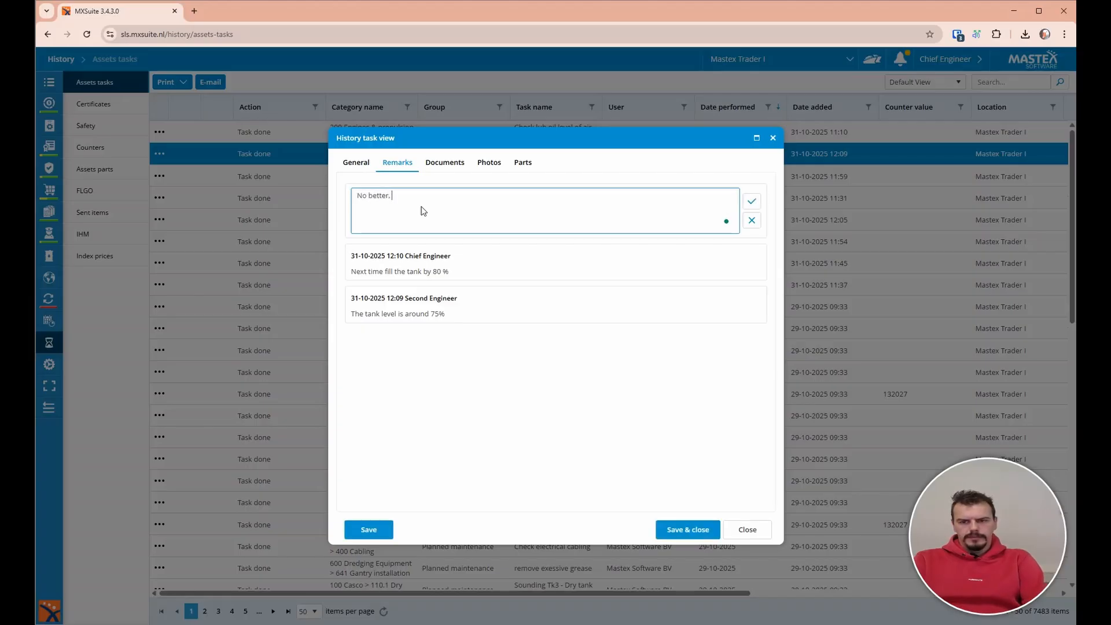
{"action": "type", "text": " do it"}
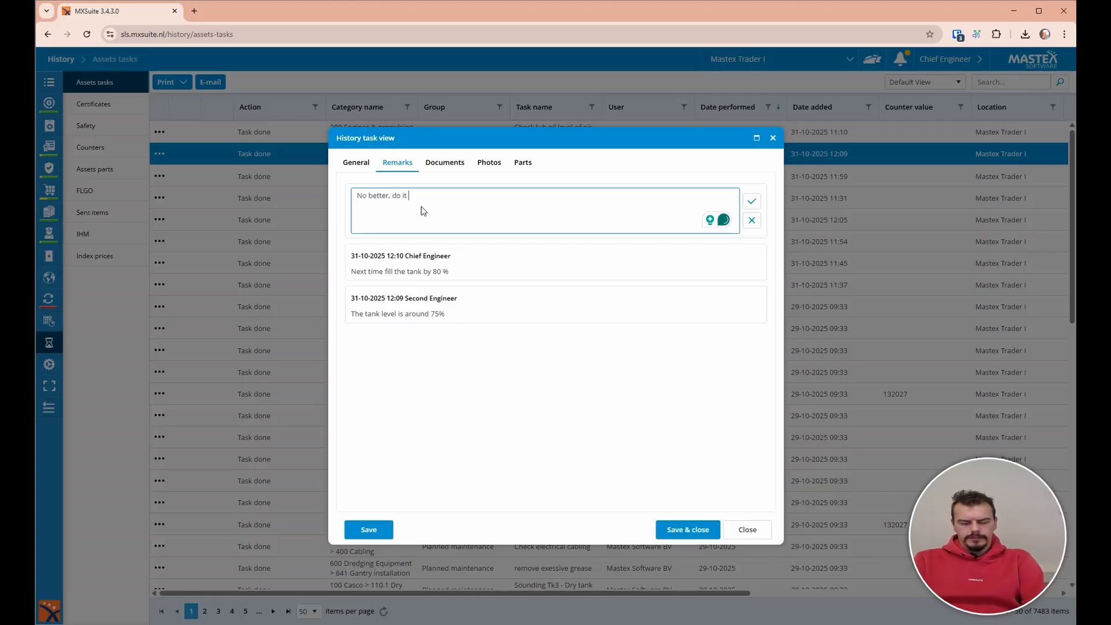
{"action": "type", "text": " for 90%"}
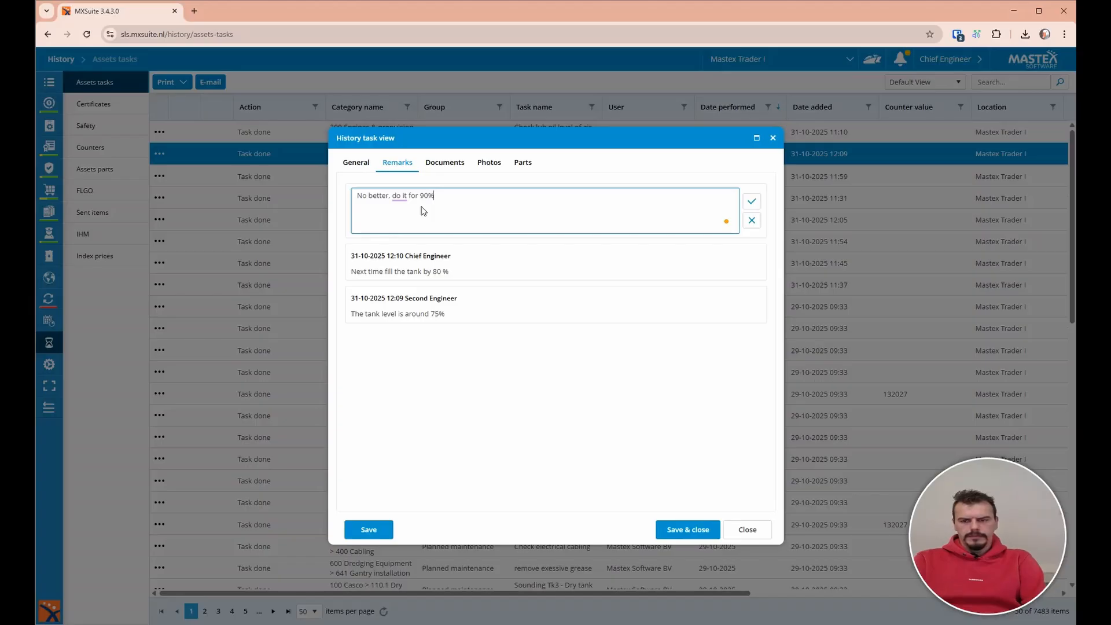
{"action": "left_click", "coordinate": [752, 201]}
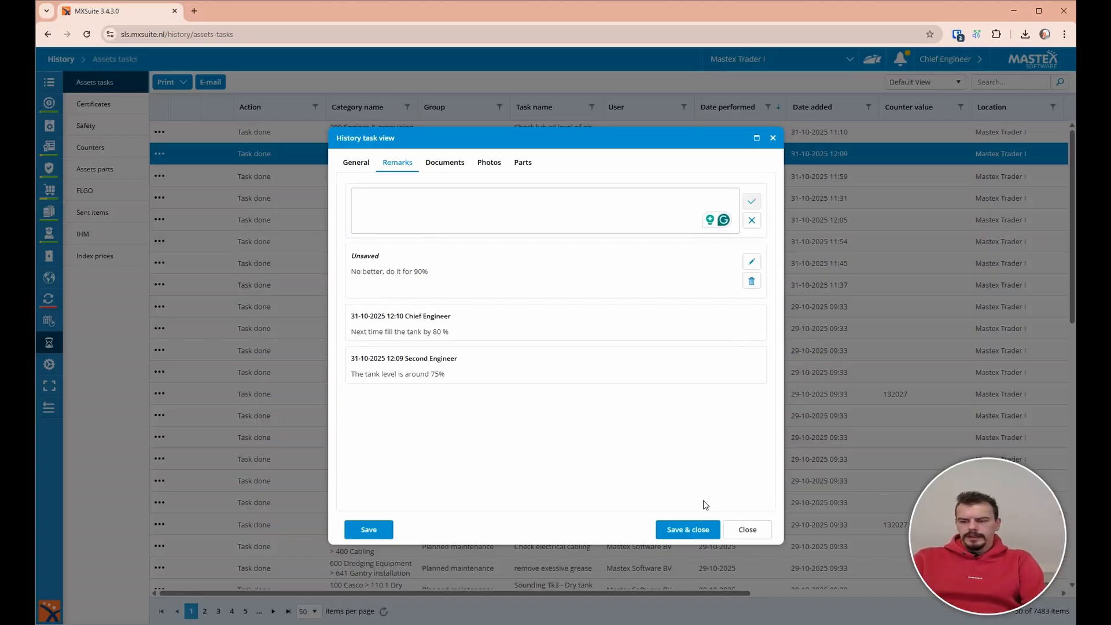
{"action": "left_click", "coordinate": [689, 531]}
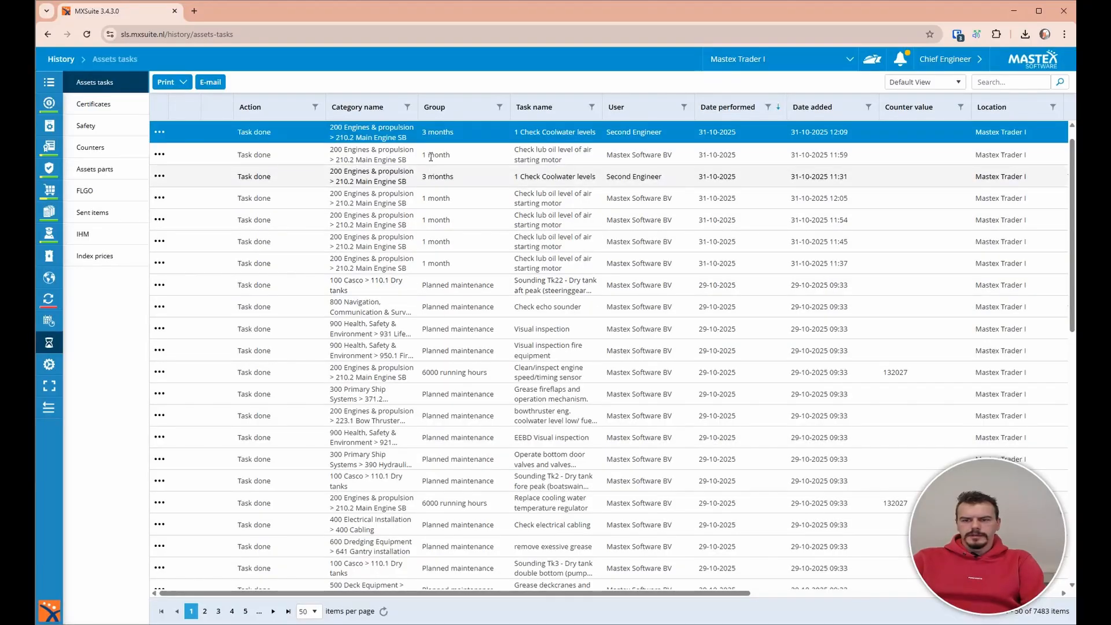
Reopen the Check Coolwater levels history record, review its remarks and close it.
{"action": "double_click", "coordinate": [420, 127]}
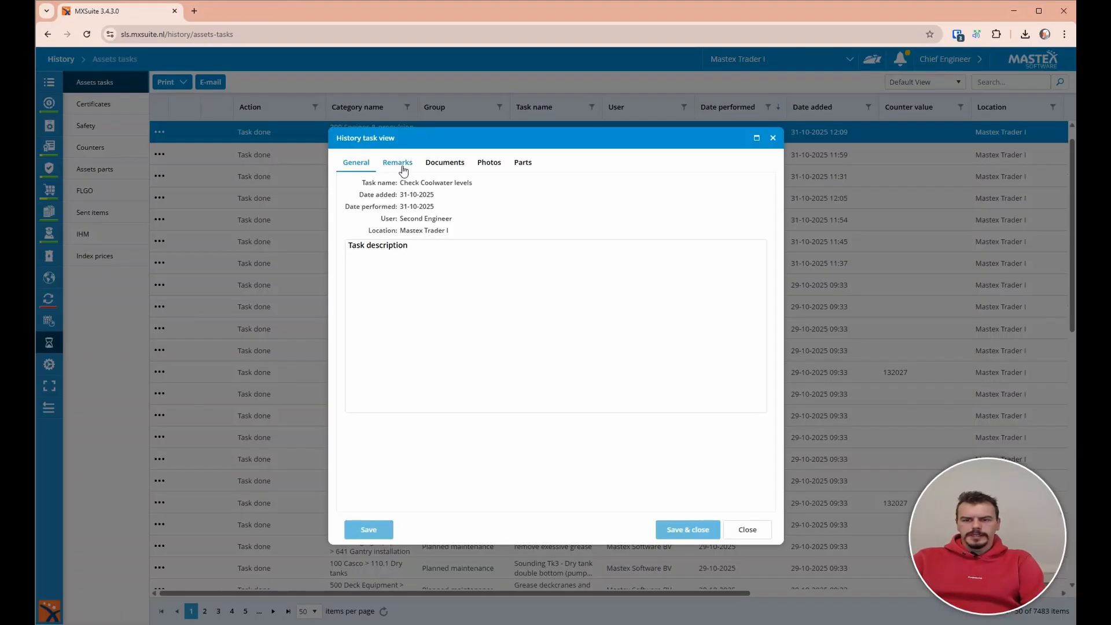
{"action": "left_click", "coordinate": [403, 169]}
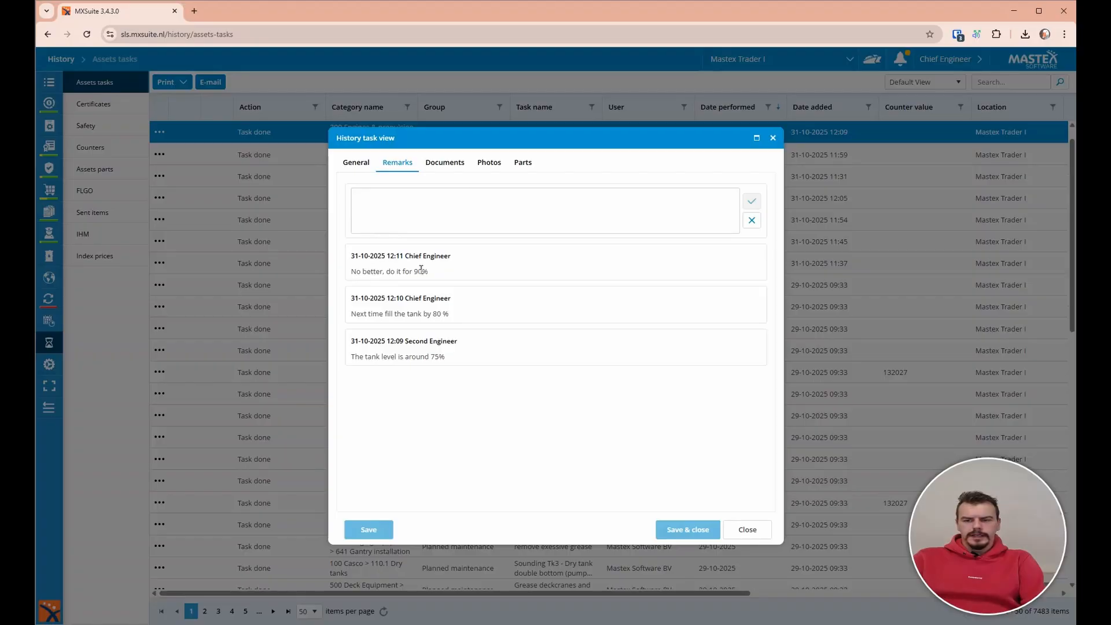
{"action": "left_click", "coordinate": [747, 530]}
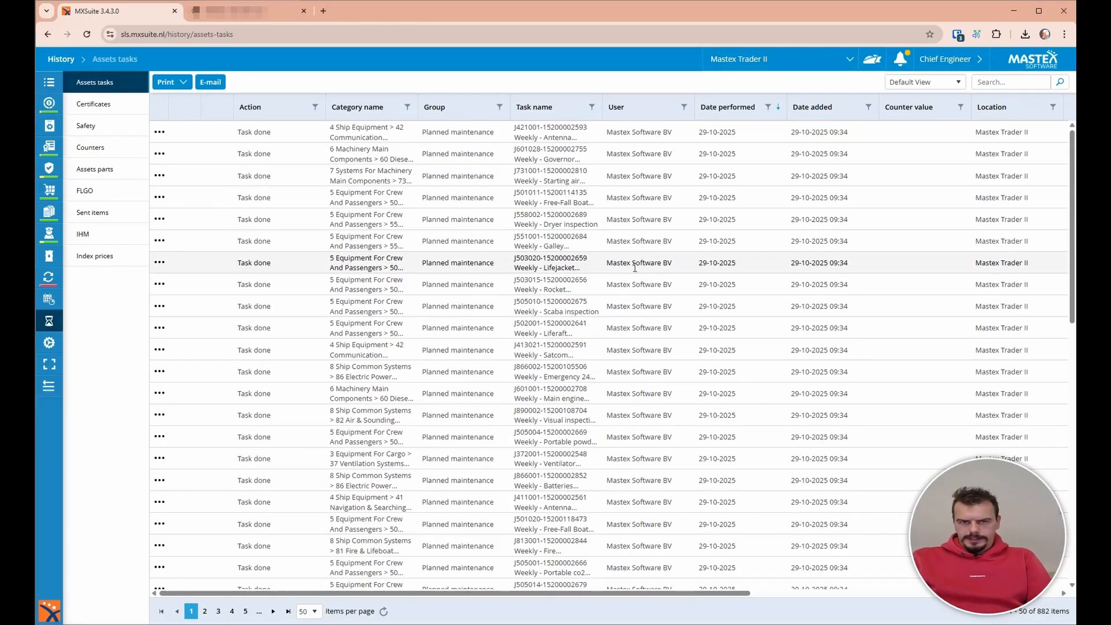
Open the crewing settings in the administration of Mastex Trader II.
{"action": "mouse_move", "coordinate": [58, 353]}
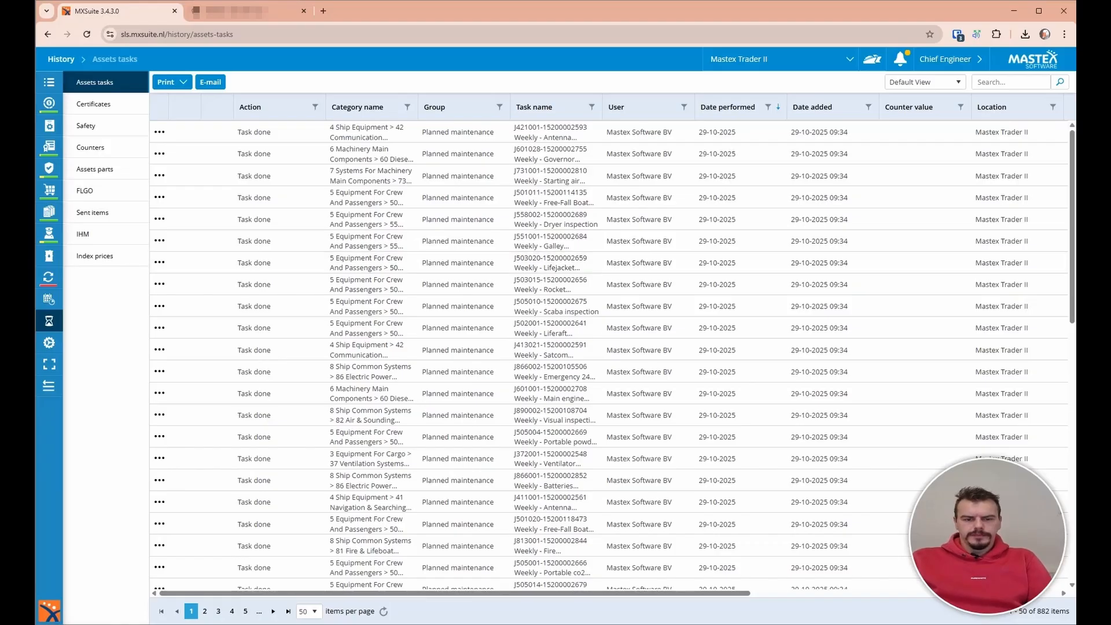
{"action": "left_click", "coordinate": [57, 351]}
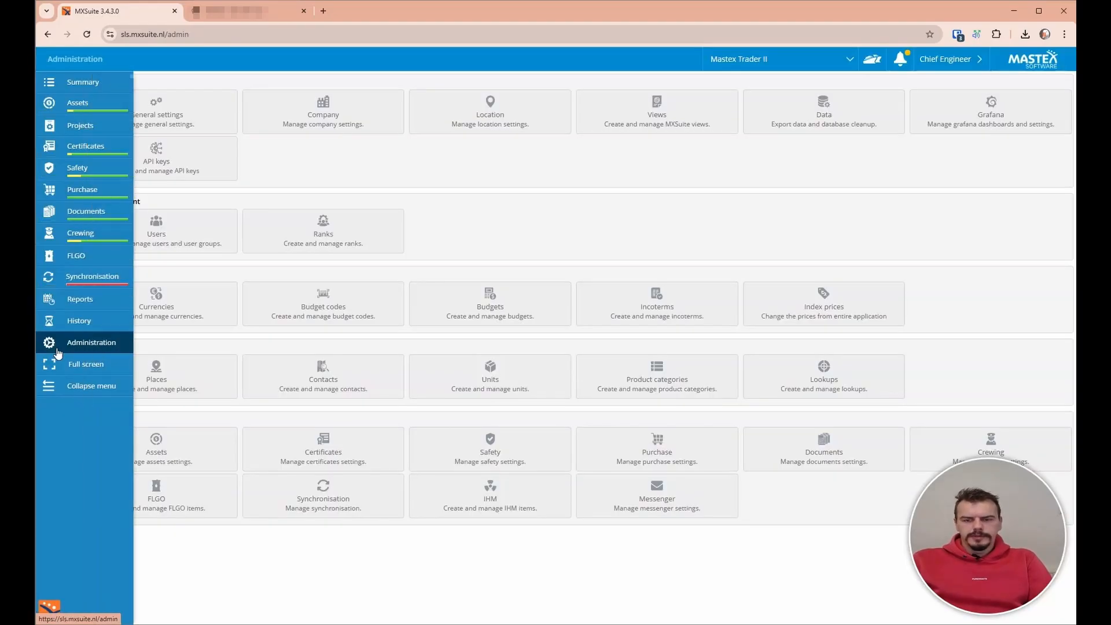
{"action": "left_click", "coordinate": [955, 445]}
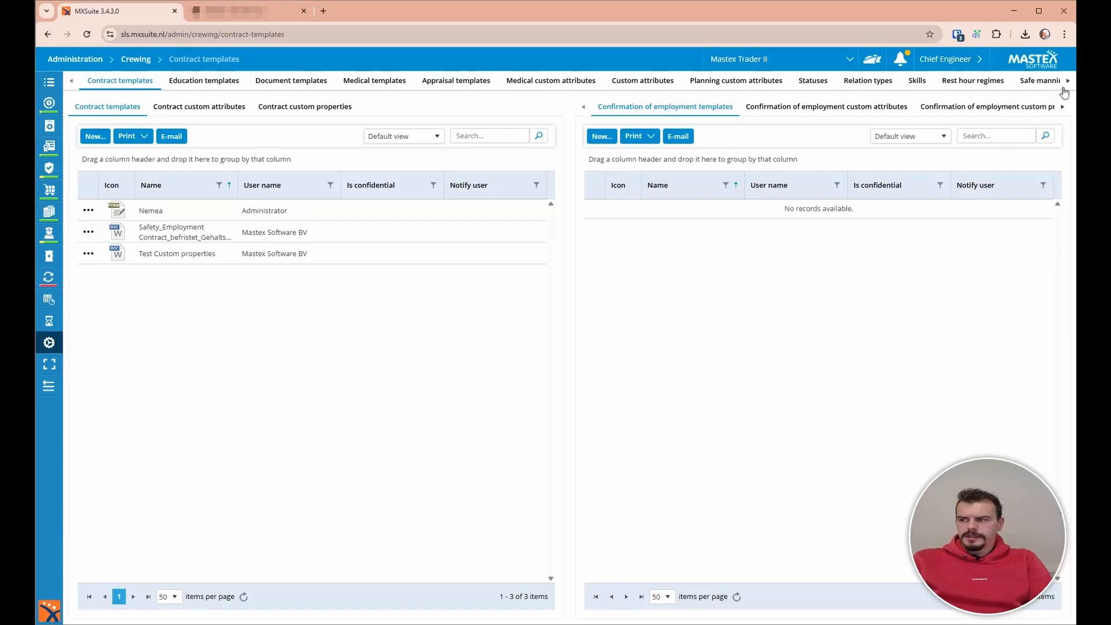
{"action": "triple_click", "coordinate": [1067, 83]}
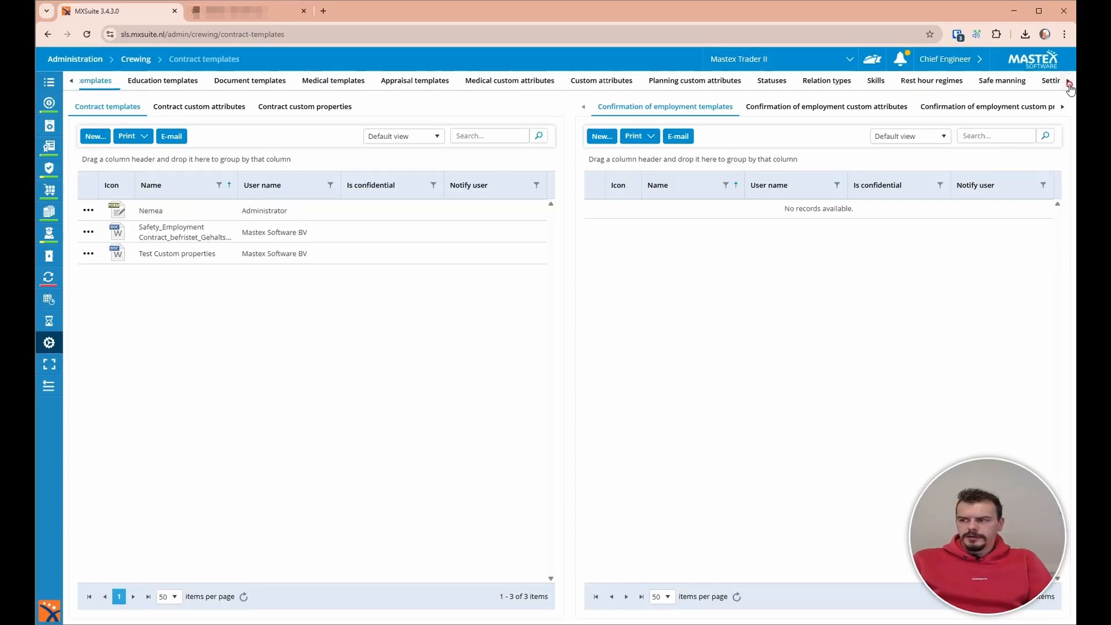
{"action": "left_click", "coordinate": [948, 85]}
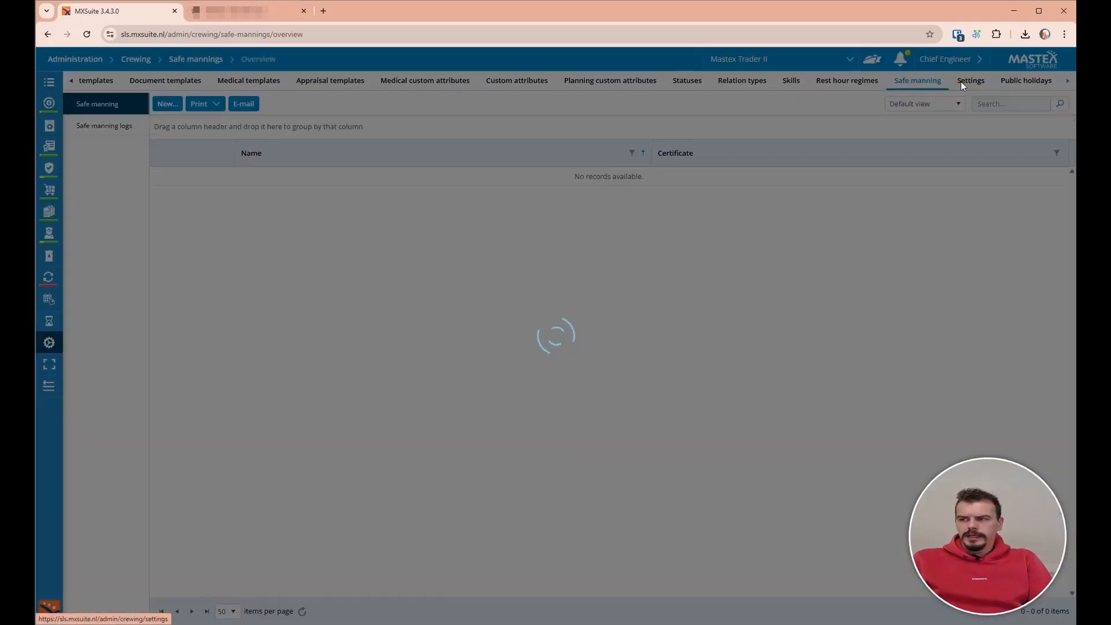
{"action": "left_click", "coordinate": [962, 84]}
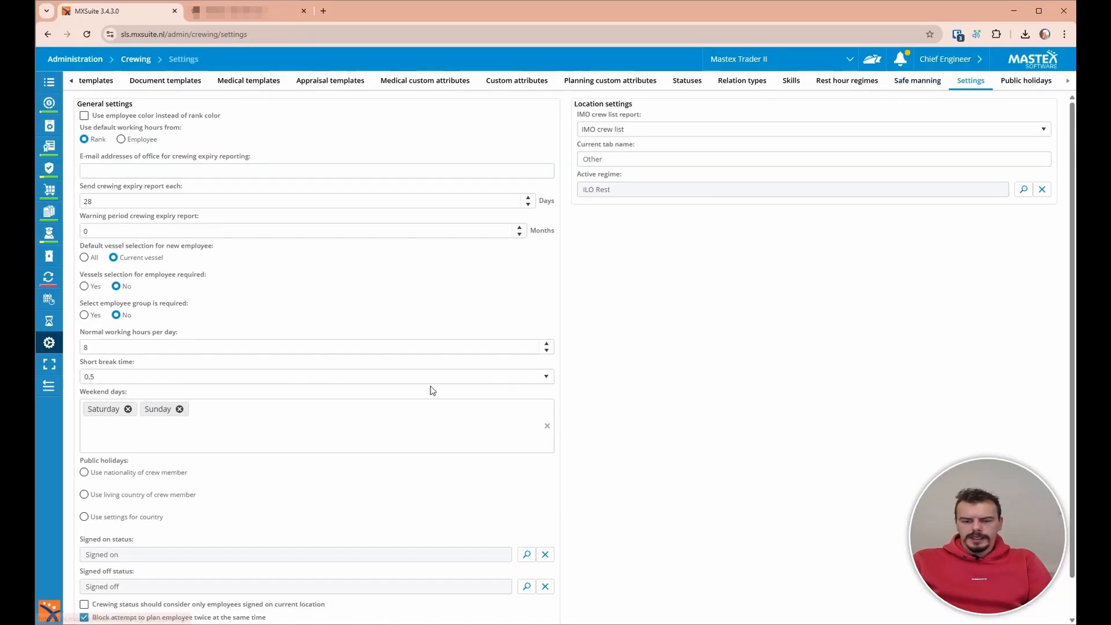
Save the crewing settings with the option "Block attempt to plan employee twice at the same time" enabled.
{"action": "scroll", "coordinate": [376, 416], "scroll_direction": "down", "scroll_amount": 3}
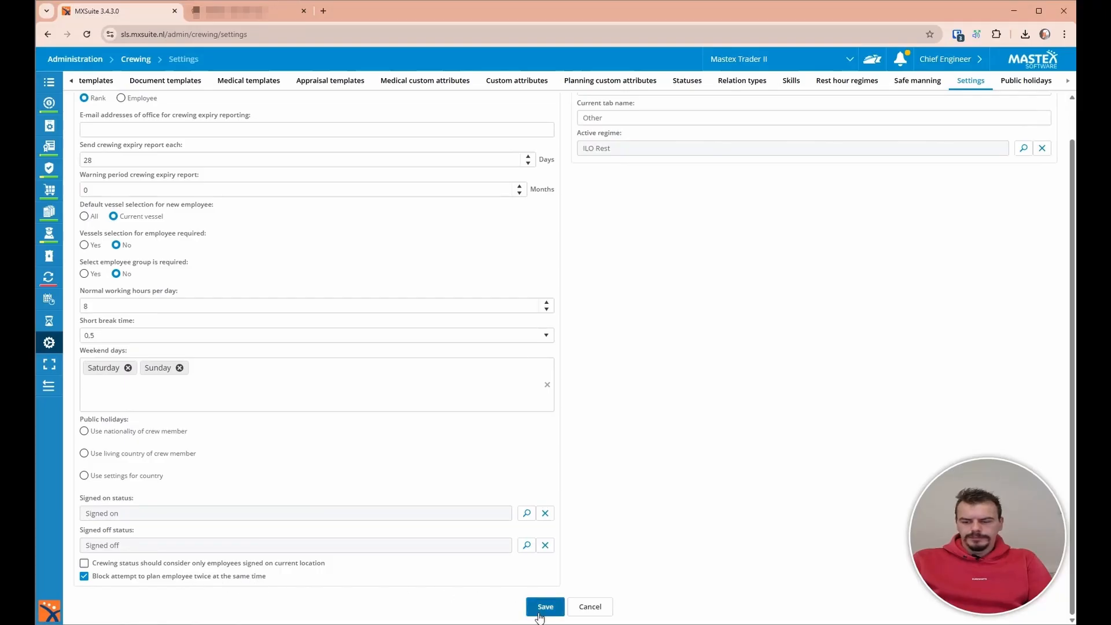
{"action": "left_click", "coordinate": [170, 577]}
{"action": "left_click", "coordinate": [535, 607]}
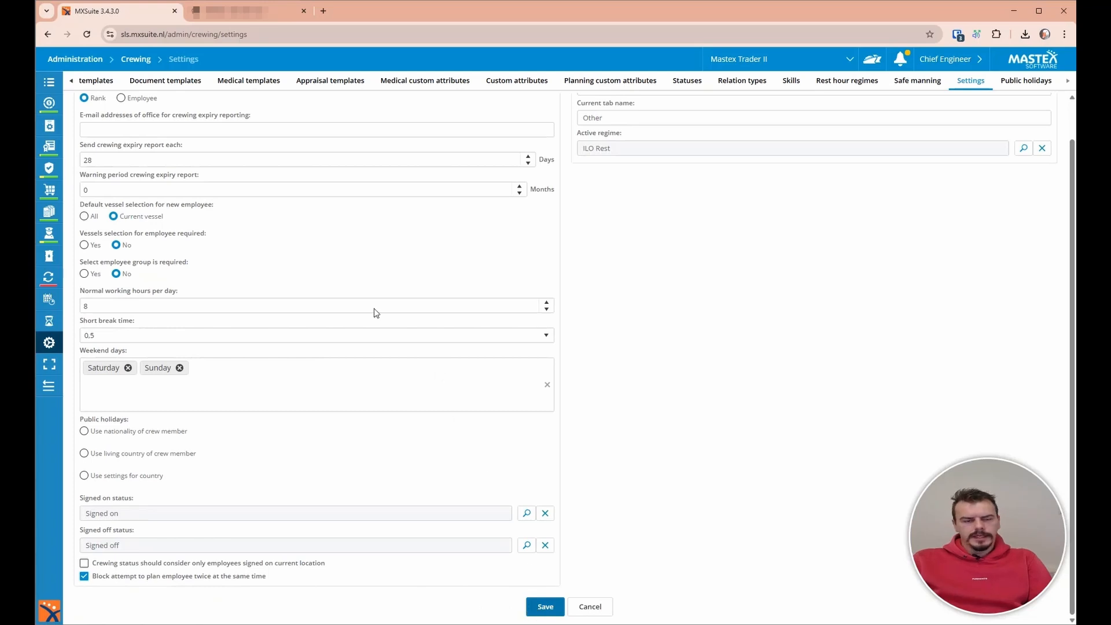
Open the crewing planning and start a new planning for the unplanned Chief engineer rank on Mastex Trader II.
{"action": "mouse_move", "coordinate": [52, 237]}
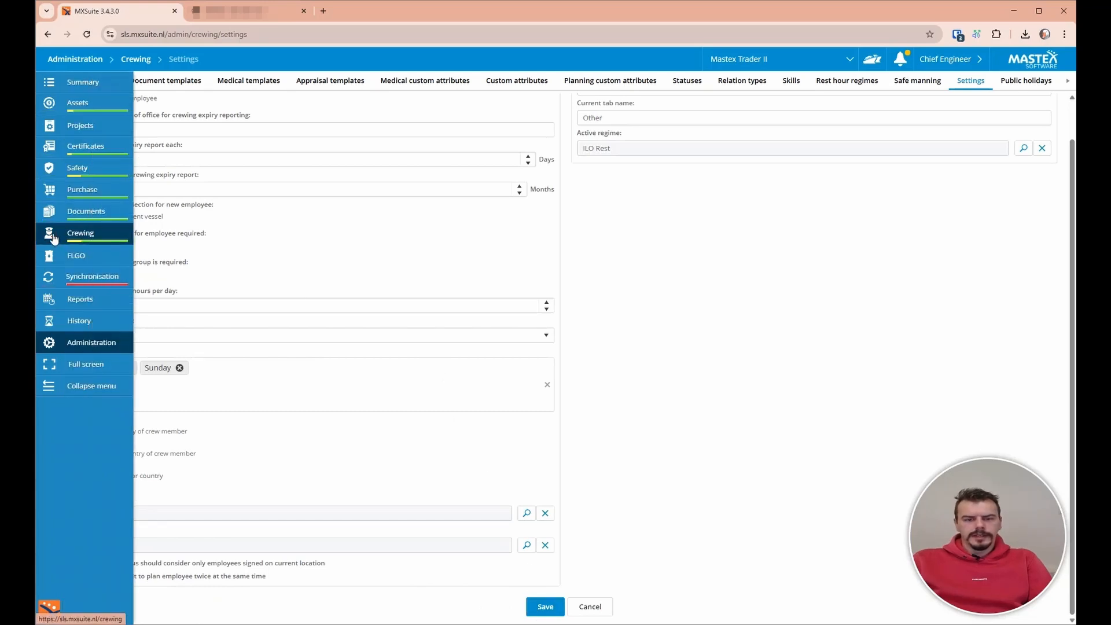
{"action": "left_click", "coordinate": [52, 237]}
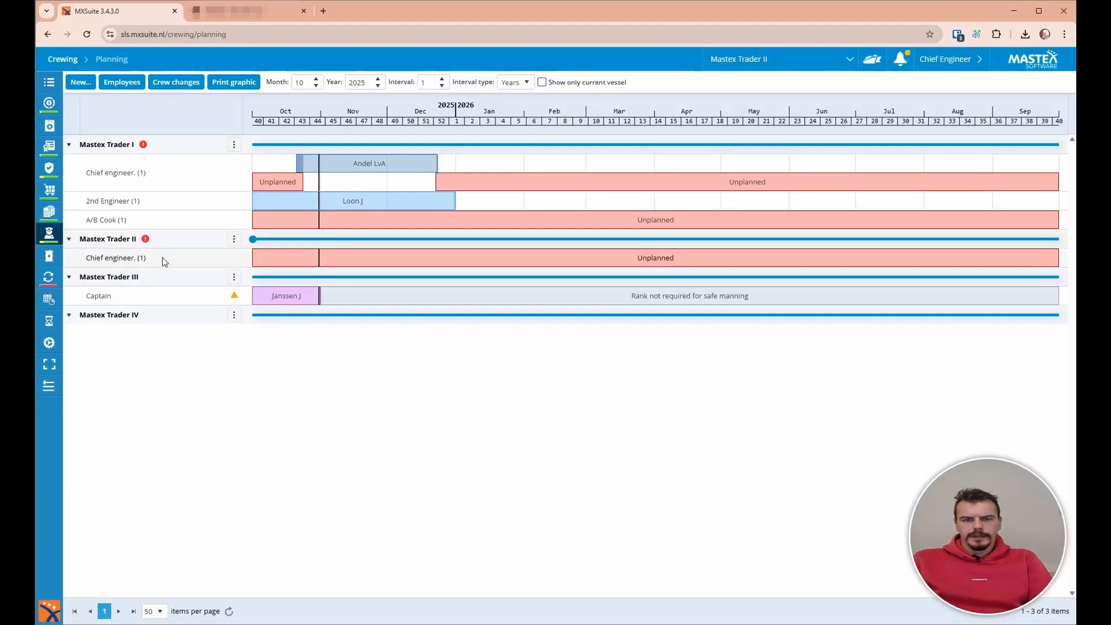
{"action": "mouse_move", "coordinate": [367, 167]}
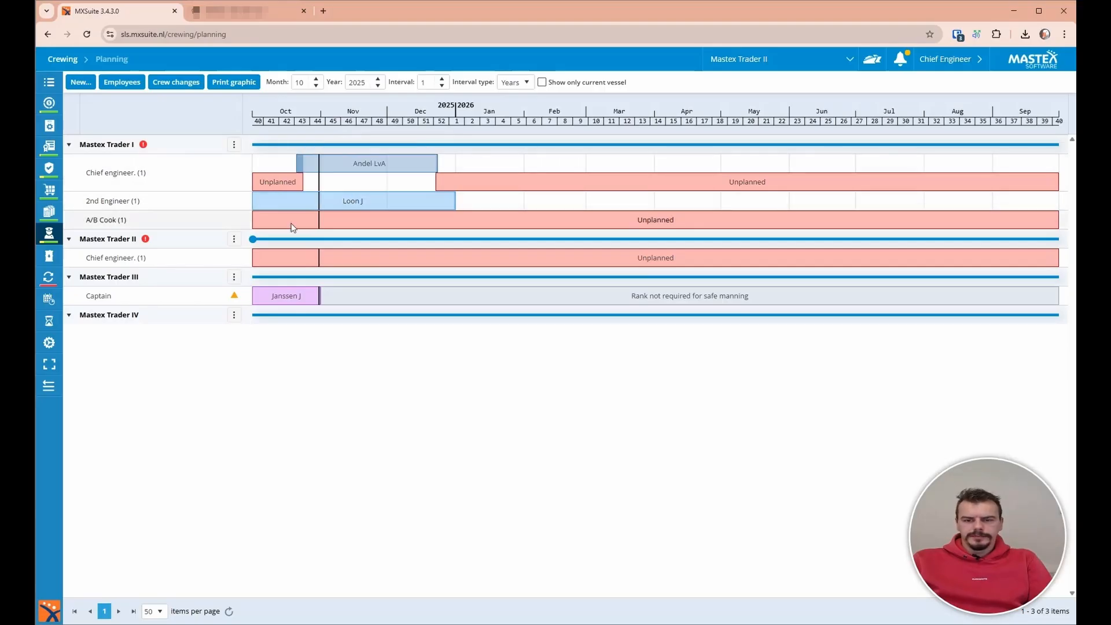
{"action": "right_click", "coordinate": [327, 262]}
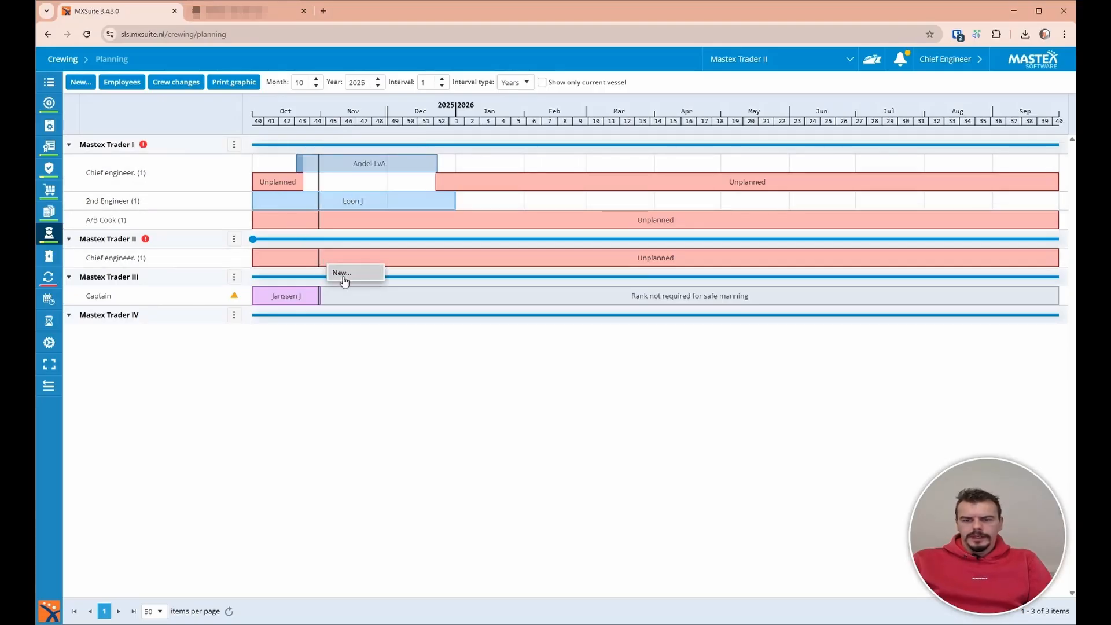
{"action": "left_click", "coordinate": [343, 273]}
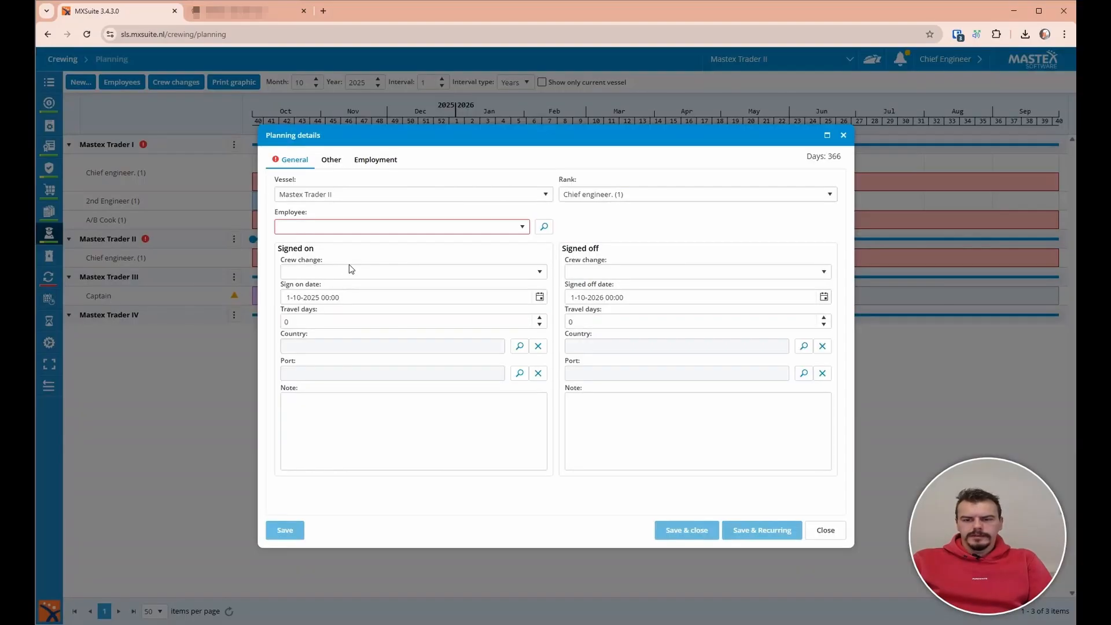
Assign the chief engineer already planned on Mastex Trader I as the employee and set the sign on date to 14-10-2025.
{"action": "left_click", "coordinate": [522, 226]}
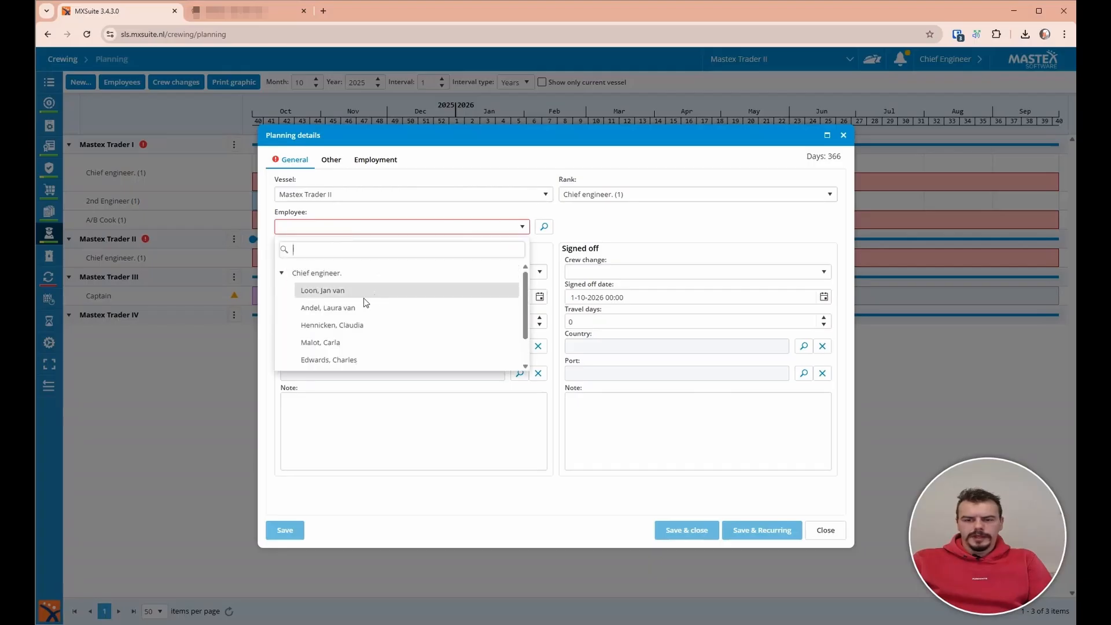
{"action": "left_click", "coordinate": [348, 309]}
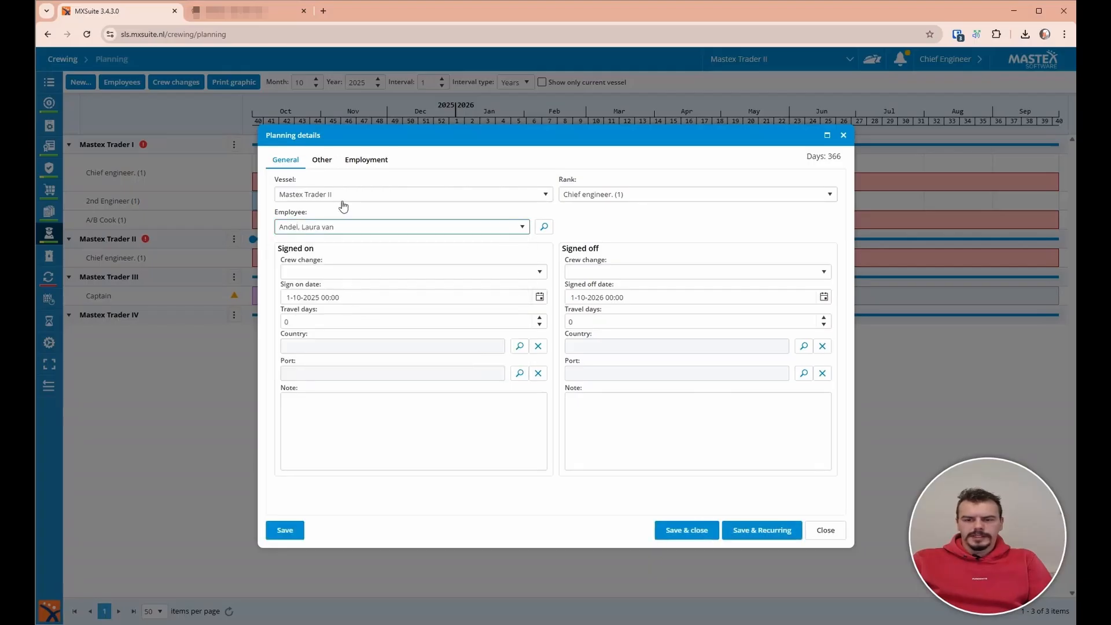
{"action": "left_click", "coordinate": [291, 298]}
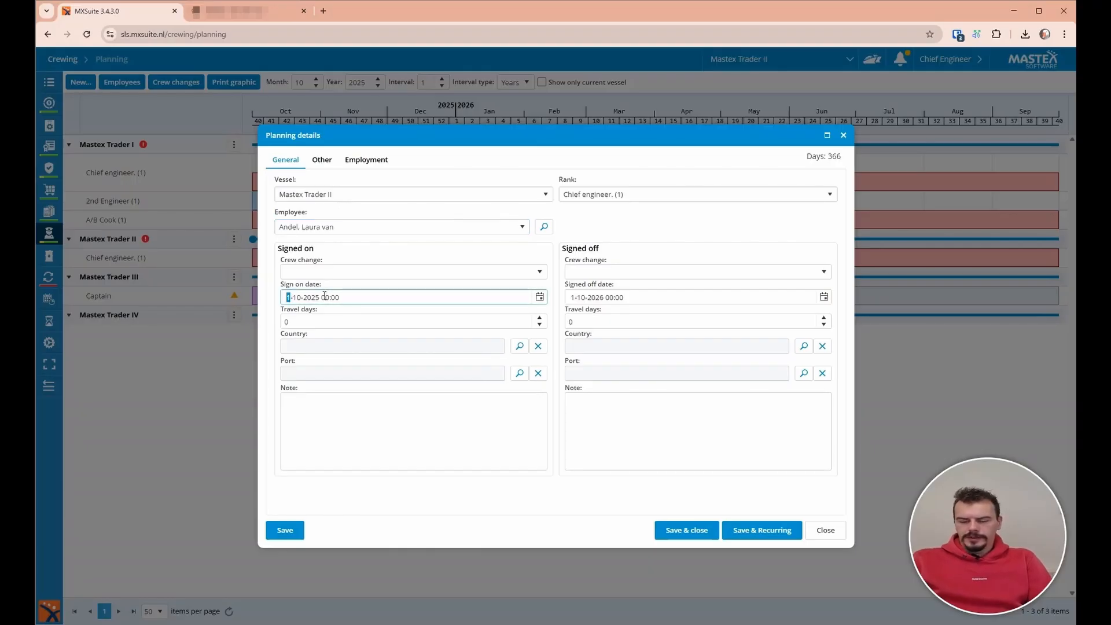
{"action": "type", "text": "14"}
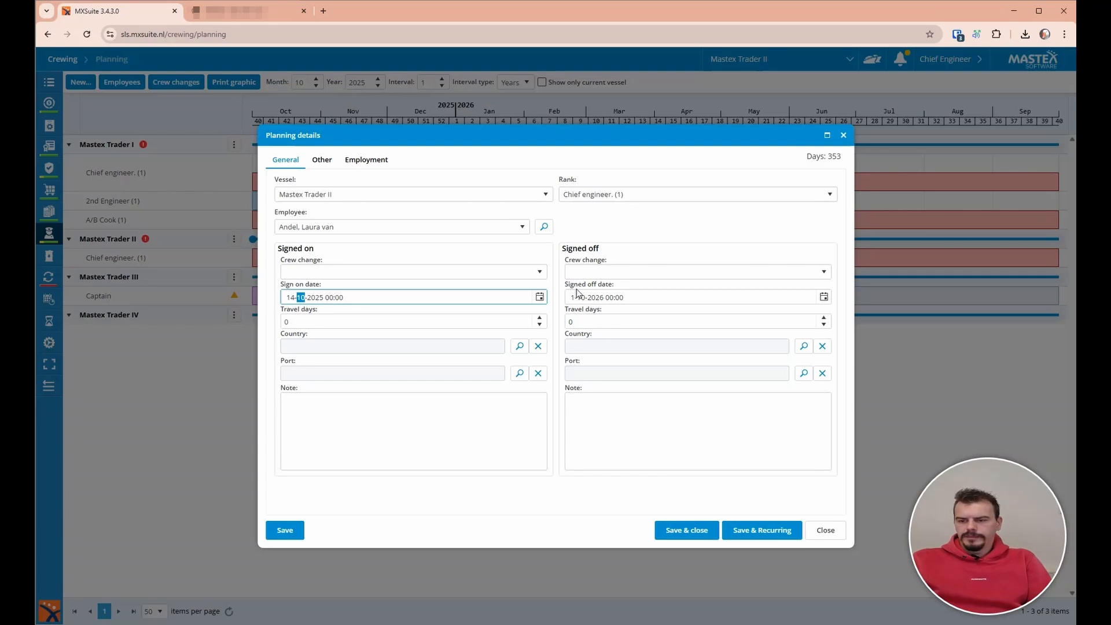
Set the signed off date to 17-11-2025 and try to save the Mastex Trader II planning.
{"action": "left_click", "coordinate": [578, 298]}
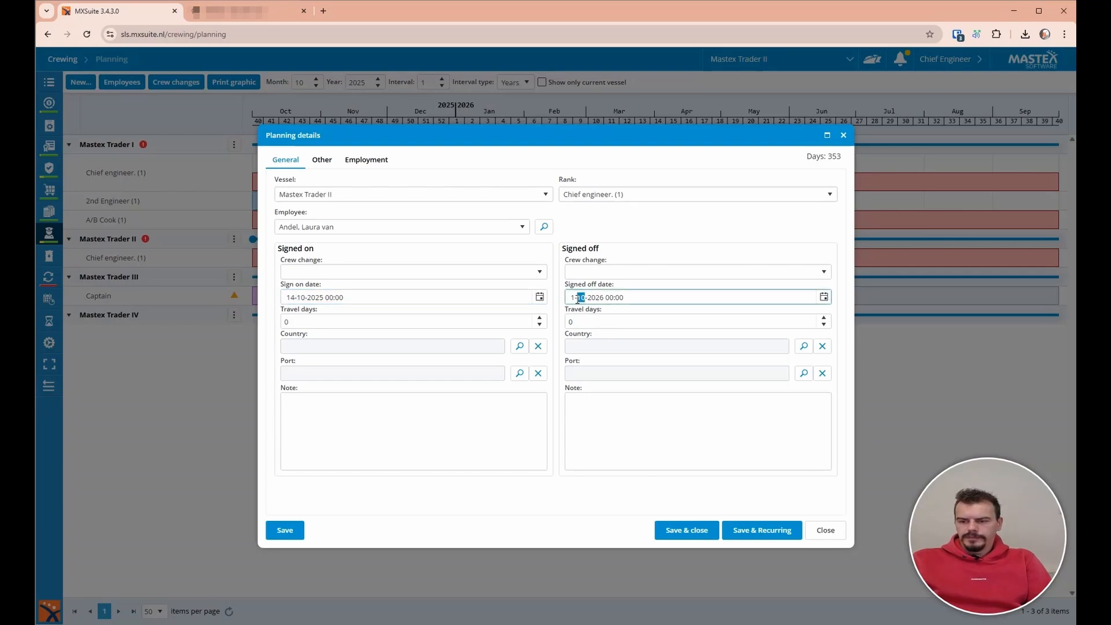
{"action": "left_click", "coordinate": [573, 298]}
{"action": "type", "text": "17-11-"}
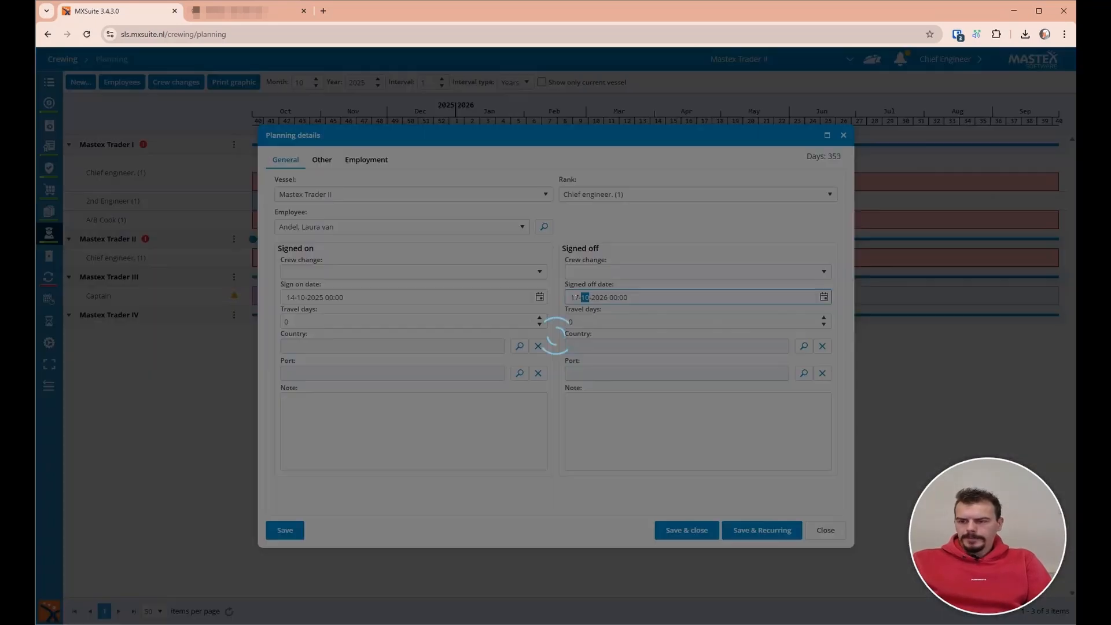
{"action": "type", "text": "2025"}
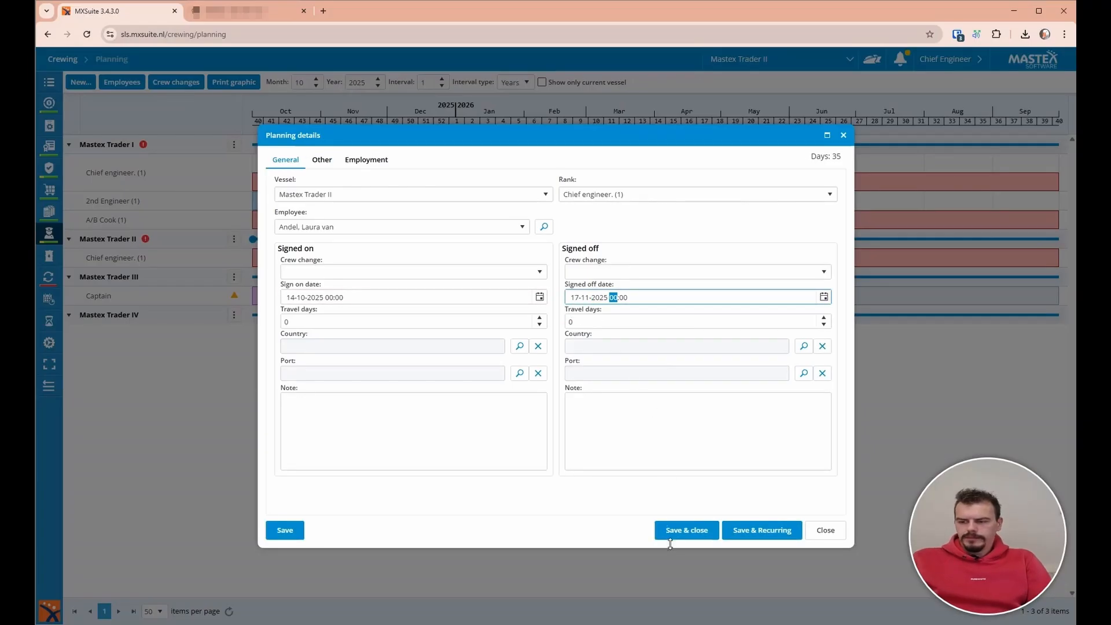
{"action": "left_click", "coordinate": [689, 531]}
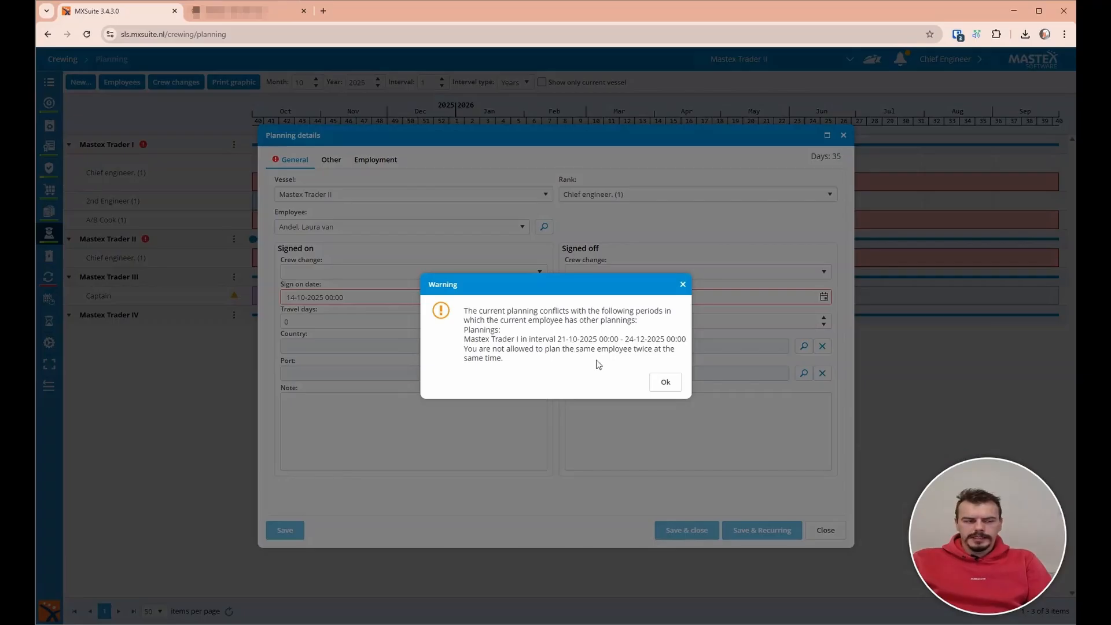
{"action": "left_click", "coordinate": [667, 383]}
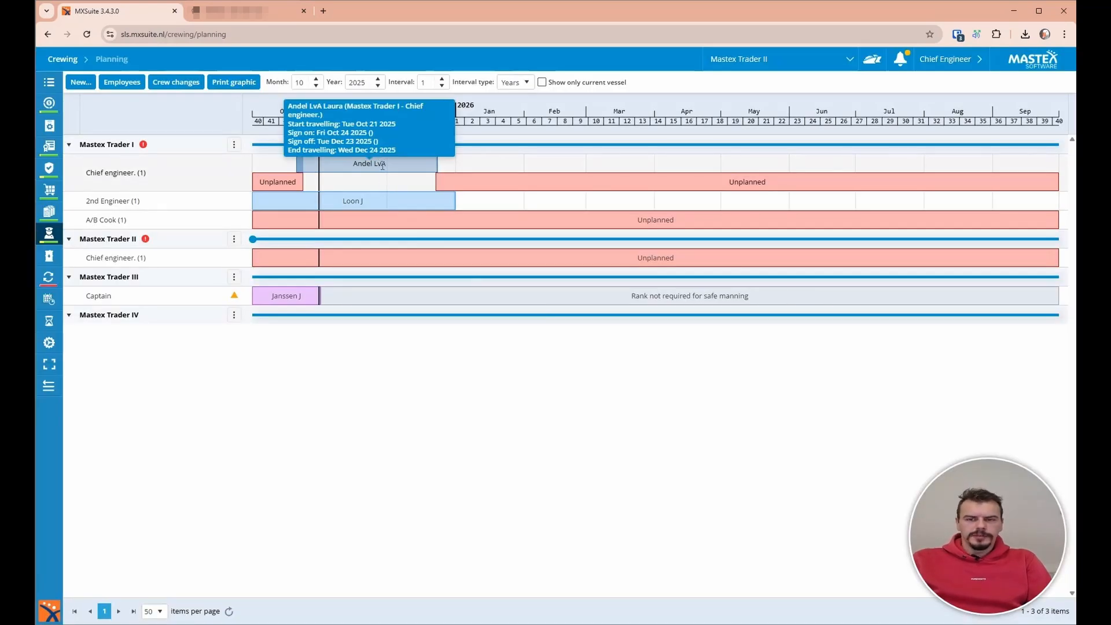
Open the employee record of the chief engineer planned on Mastex Trader I.
{"action": "right_click", "coordinate": [383, 166]}
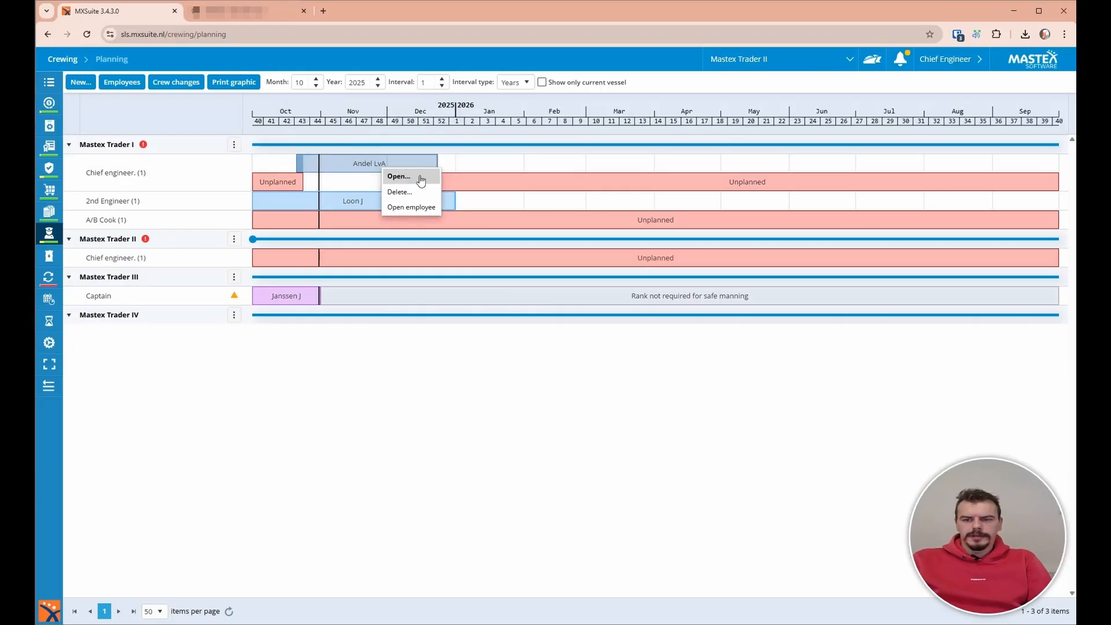
{"action": "left_click", "coordinate": [427, 208]}
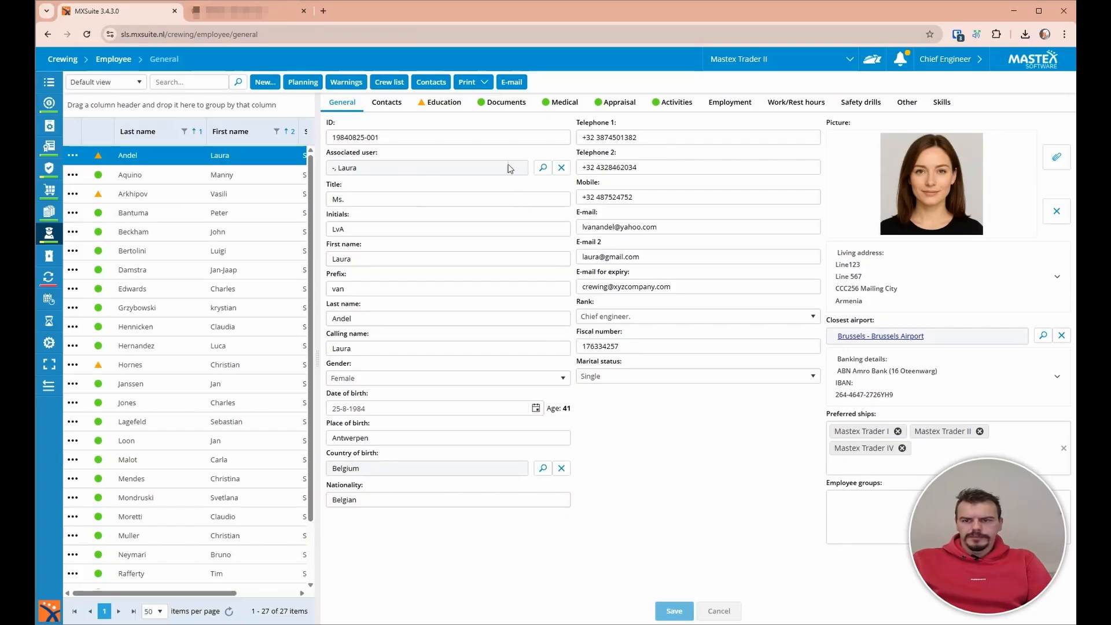
Start a new employee and enter "Employee" as both first name and last name.
{"action": "left_click", "coordinate": [265, 81]}
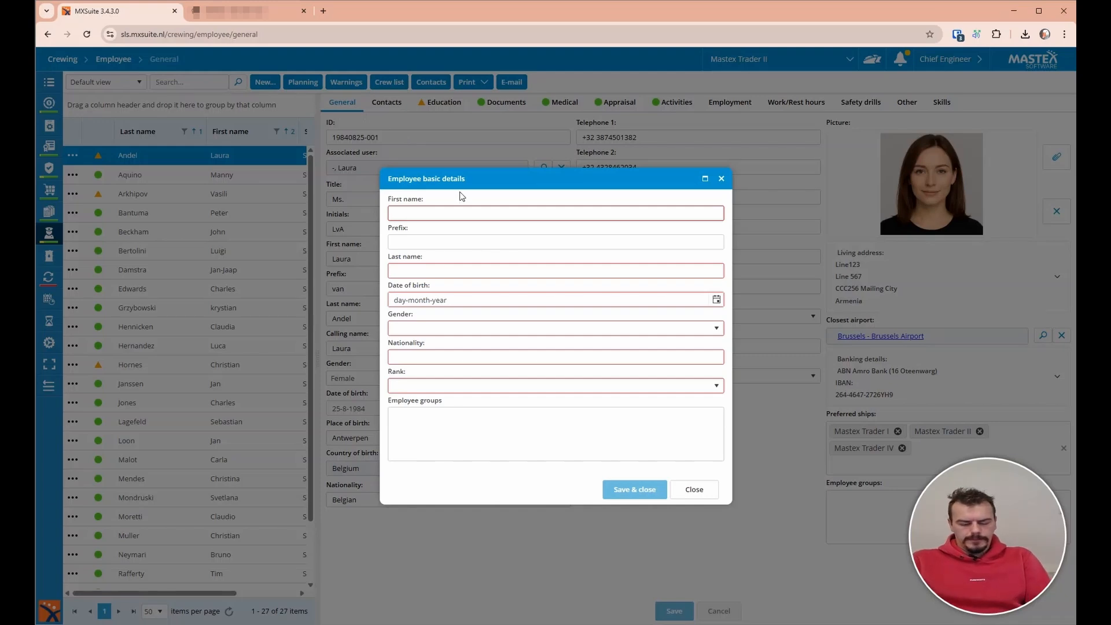
{"action": "type", "text": "Employee"}
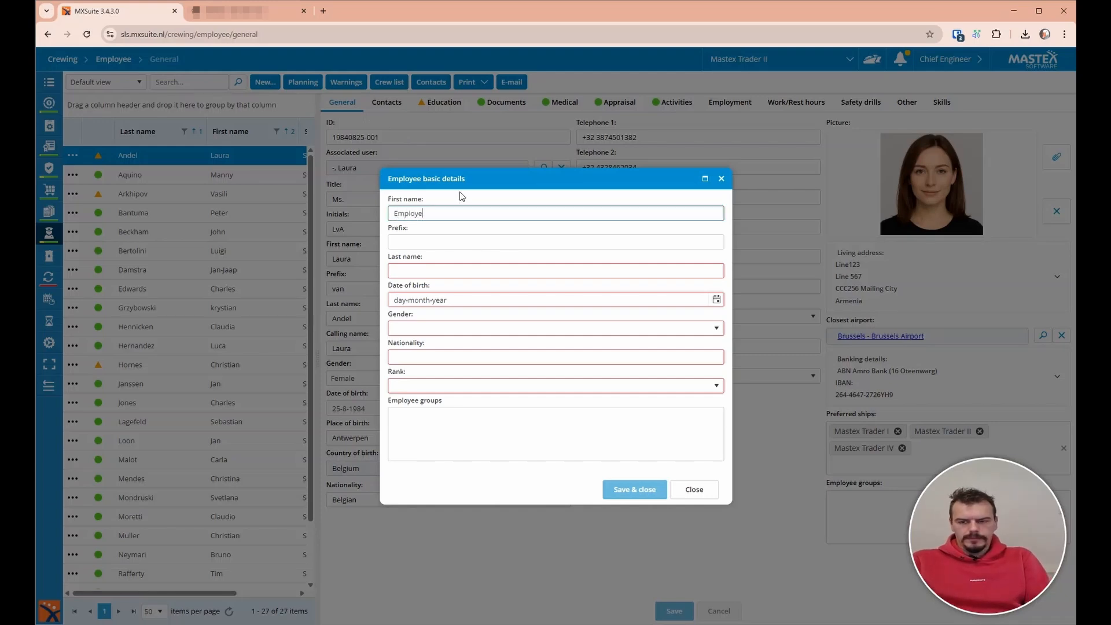
{"action": "left_click", "coordinate": [412, 271]}
{"action": "type", "text": "Employee"}
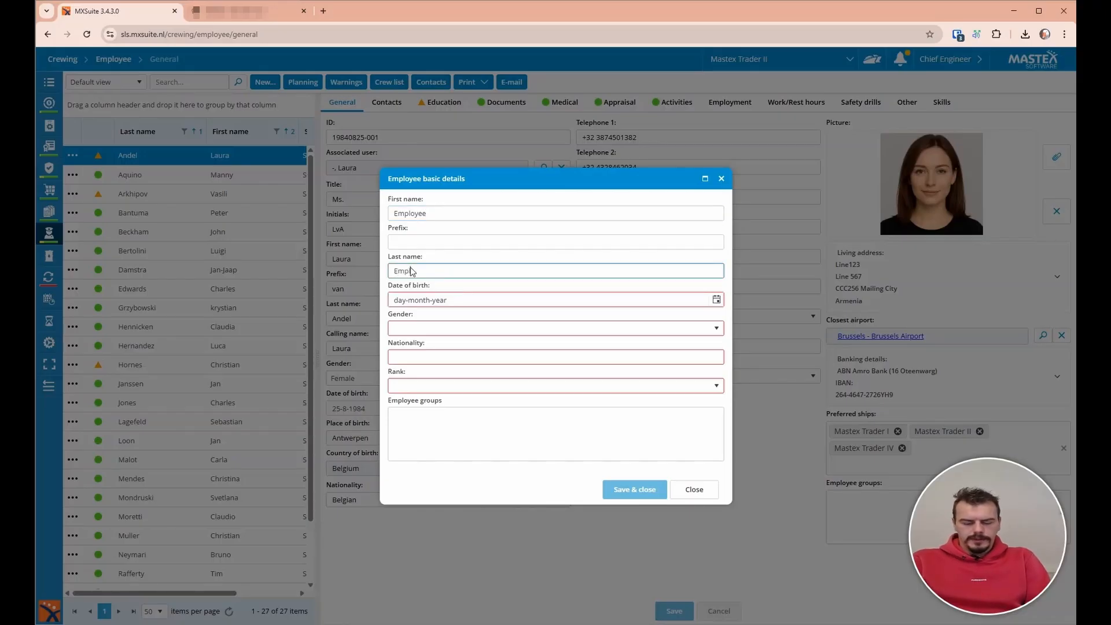
Assign the employee group test to the new employee, then discard the entry.
{"action": "left_click", "coordinate": [433, 429]}
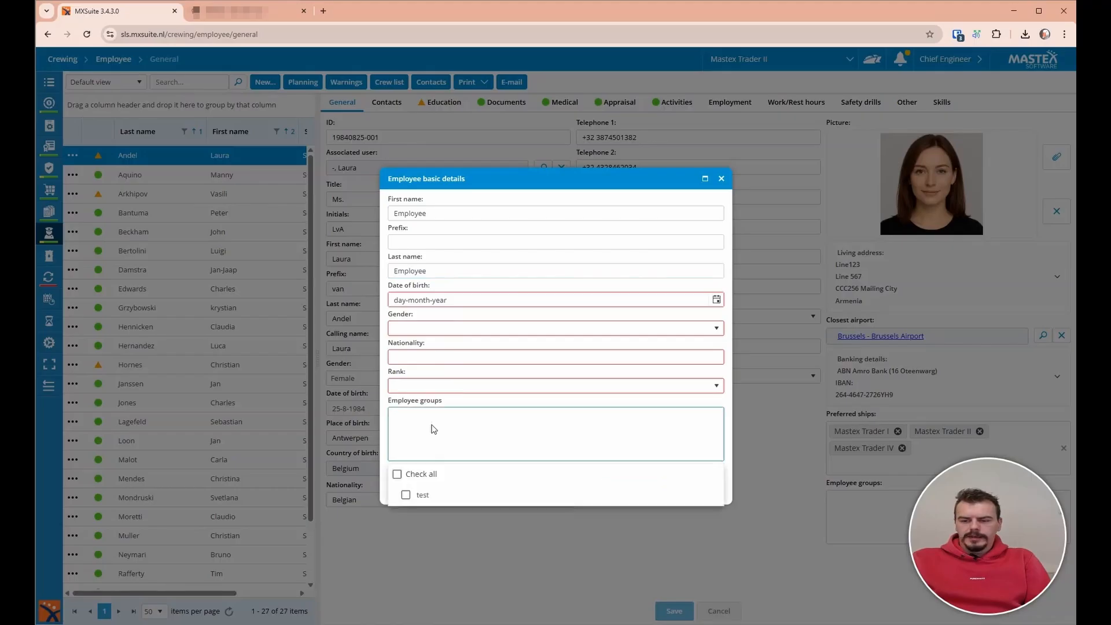
{"action": "left_click", "coordinate": [407, 496]}
{"action": "left_click", "coordinate": [502, 442]}
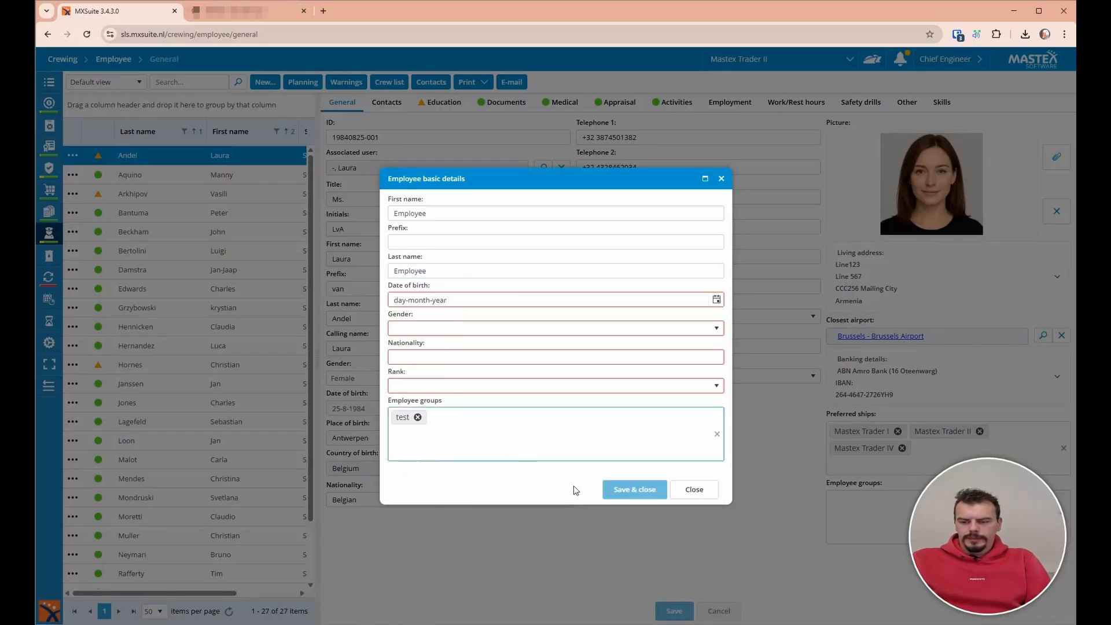
{"action": "left_click", "coordinate": [696, 490]}
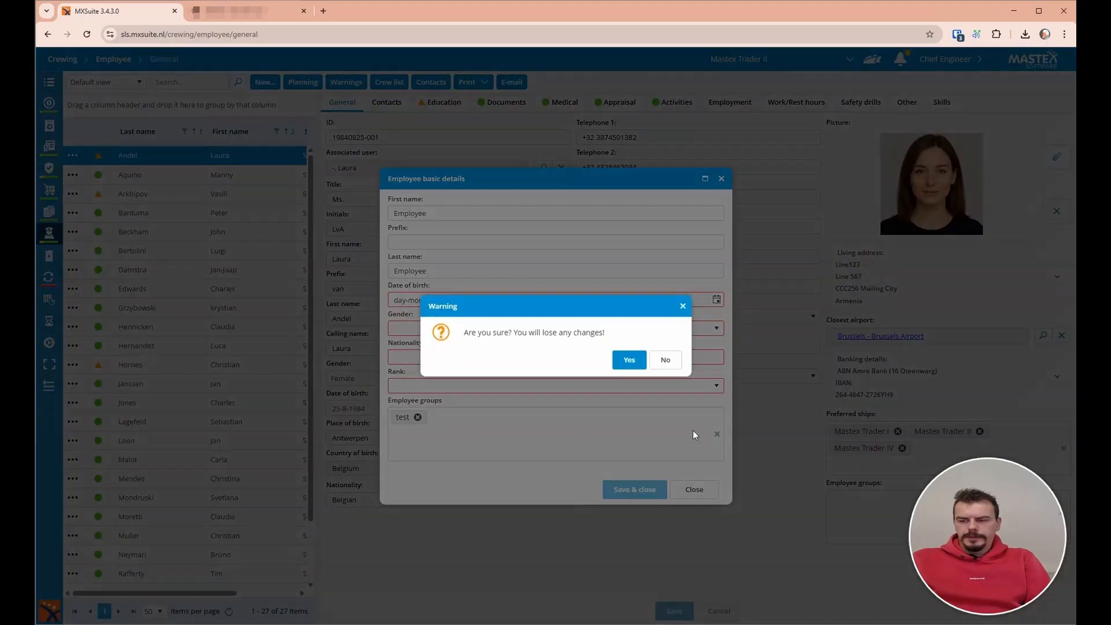
{"action": "left_click", "coordinate": [623, 363]}
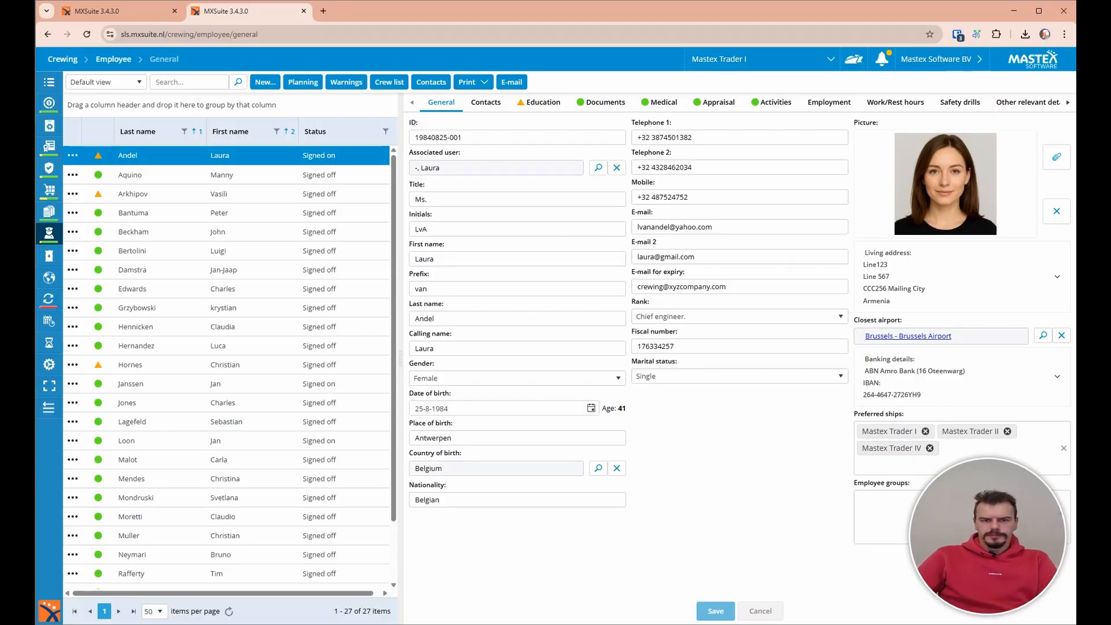
Open the tasks of the project 2028 - Rotterdam - Dry dock on Mastex Trader I.
{"action": "left_click", "coordinate": [49, 125]}
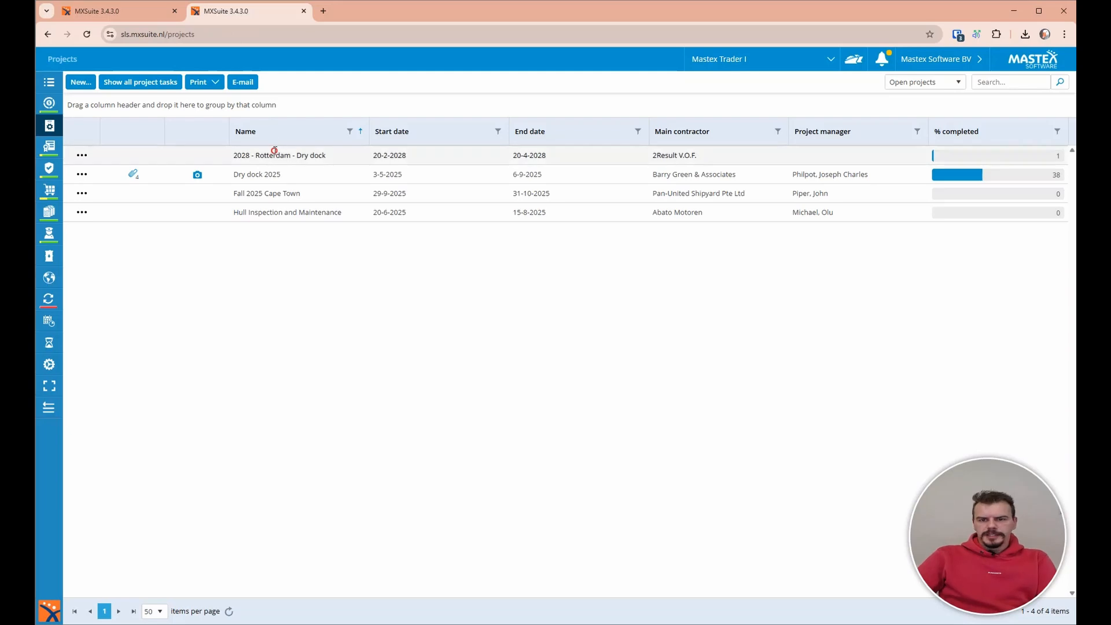
{"action": "double_click", "coordinate": [274, 154]}
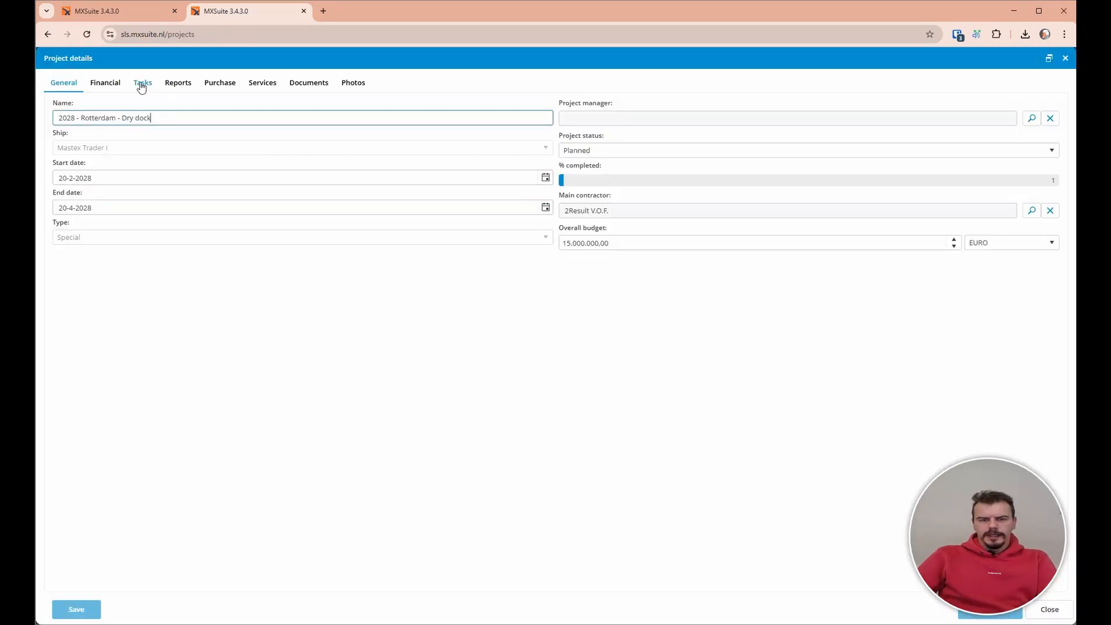
{"action": "left_click", "coordinate": [141, 83]}
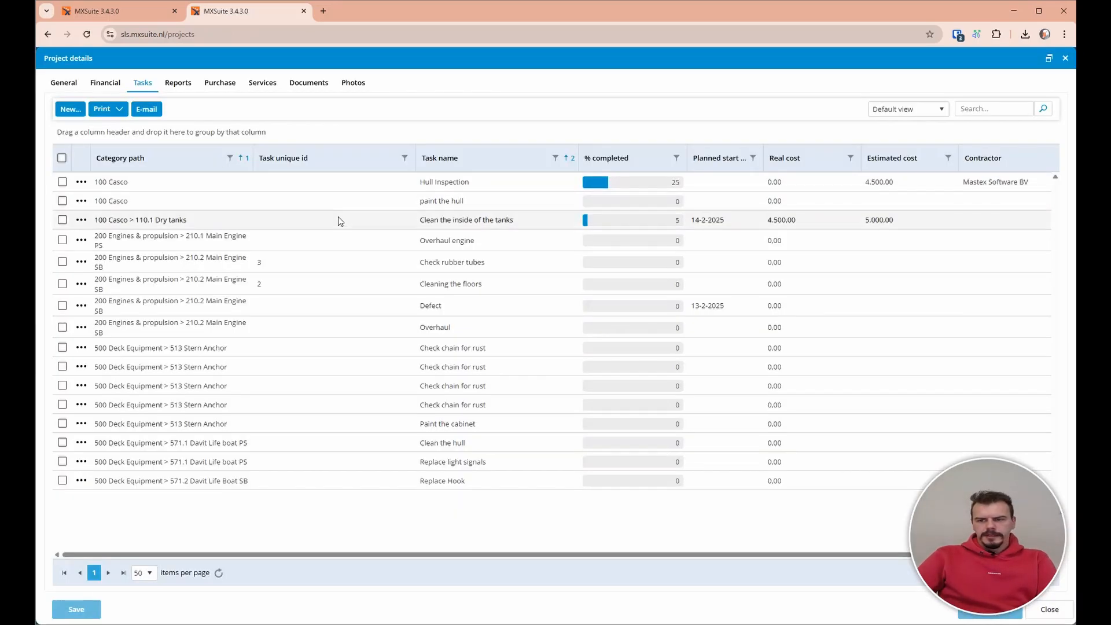
Create a service requisition from the Hull Inspection task in the 100 Casco category.
{"action": "left_click", "coordinate": [886, 183]}
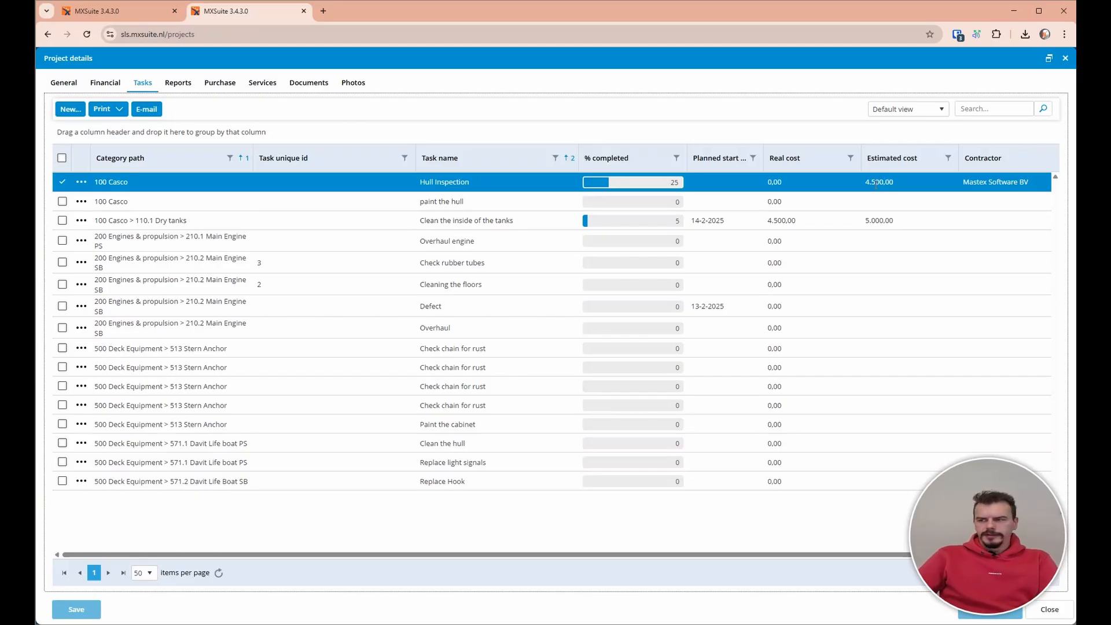
{"action": "right_click", "coordinate": [755, 189]}
{"action": "mouse_move", "coordinate": [781, 243]}
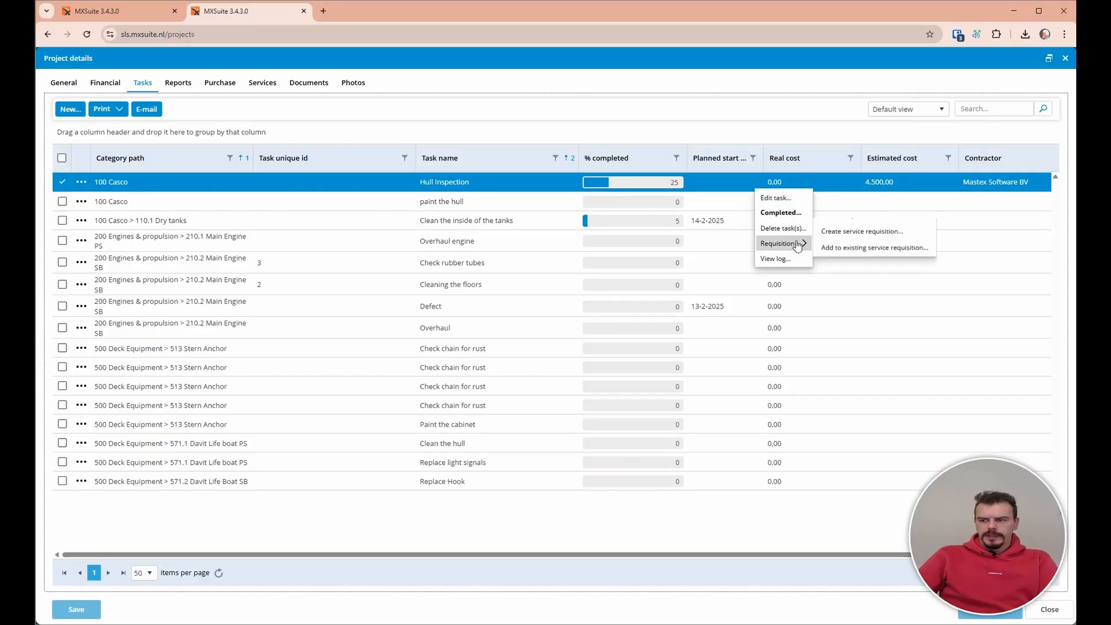
{"action": "left_click", "coordinate": [851, 246]}
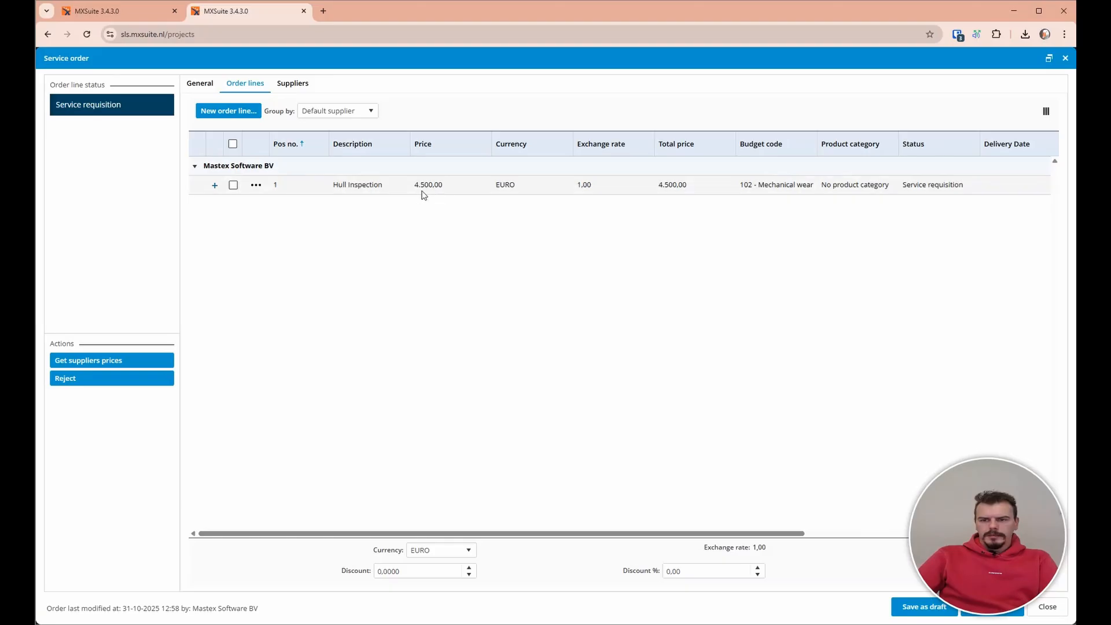
Inspect the price of the Hull Inspection order line, then close the service order without saving.
{"action": "left_click", "coordinate": [422, 190]}
{"action": "left_click", "coordinate": [512, 313]}
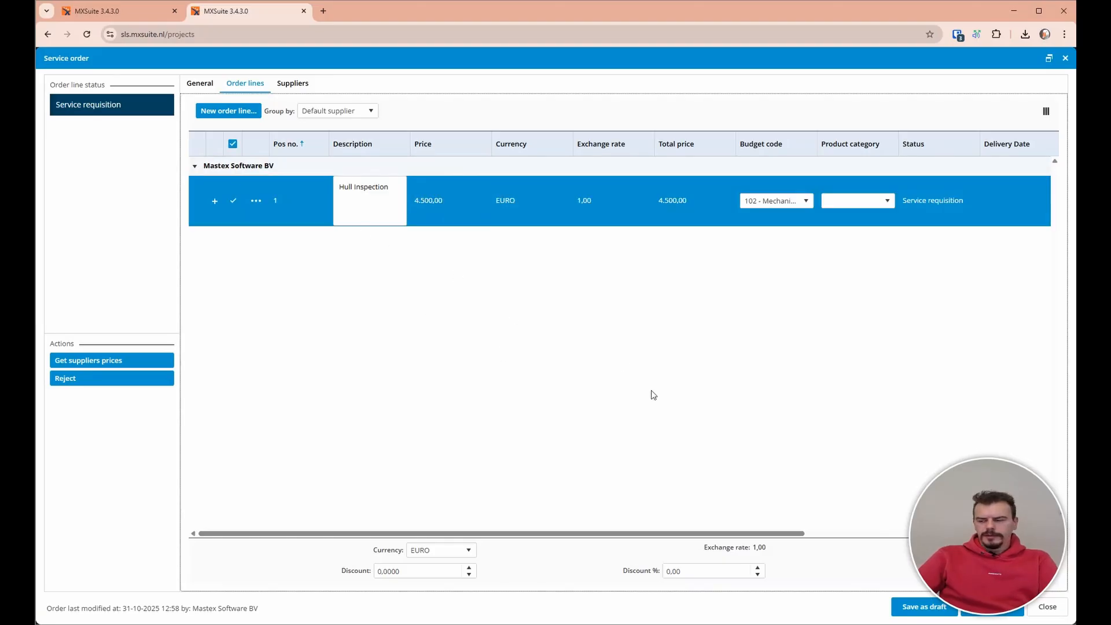
{"action": "left_click", "coordinate": [1029, 605]}
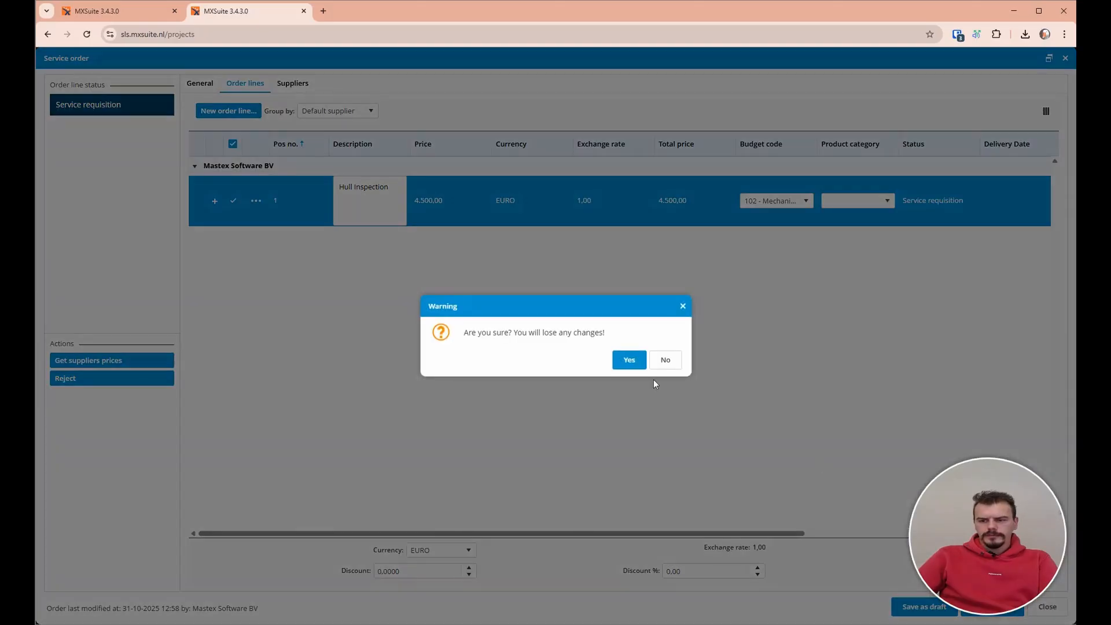
{"action": "left_click", "coordinate": [627, 361]}
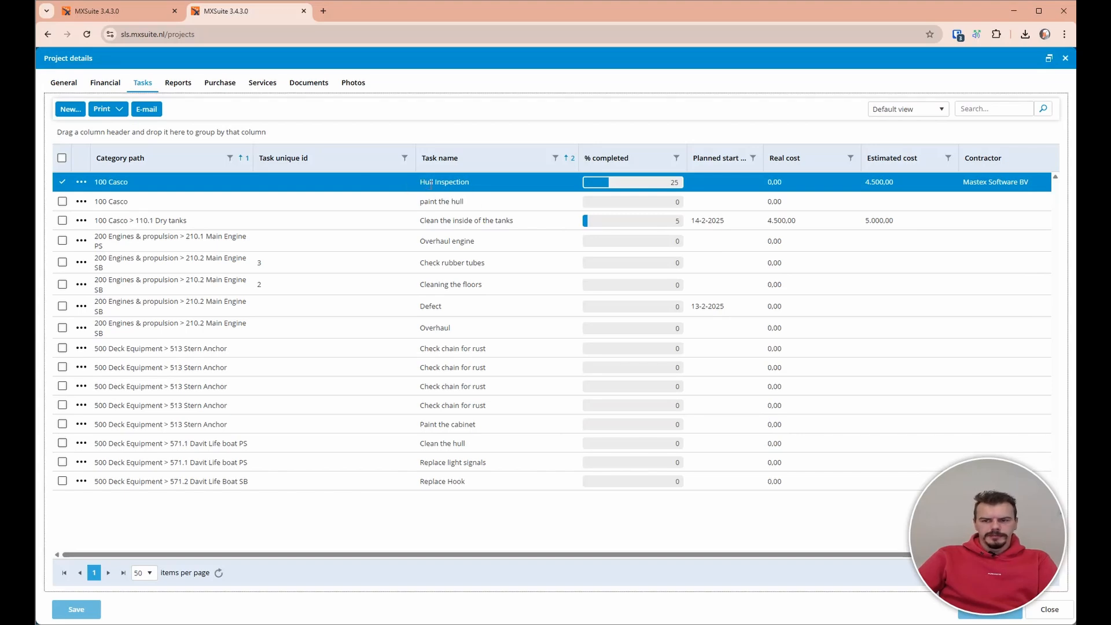
Set the Hull Inspection task's completion to 35% and save it with the remark "Pressure washing has been completed".
{"action": "double_click", "coordinate": [430, 182]}
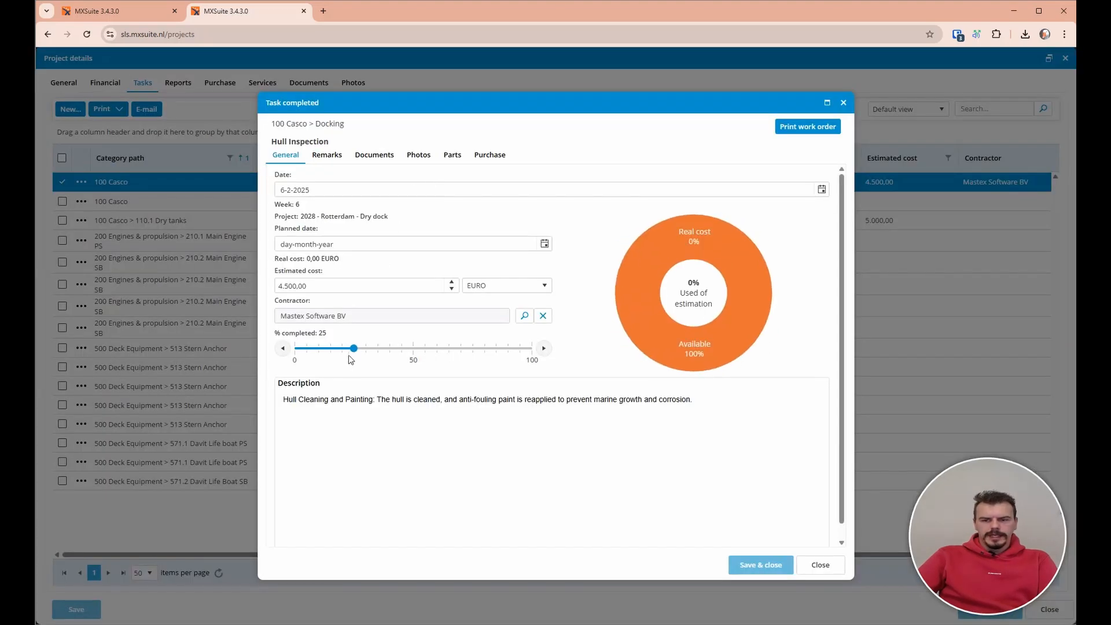
{"action": "left_click_drag", "start_coordinate": [356, 349], "coordinate": [377, 349]}
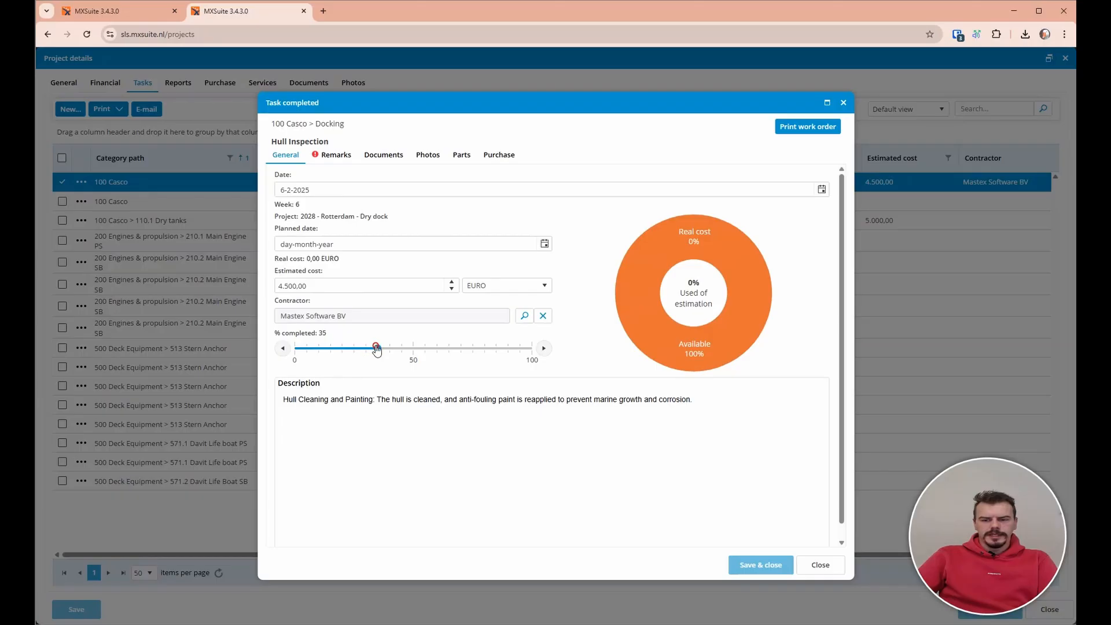
{"action": "left_click", "coordinate": [331, 162]}
{"action": "left_click", "coordinate": [332, 207]}
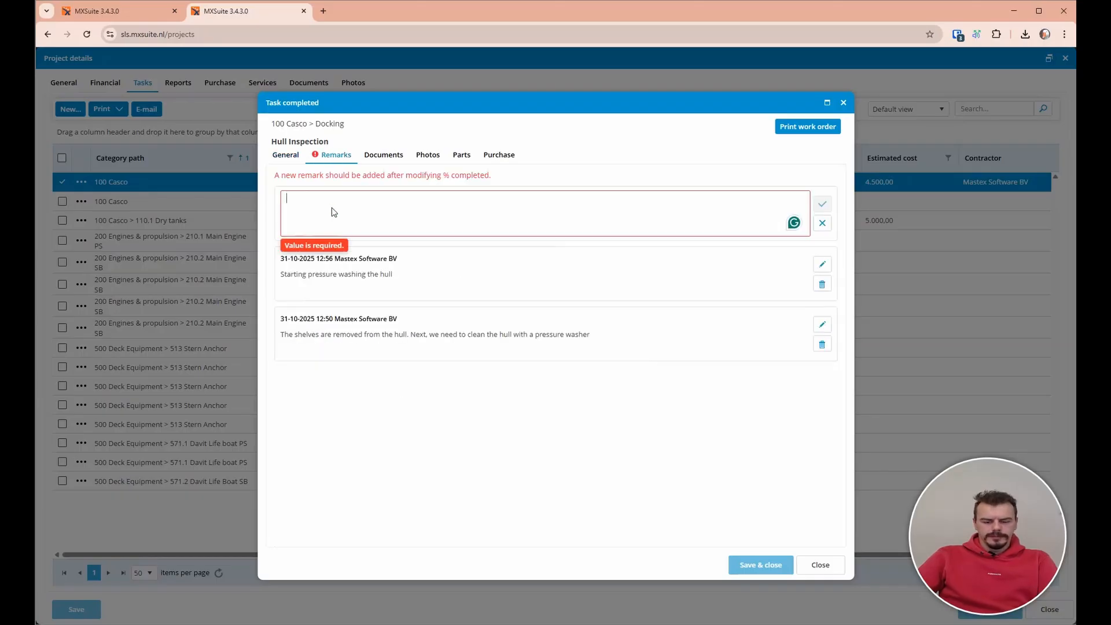
{"action": "type", "text": "Pressure wa"}
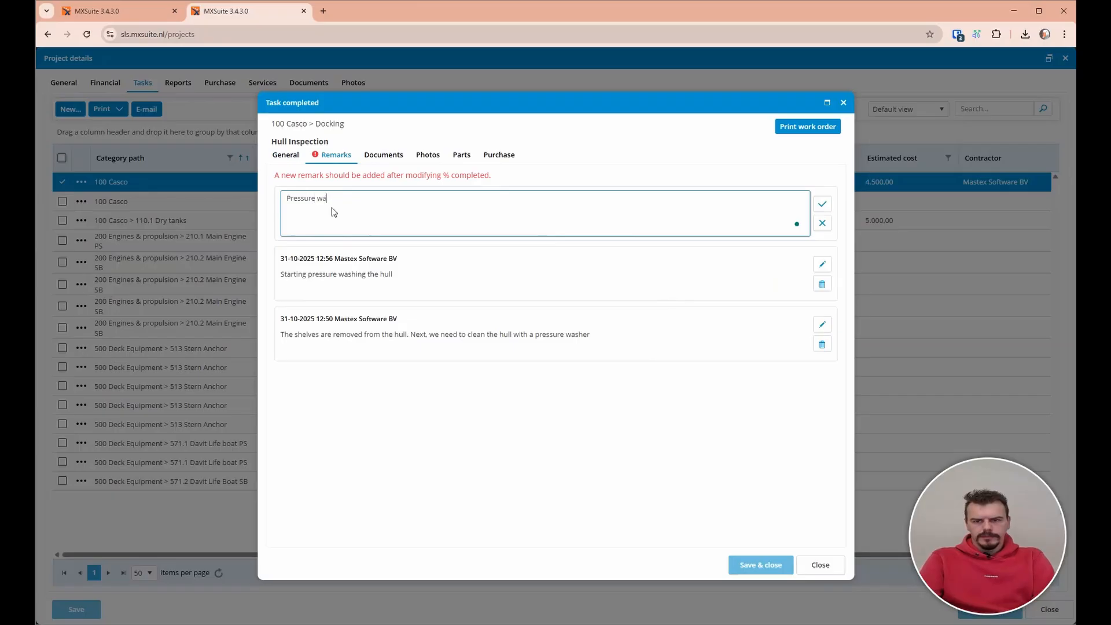
{"action": "type", "text": "shing has bee"}
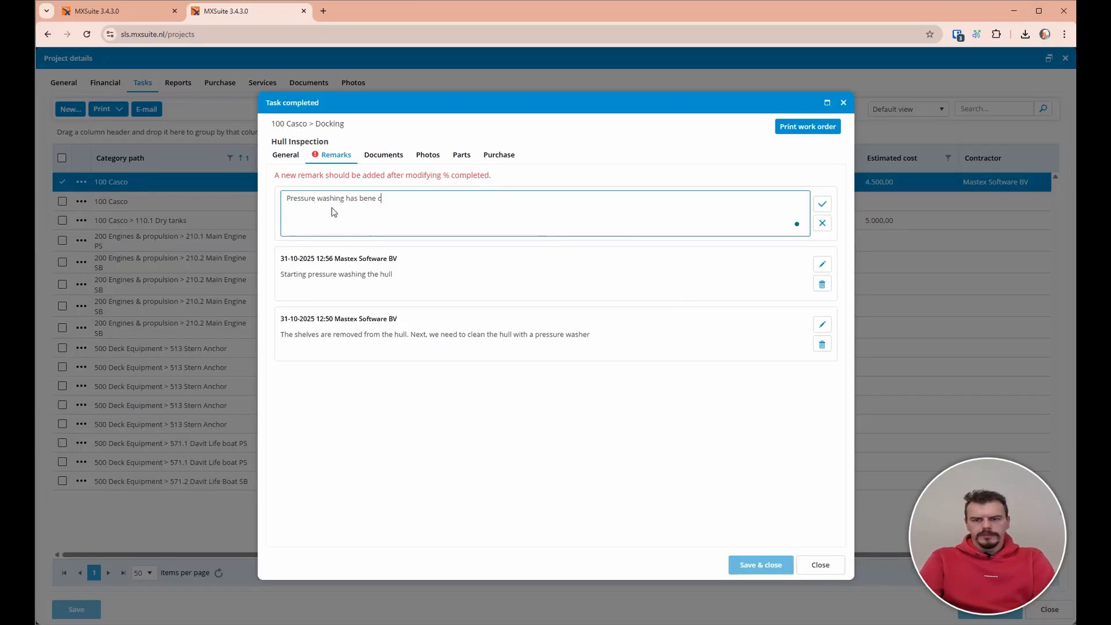
{"action": "type", "text": "n compler"}
{"action": "key", "text": "BackSpace"}
{"action": "type", "text": "ter"}
{"action": "key", "text": "BackSpace"}
{"action": "type", "text": "d"}
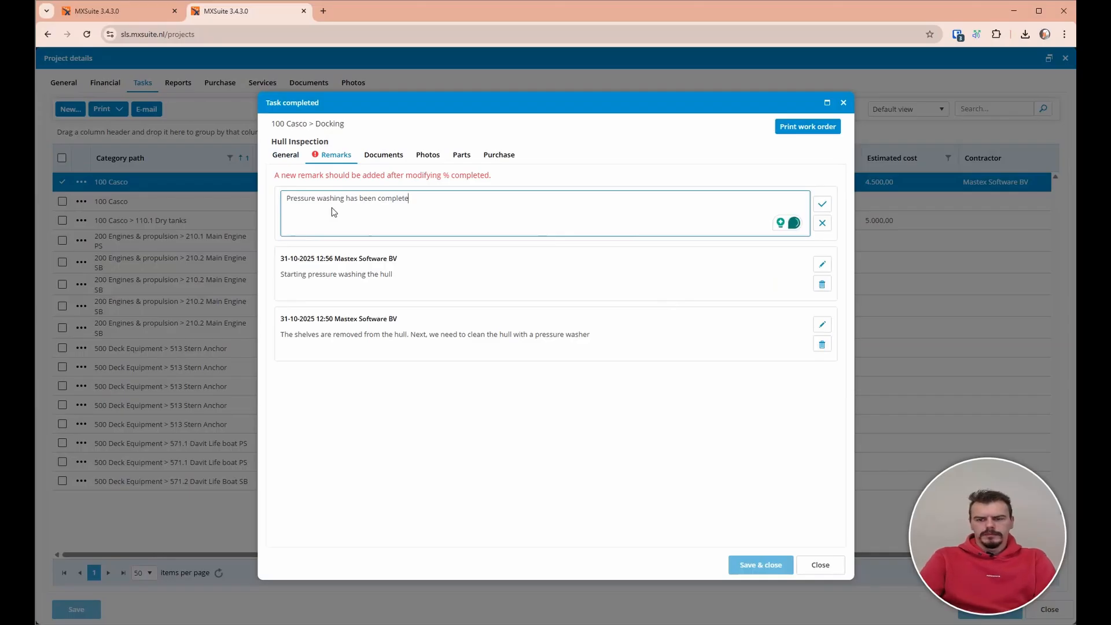
{"action": "left_click", "coordinate": [826, 205]}
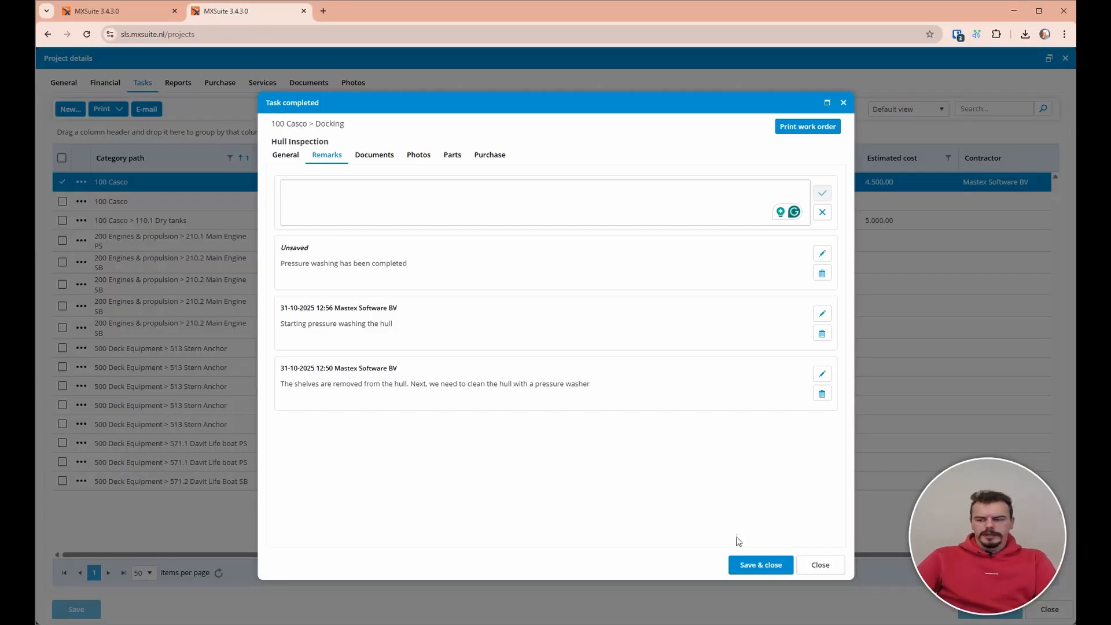
{"action": "left_click", "coordinate": [743, 567]}
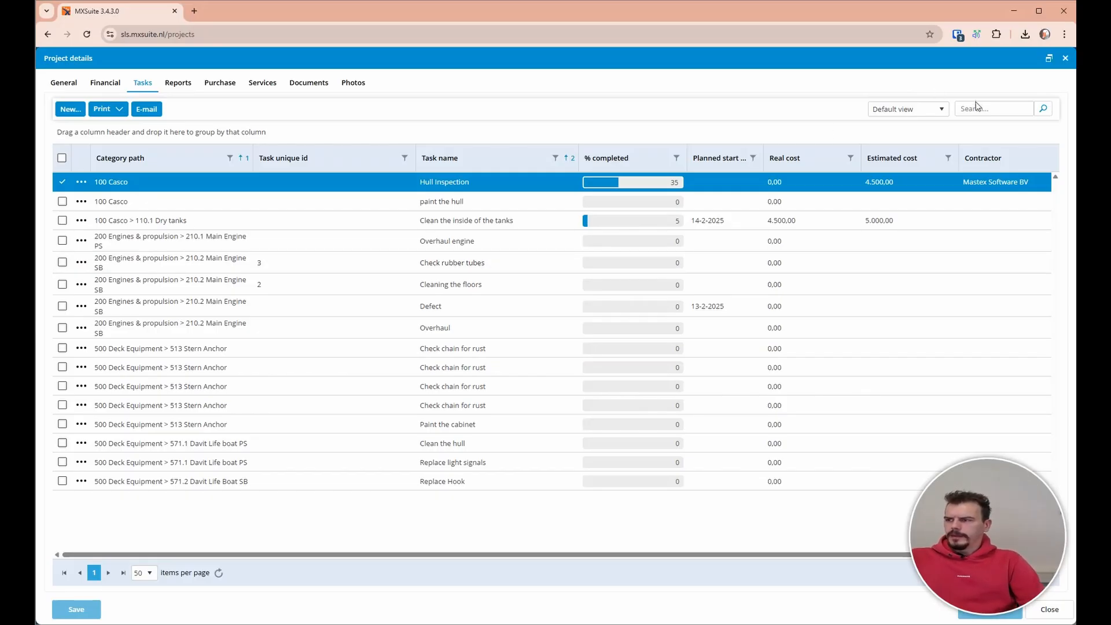
Leave the project details and open the parts list of the asset 210.2 Main Engine SB.
{"action": "left_click", "coordinate": [1065, 58]}
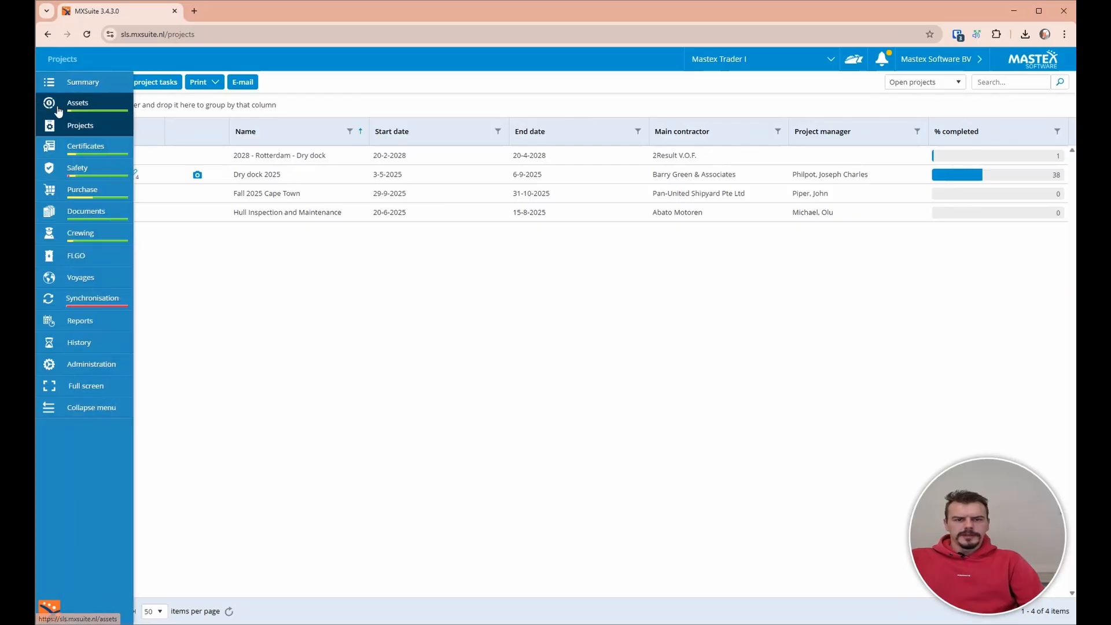
{"action": "left_click", "coordinate": [58, 110]}
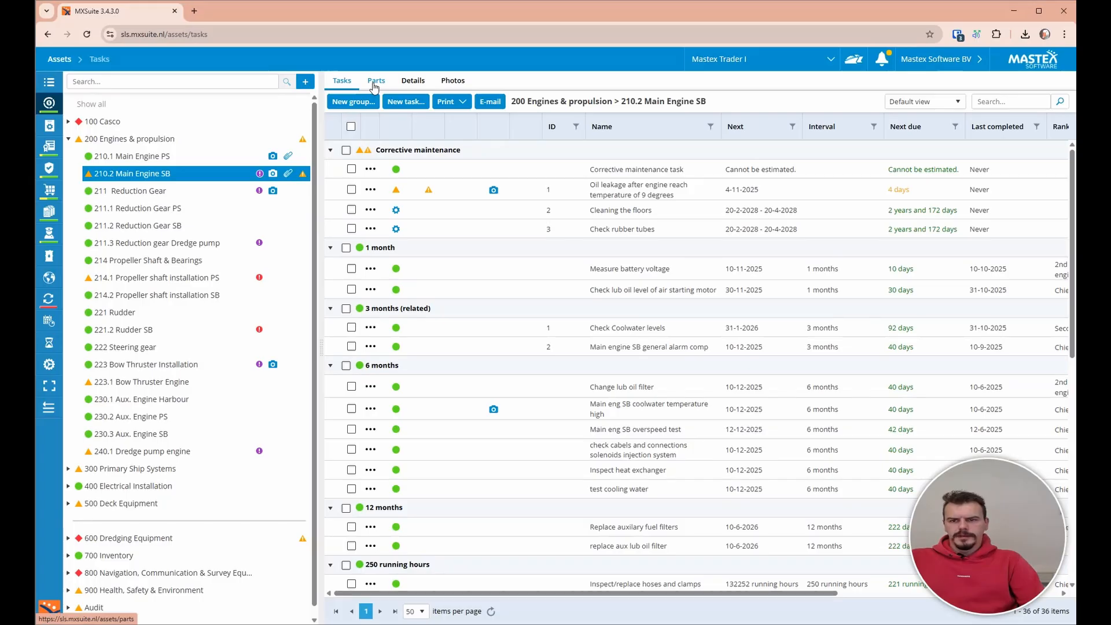
{"action": "left_click", "coordinate": [374, 86]}
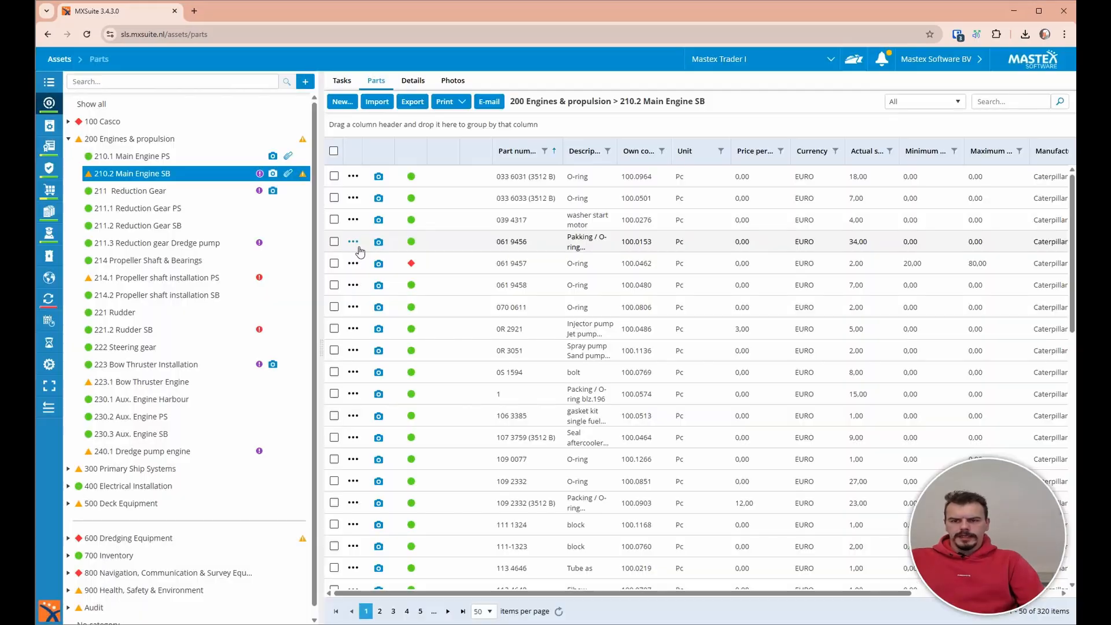
Add the parts washer start motor (039 4317) and Pakking / O-ring (061 9456) to the basket with quantity 1 each.
{"action": "left_click", "coordinate": [334, 219]}
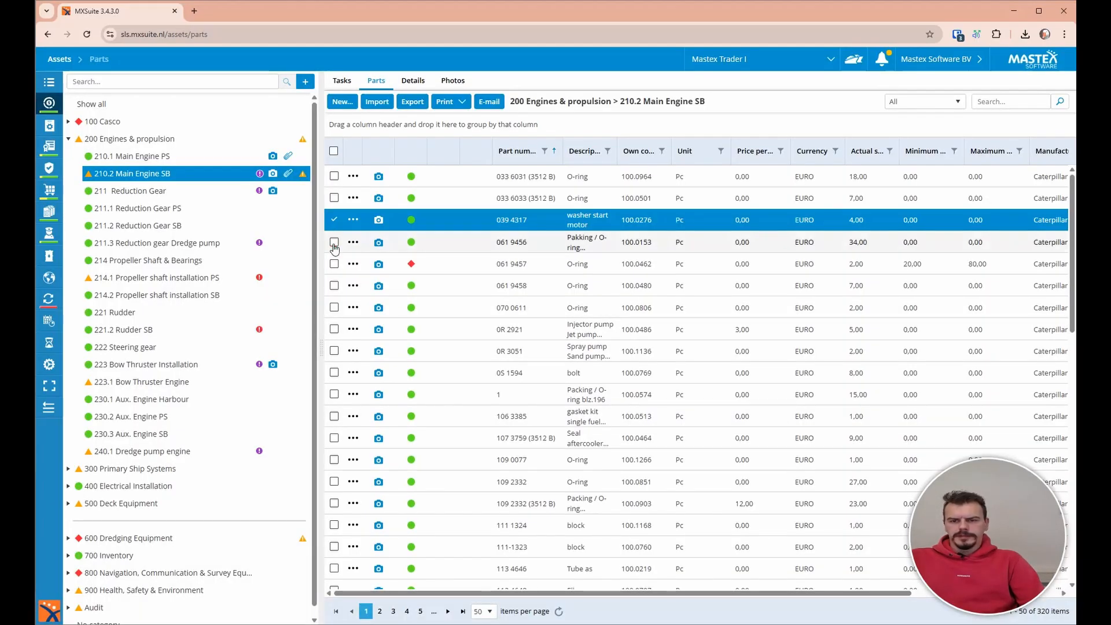
{"action": "left_click", "coordinate": [334, 242]}
{"action": "right_click", "coordinate": [452, 218]}
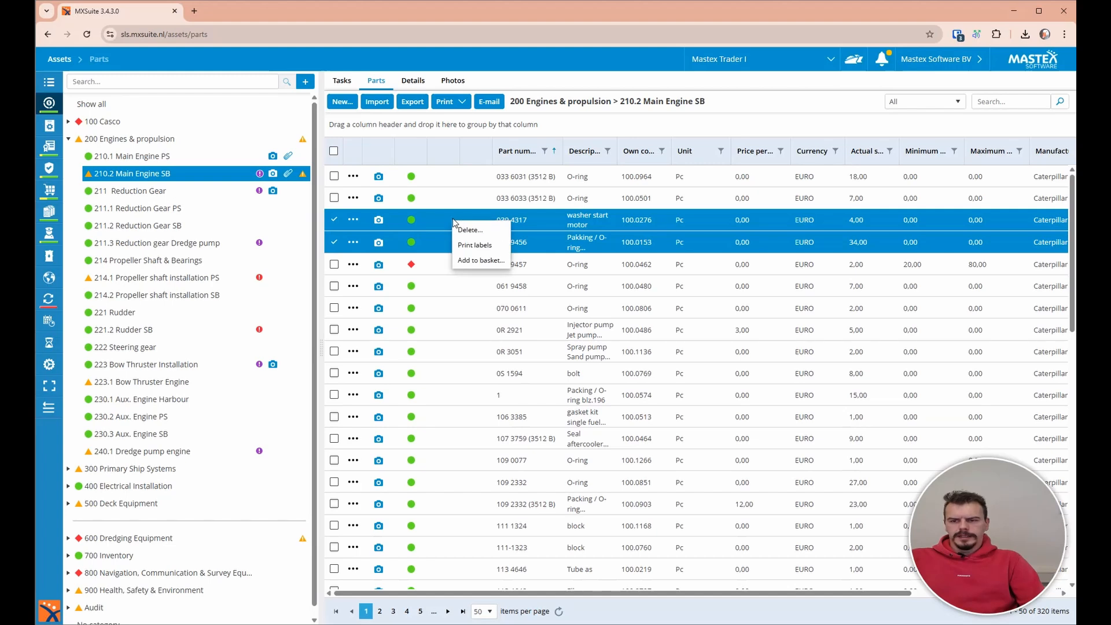
{"action": "left_click", "coordinate": [479, 262]}
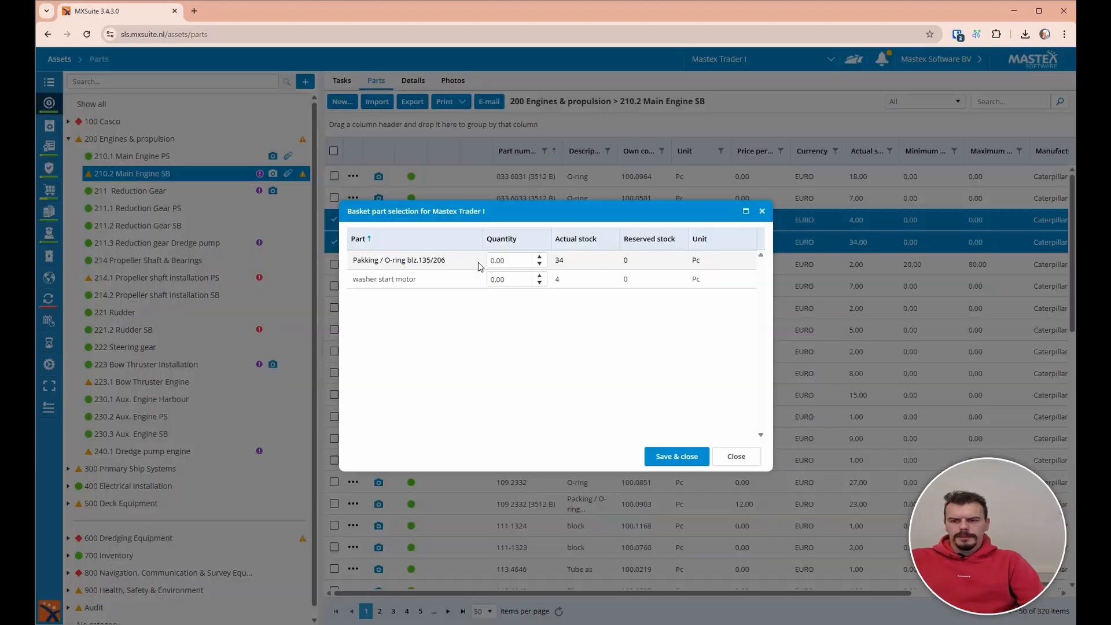
{"action": "left_click", "coordinate": [505, 258]}
{"action": "type", "text": "1"}
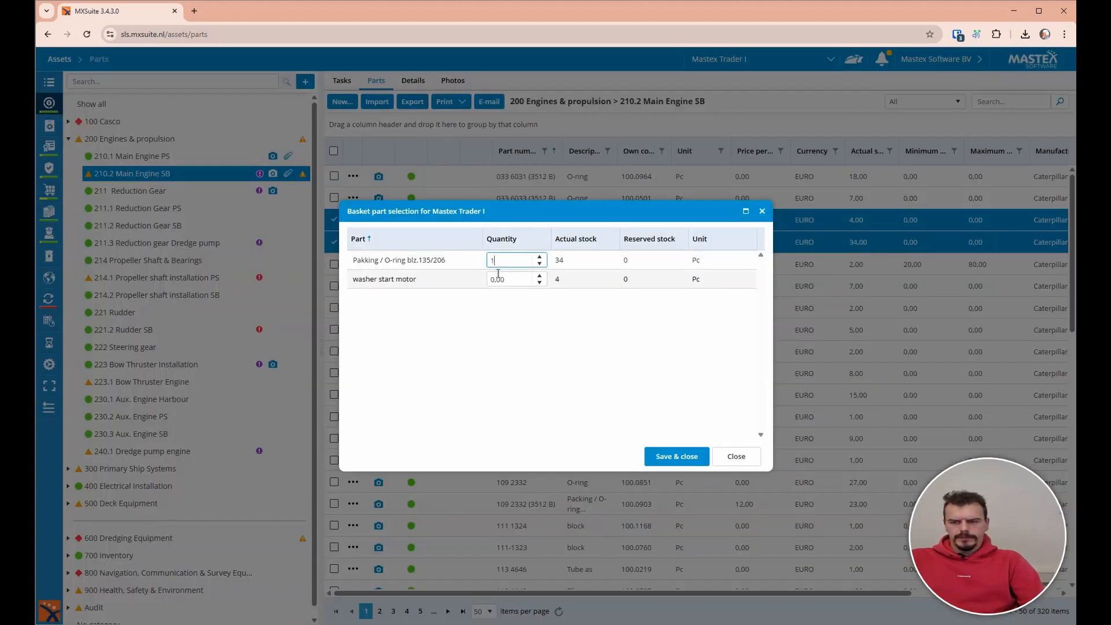
{"action": "left_click", "coordinate": [500, 278]}
{"action": "left_click", "coordinate": [530, 352]}
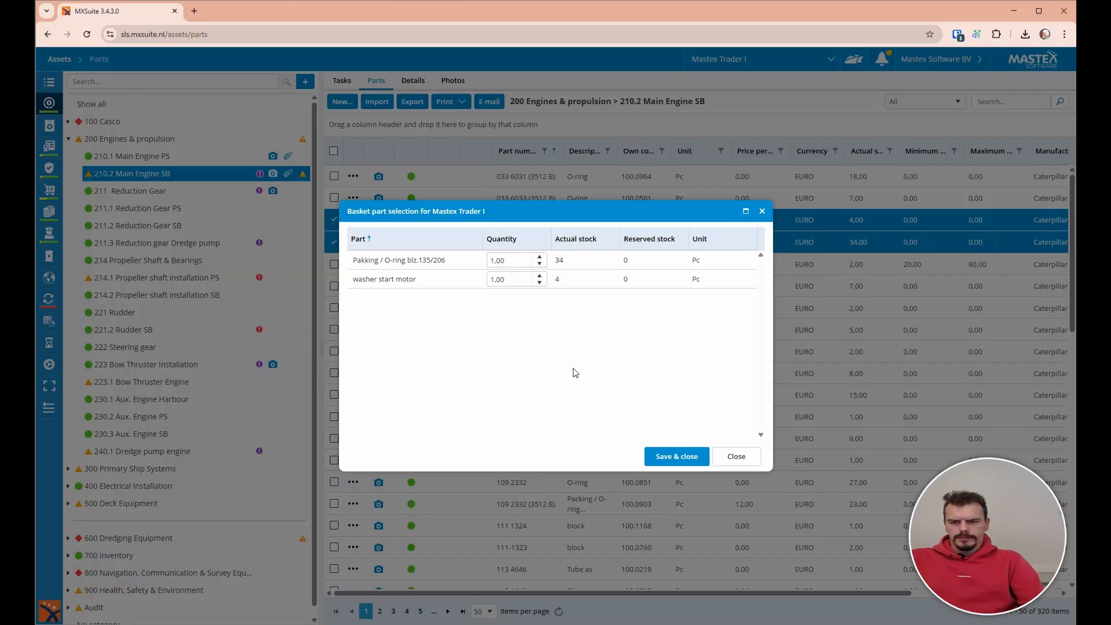
{"action": "left_click", "coordinate": [675, 458]}
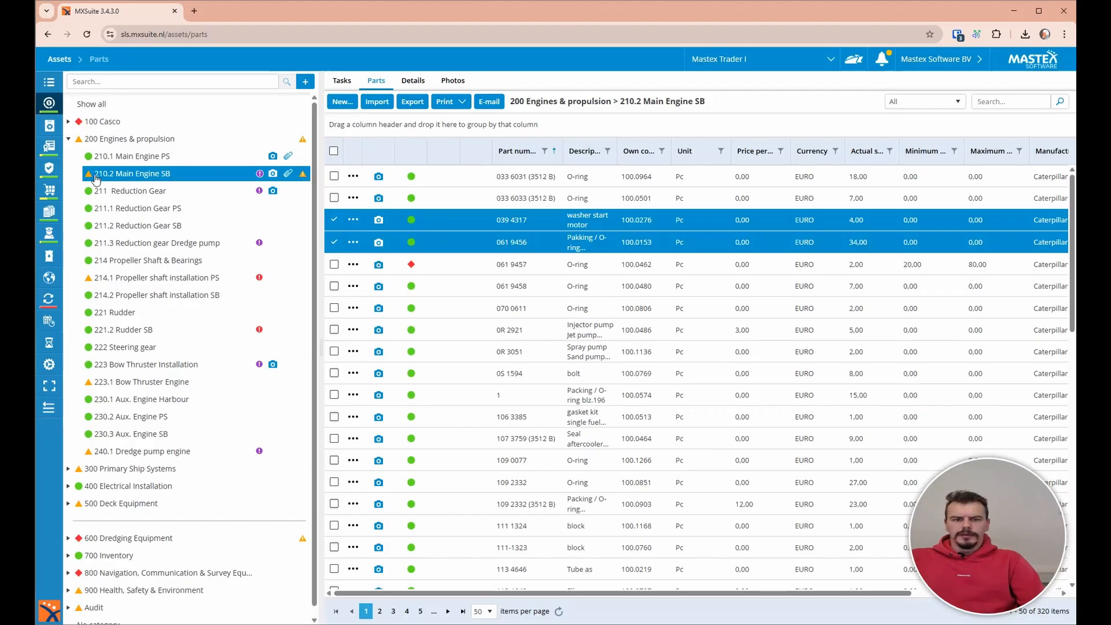
Set the quantity of the first O-ring in the purchase basket of Mastex Trader I to 13 and save the basket.
{"action": "mouse_move", "coordinate": [51, 182]}
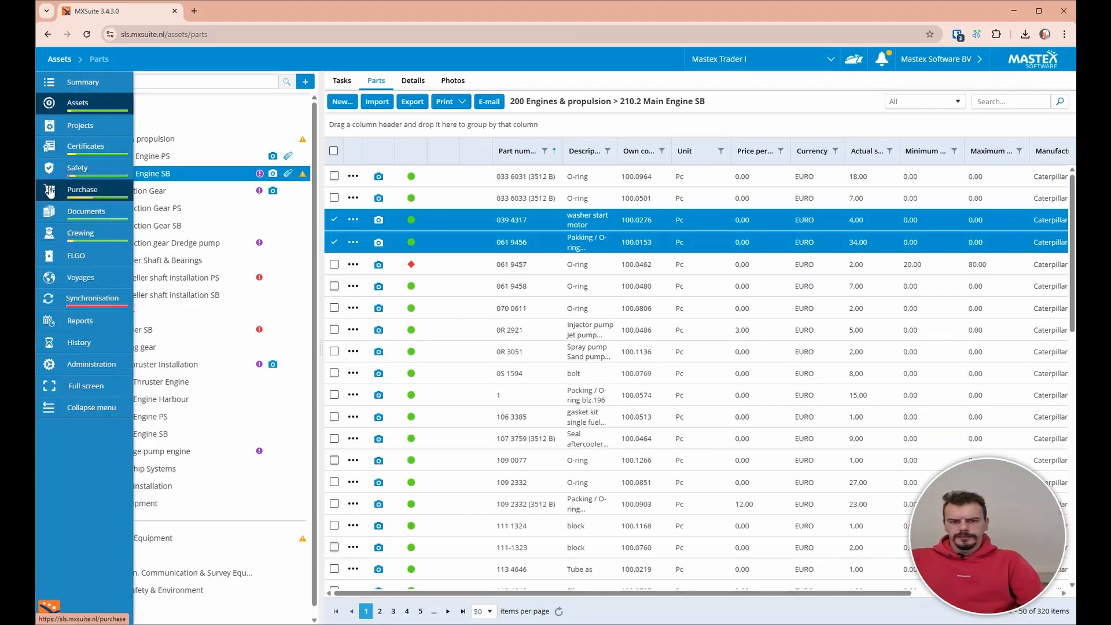
{"action": "left_click", "coordinate": [50, 190]}
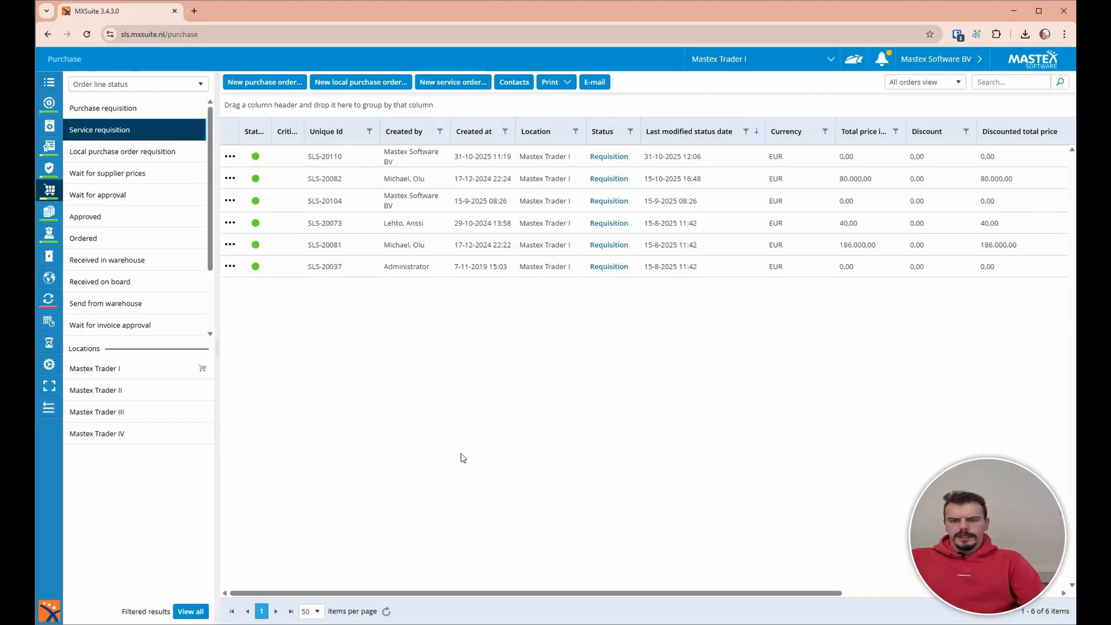
{"action": "left_click", "coordinate": [203, 369]}
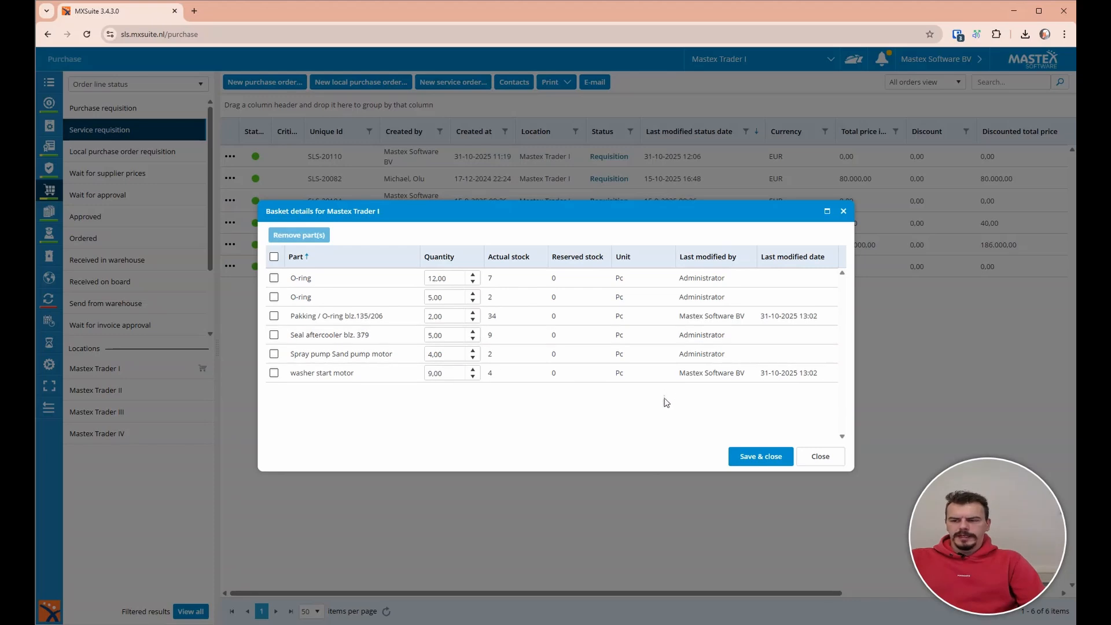
{"action": "left_click", "coordinate": [448, 280]}
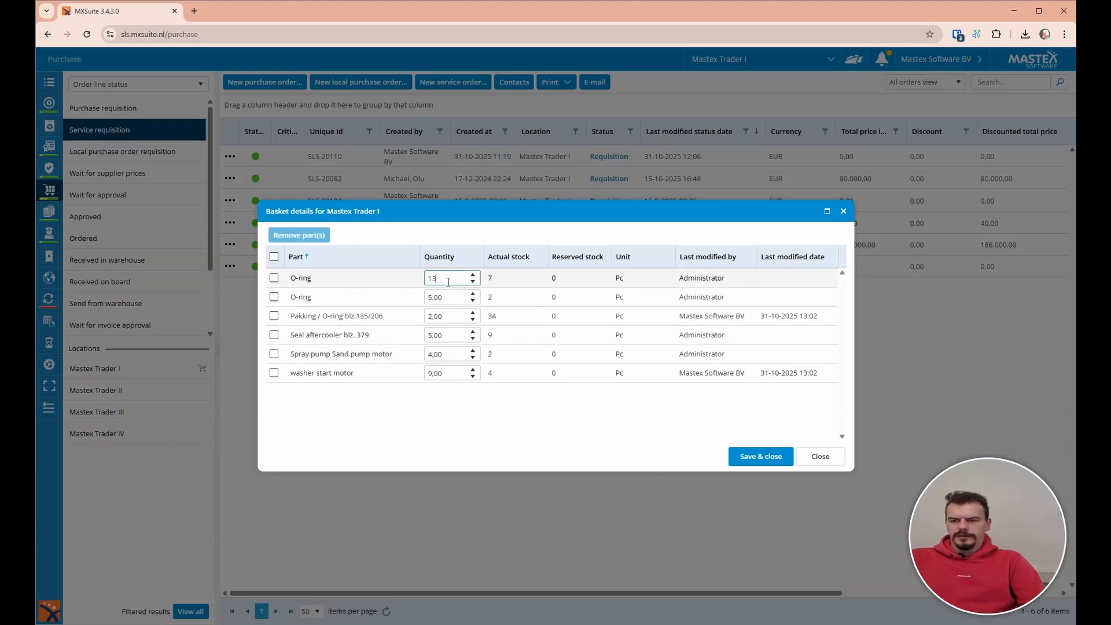
{"action": "left_click", "coordinate": [661, 427]}
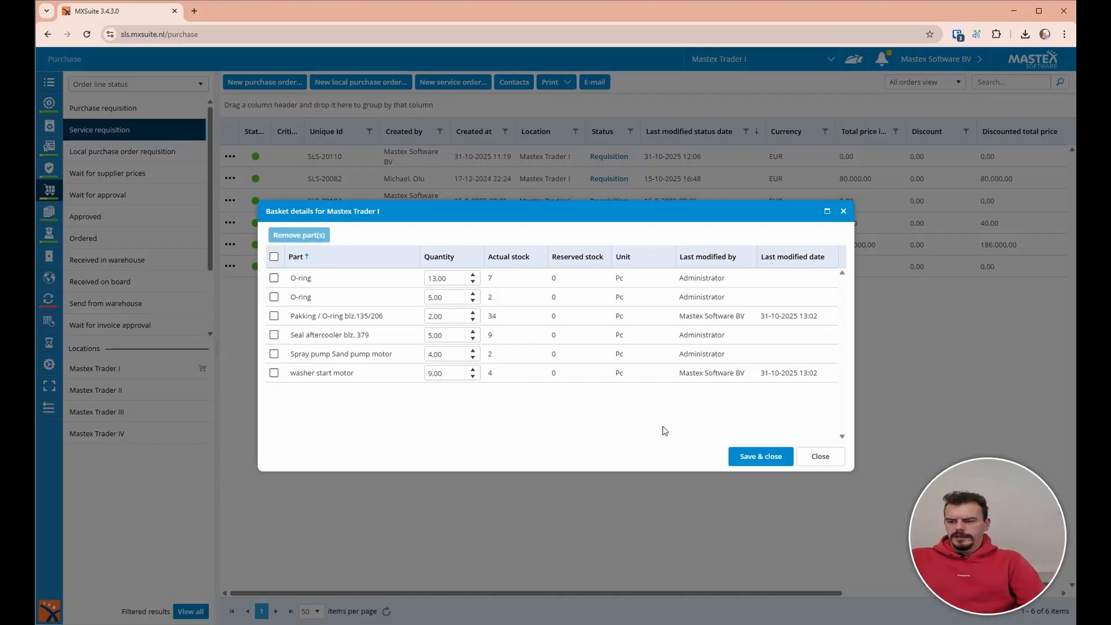
{"action": "left_click", "coordinate": [778, 462]}
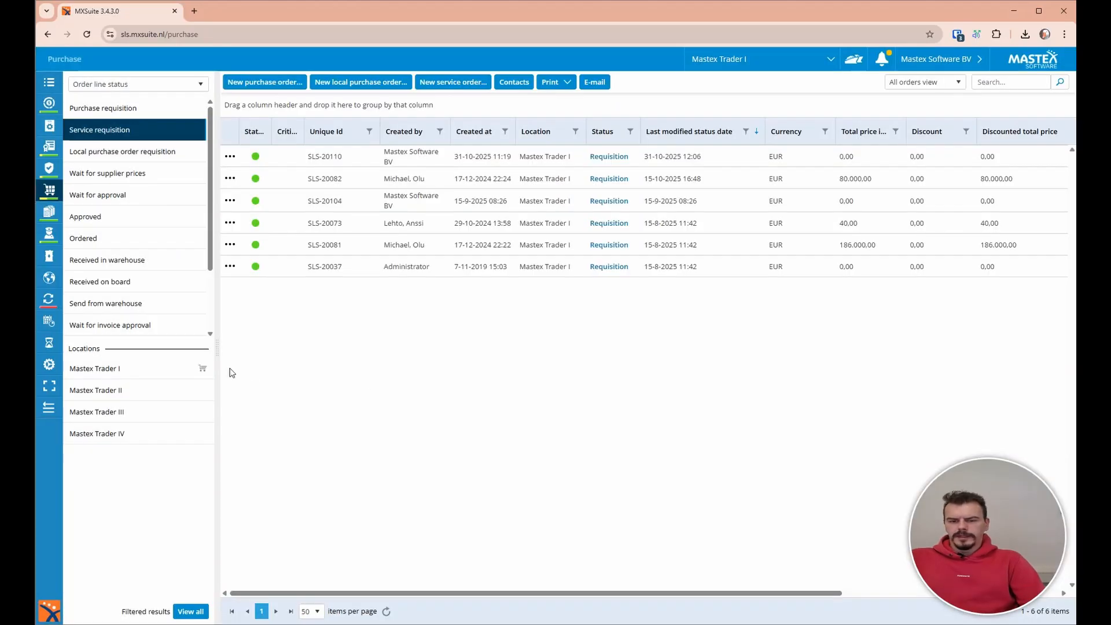
Check who last modified the first O-ring in the Mastex Trader I basket and when, then close the basket.
{"action": "left_click", "coordinate": [203, 369]}
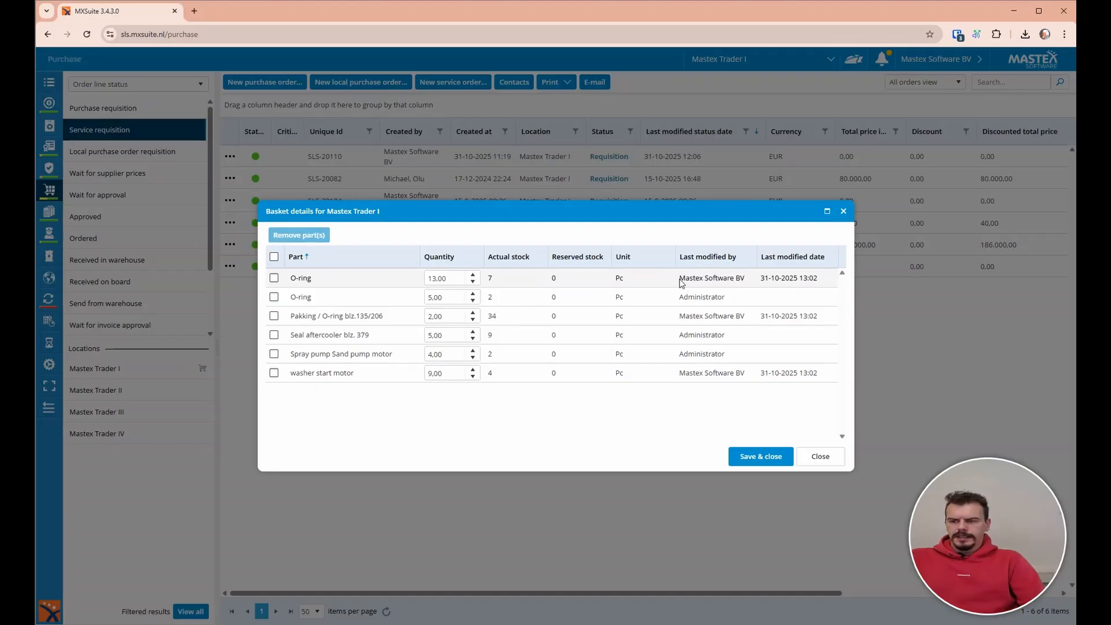
{"action": "left_click_drag", "start_coordinate": [681, 282], "coordinate": [747, 282]}
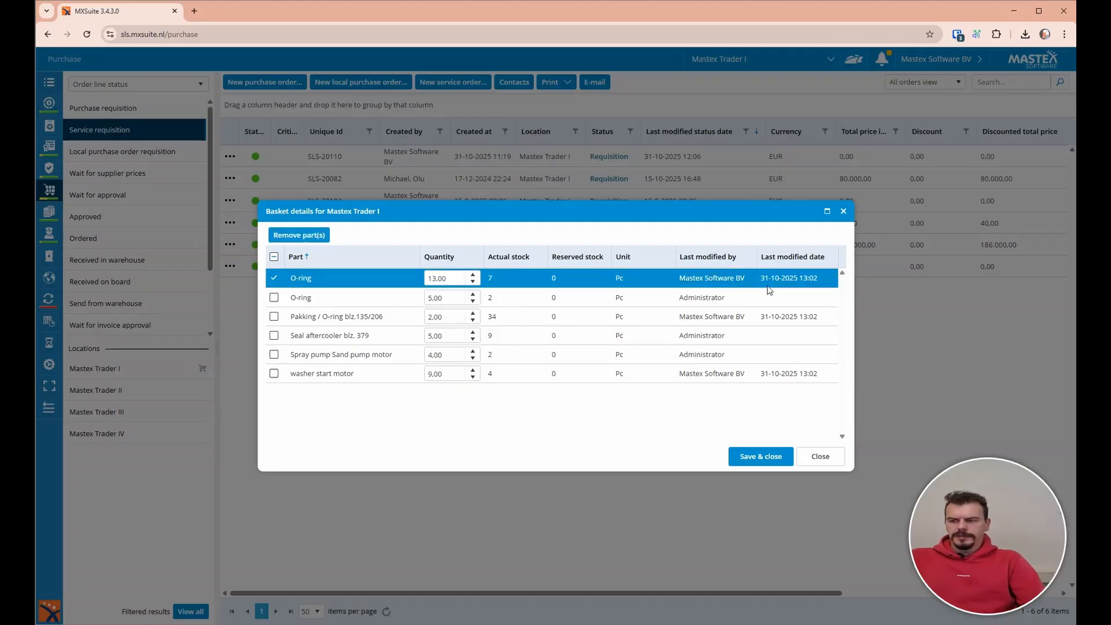
{"action": "left_click", "coordinate": [819, 457]}
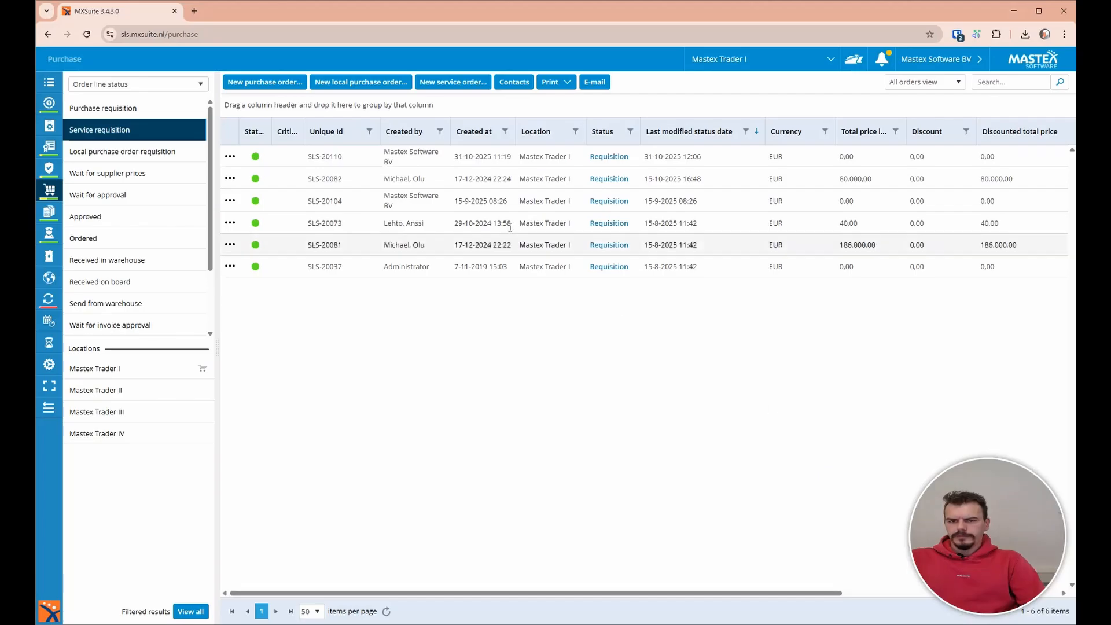
Start a new purchase order with an order line described as Washer, quantity 1 and unit coil.
{"action": "left_click", "coordinate": [280, 84]}
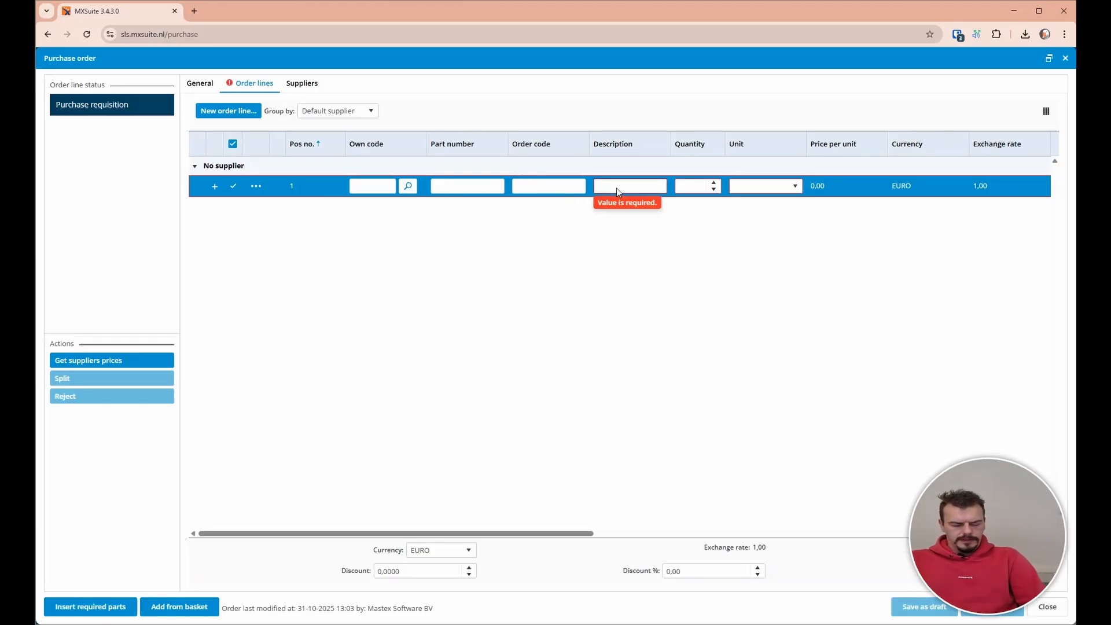
{"action": "type", "text": "Washer"}
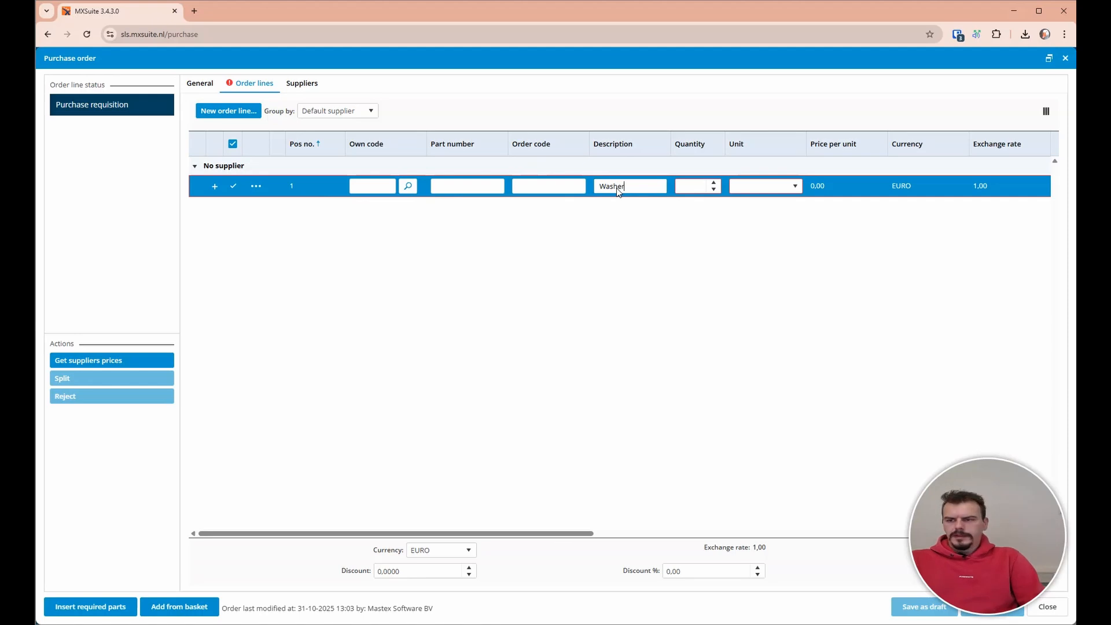
{"action": "left_click", "coordinate": [690, 188]}
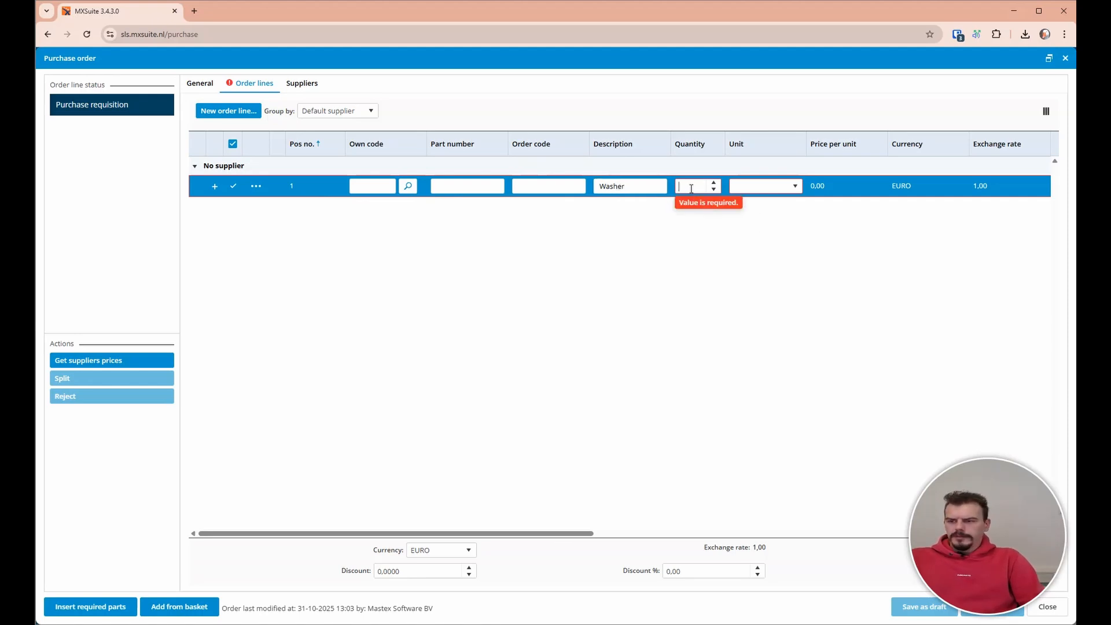
{"action": "left_click", "coordinate": [755, 187]}
{"action": "scroll", "coordinate": [762, 268], "scroll_direction": "down", "scroll_amount": 1}
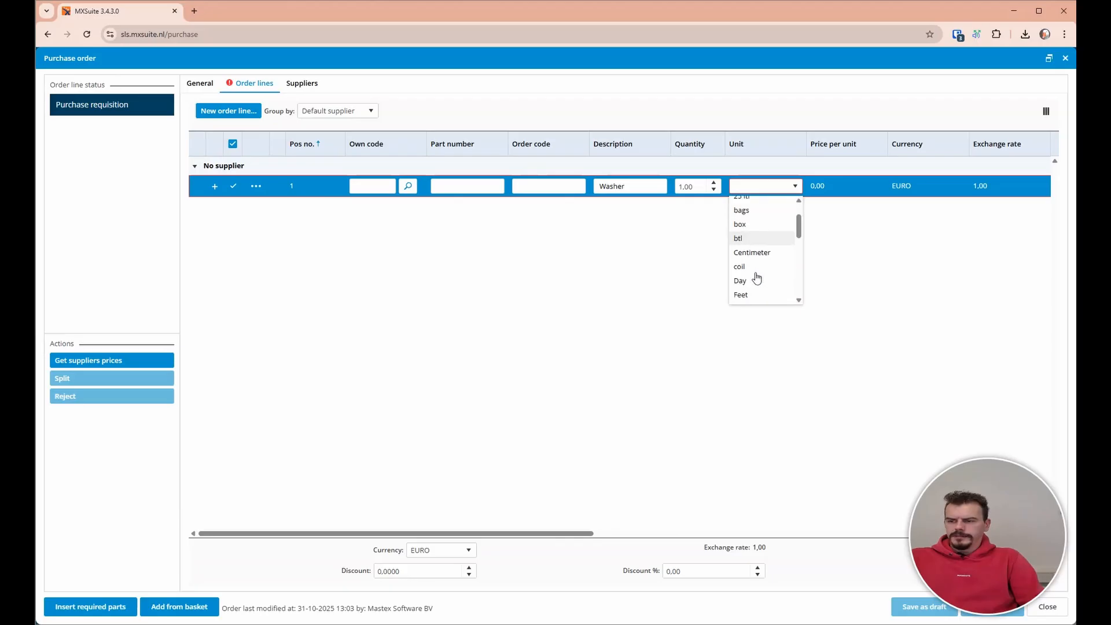
{"action": "left_click", "coordinate": [741, 247]}
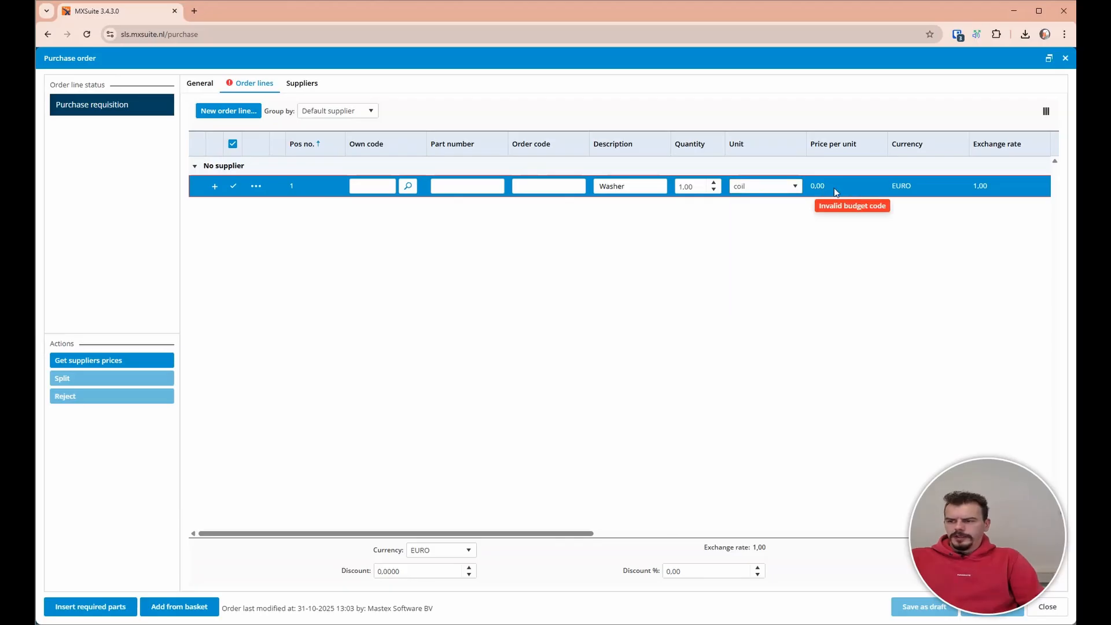
Enter Partnumber as the part number of the Washer order line, then discard the purchase order.
{"action": "left_click", "coordinate": [465, 187]}
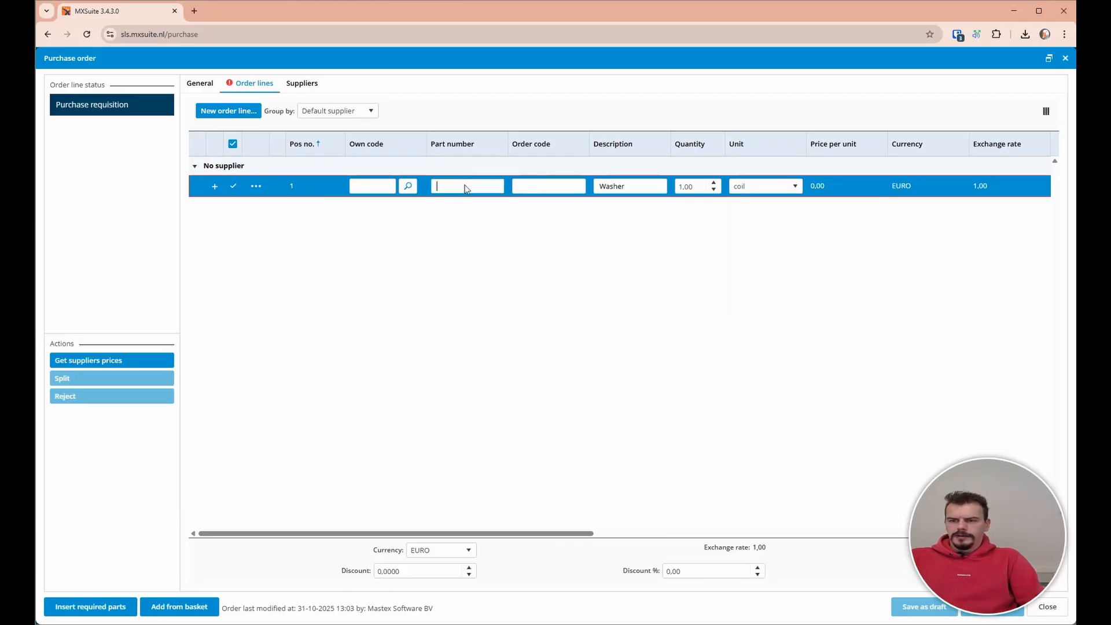
{"action": "type", "text": "Partnumber"}
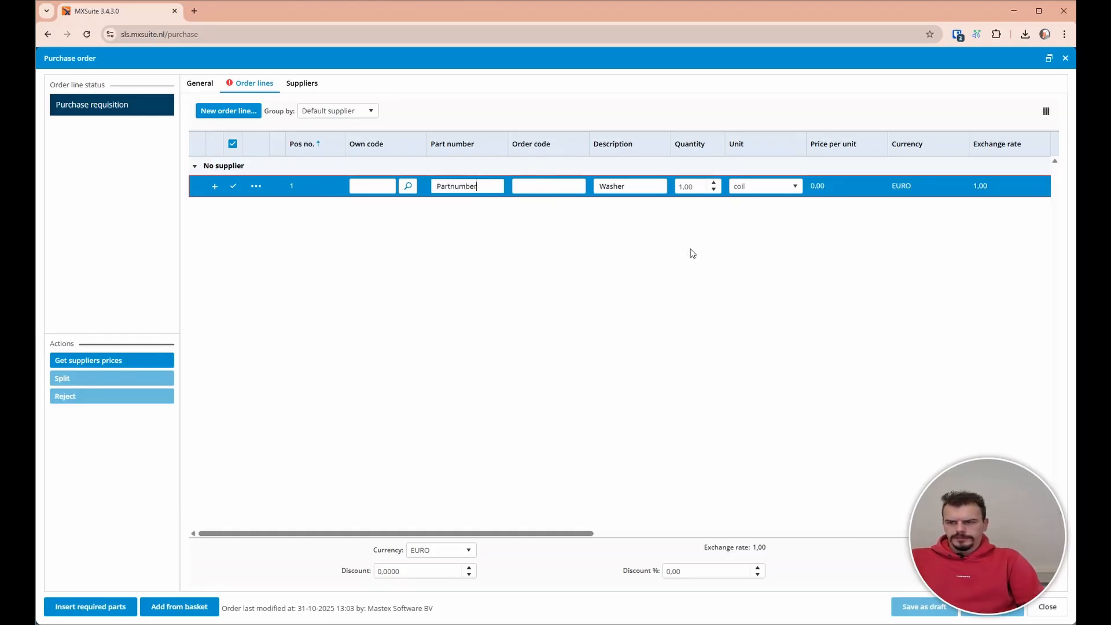
{"action": "left_click", "coordinate": [1046, 606]}
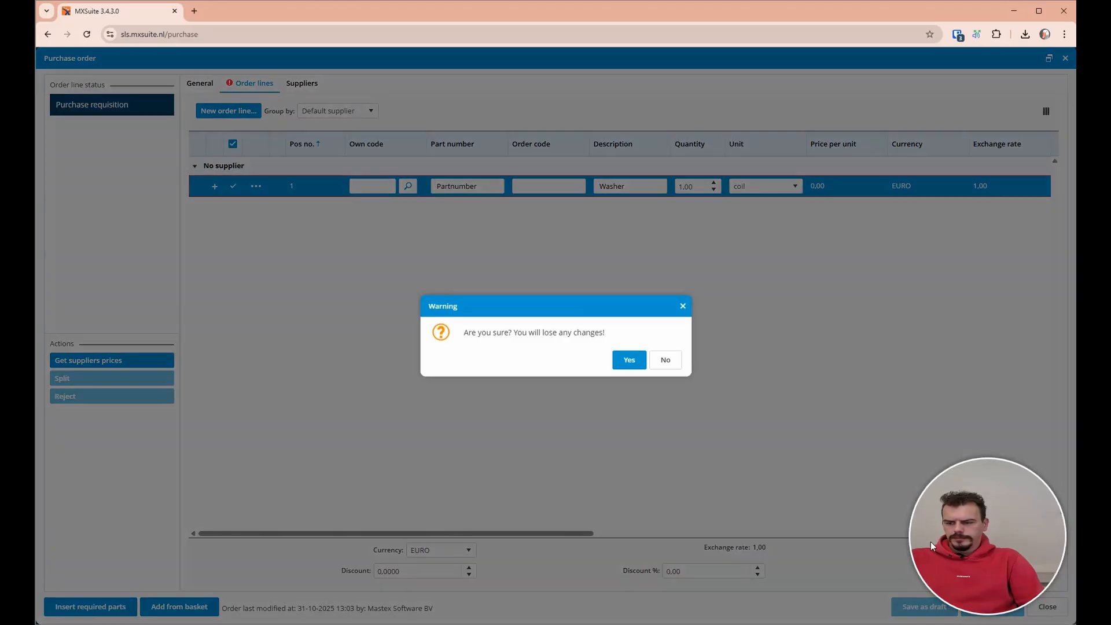
{"action": "left_click", "coordinate": [625, 366]}
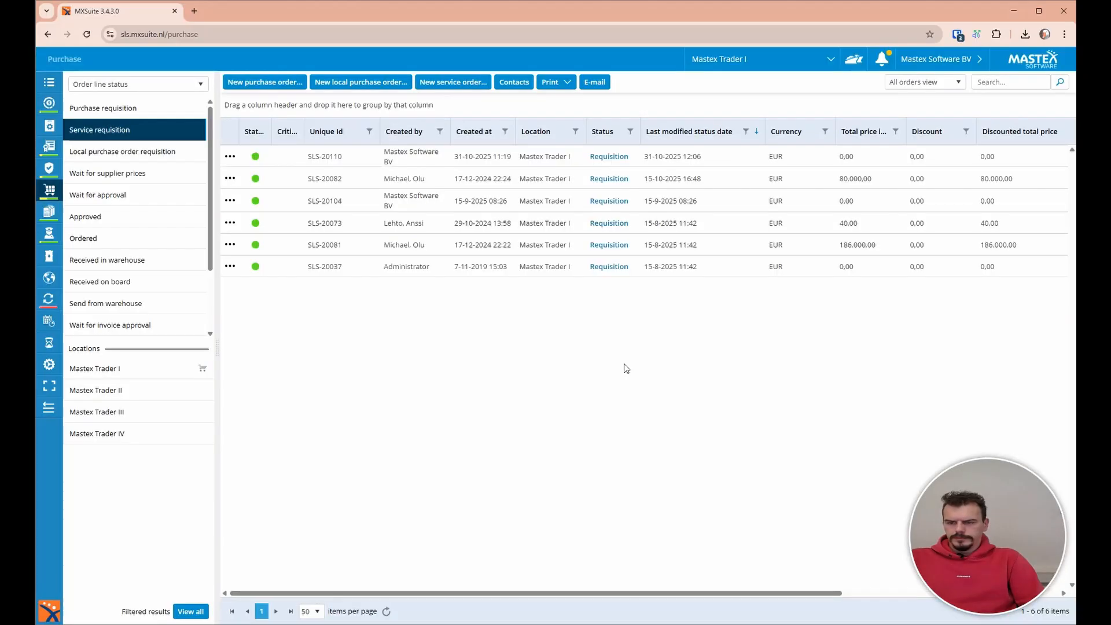